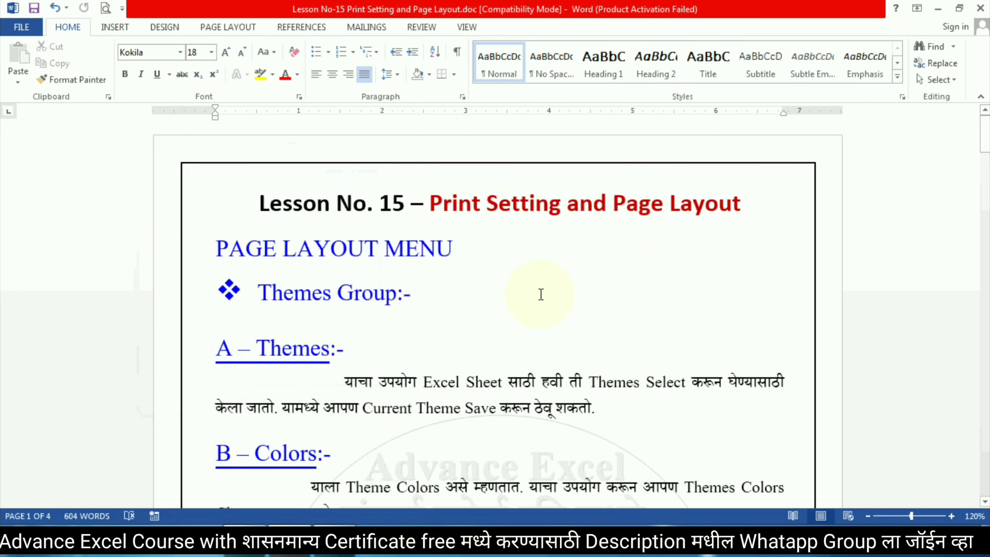
Scroll down through the Word lesson notes and back up again
scroll(542, 294, "down", 3)
scroll(544, 294, "down", 2)
scroll(546, 294, "down", 3)
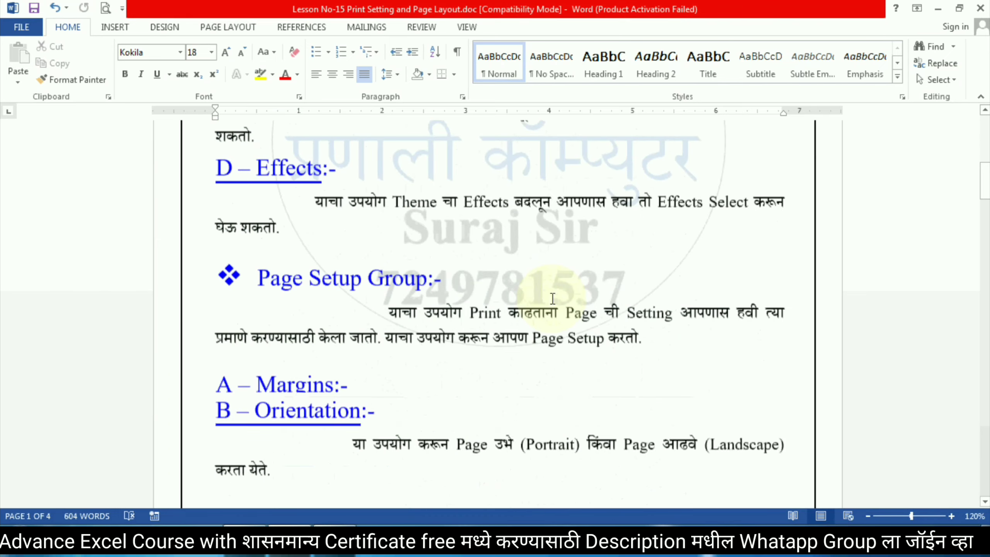
scroll(549, 296, "down", 5)
scroll(553, 299, "down", 4)
scroll(558, 299, "down", 4)
scroll(565, 299, "down", 4)
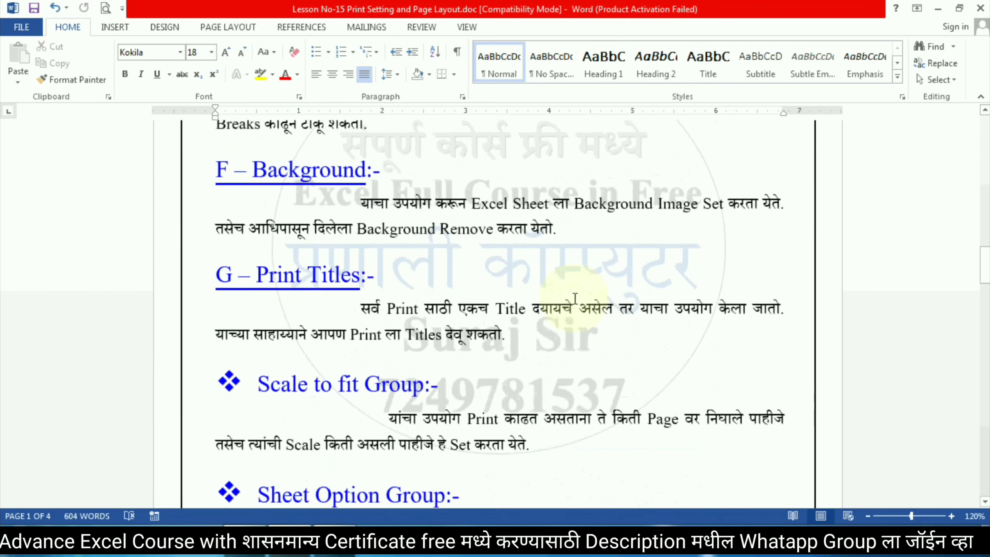
scroll(576, 299, "down", 3)
scroll(576, 299, "down", 4)
scroll(577, 299, "down", 4)
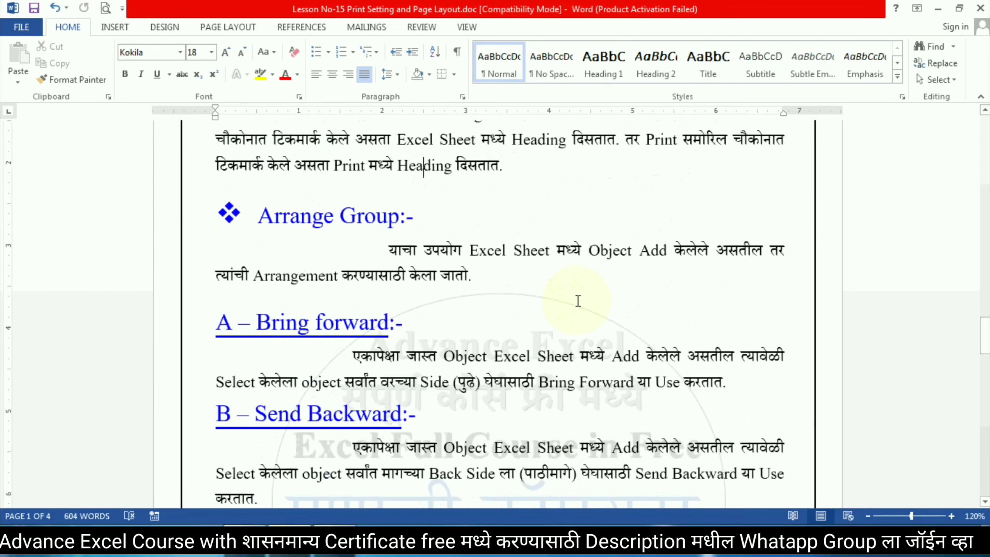
scroll(580, 300, "down", 3)
scroll(580, 300, "down", 2)
scroll(581, 298, "down", 4)
scroll(581, 300, "down", 3)
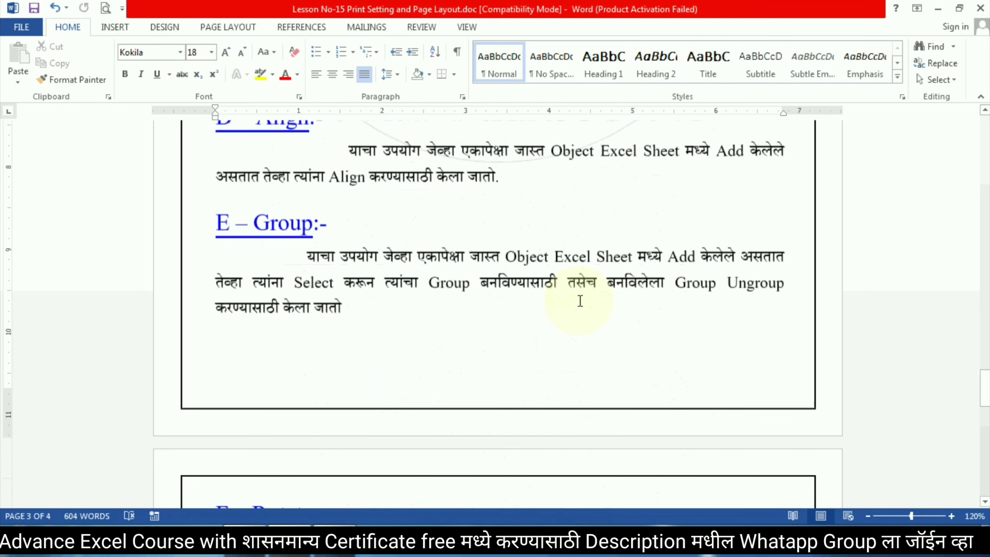
scroll(582, 308, "down", 4)
scroll(582, 310, "down", 4)
scroll(582, 303, "down", 4)
scroll(583, 301, "down", 3)
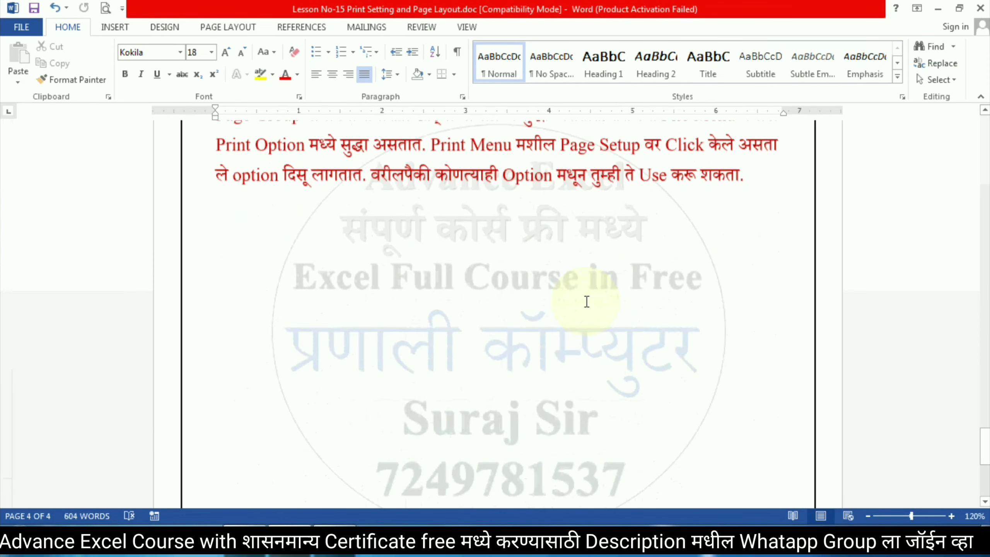
scroll(585, 298, "down", 1)
scroll(596, 292, "down", 2)
scroll(595, 294, "up", 4)
scroll(600, 296, "up", 5)
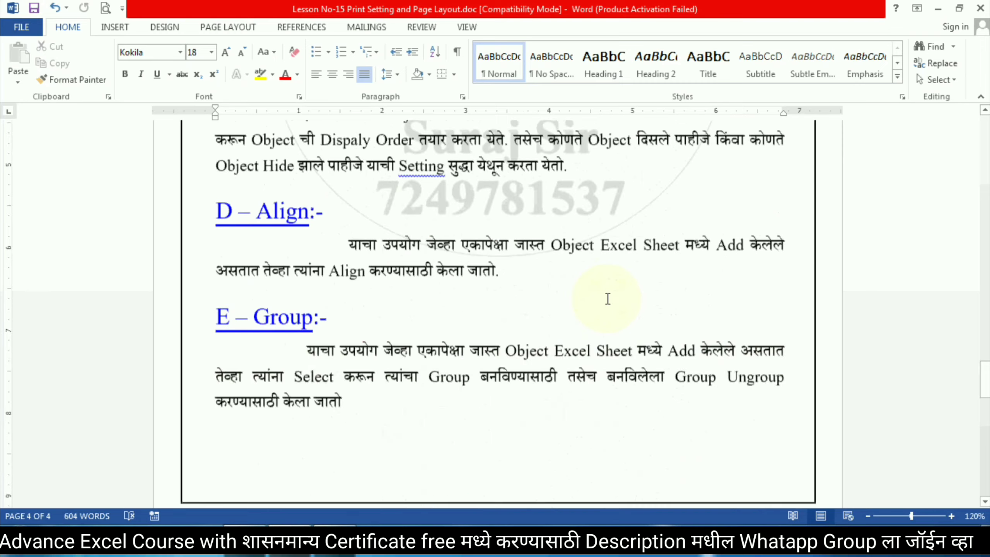
scroll(608, 298, "up", 4)
scroll(608, 299, "up", 5)
scroll(605, 298, "up", 5)
scroll(601, 300, "up", 3)
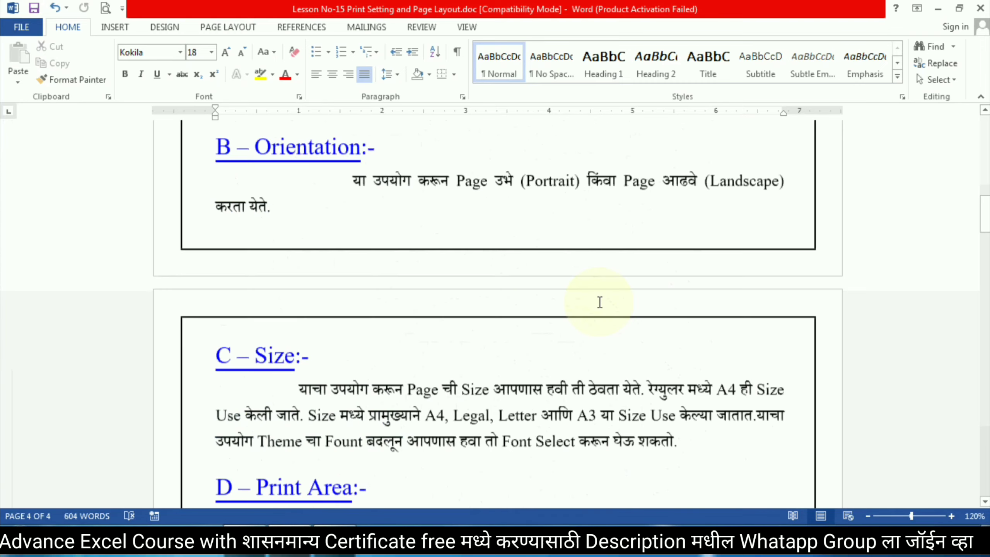
scroll(597, 303, "up", 5)
scroll(600, 303, "up", 3)
scroll(600, 302, "up", 6)
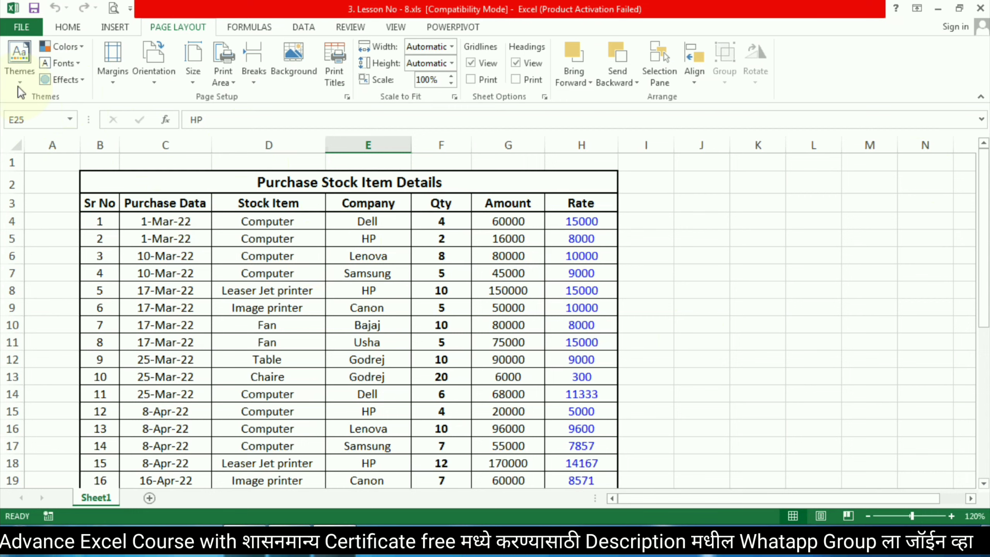
left_click(19, 59)
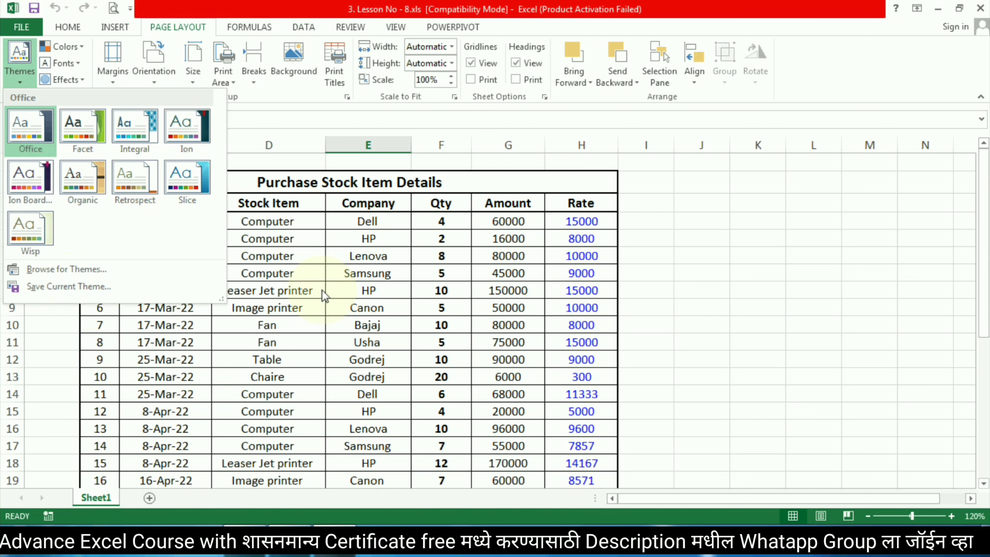
left_click(63, 46)
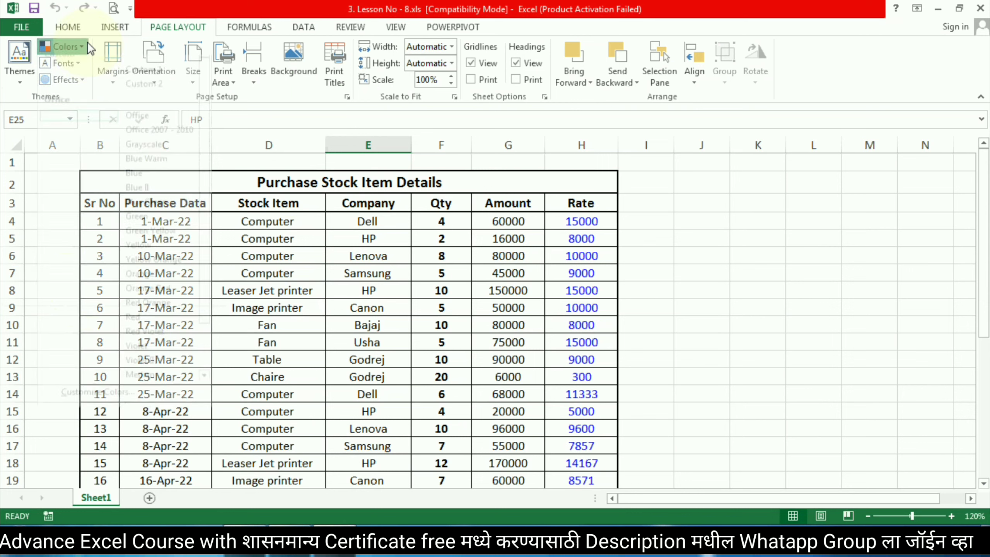
left_click(62, 46)
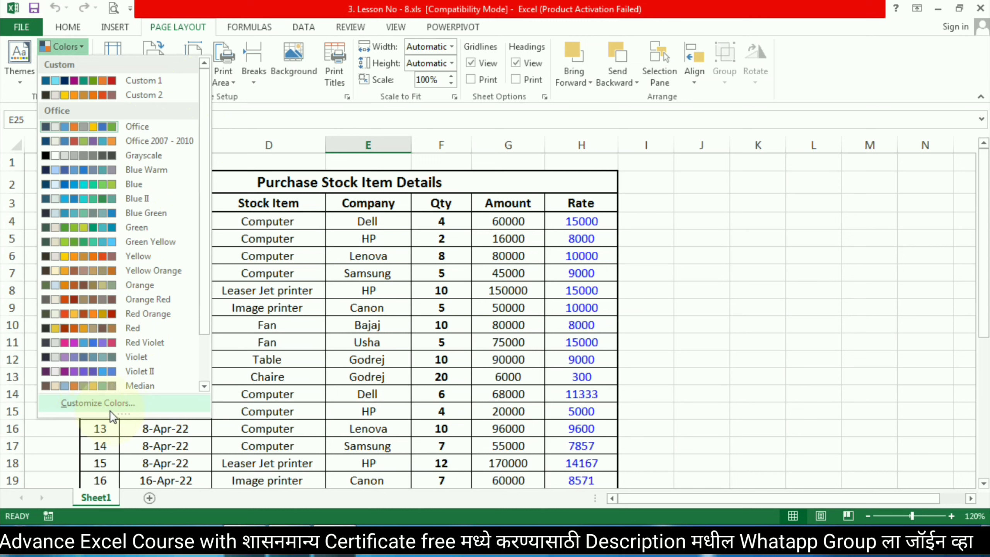
key("Escape")
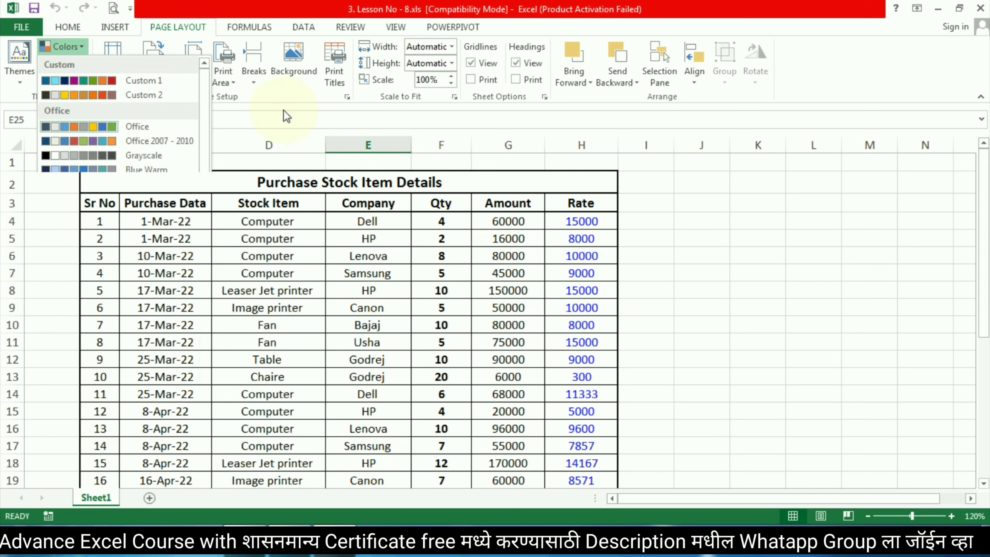
Browse the theme Fonts and Effects galleries, keeping the Office theme unchanged
left_click(78, 64)
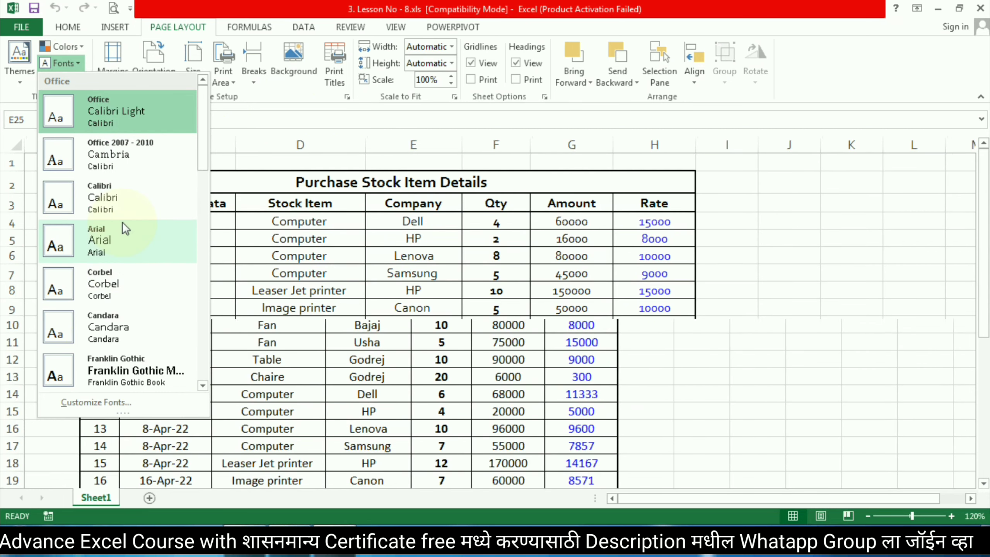
left_click(93, 100)
left_click(64, 79)
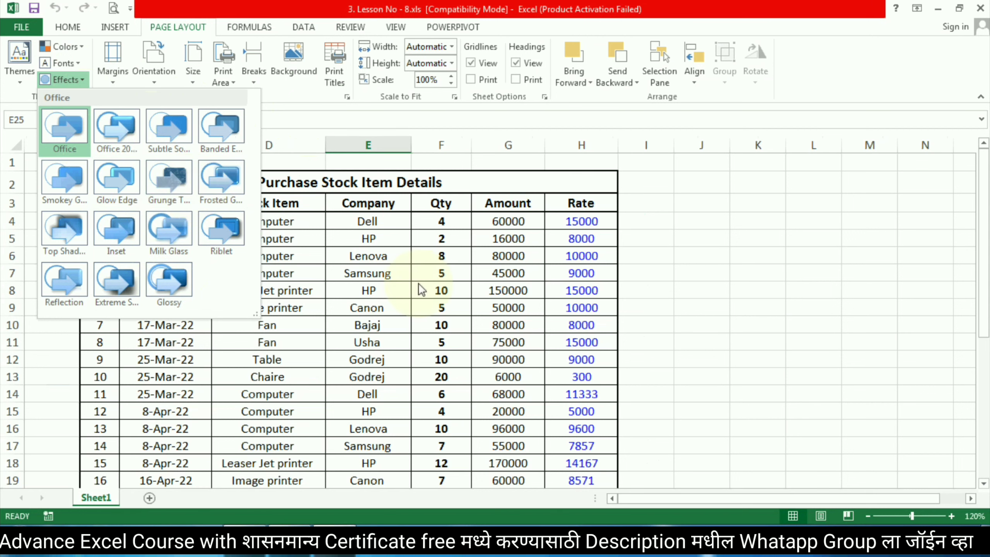
left_click(333, 245)
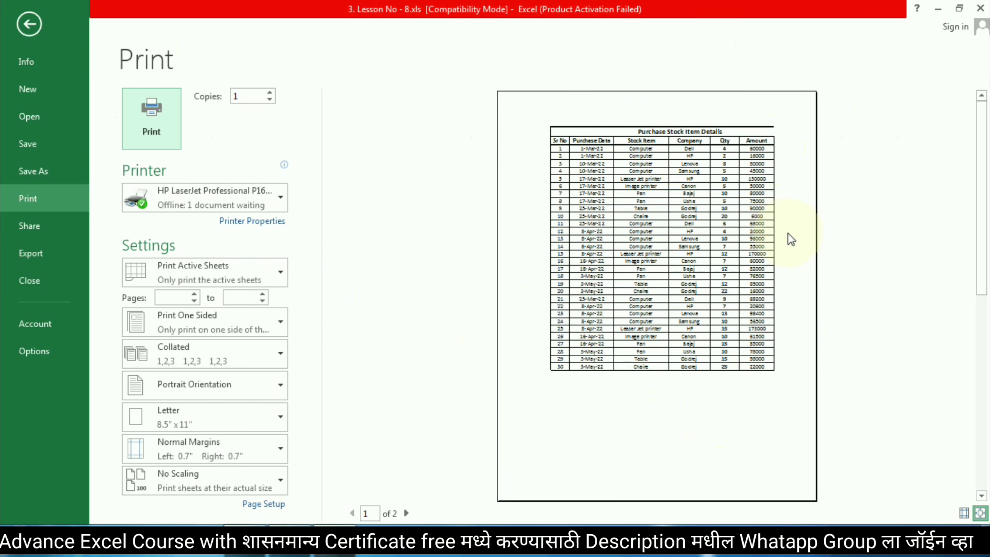
Return to the sheet and open Custom Margins from the Margins presets
left_click(22, 21)
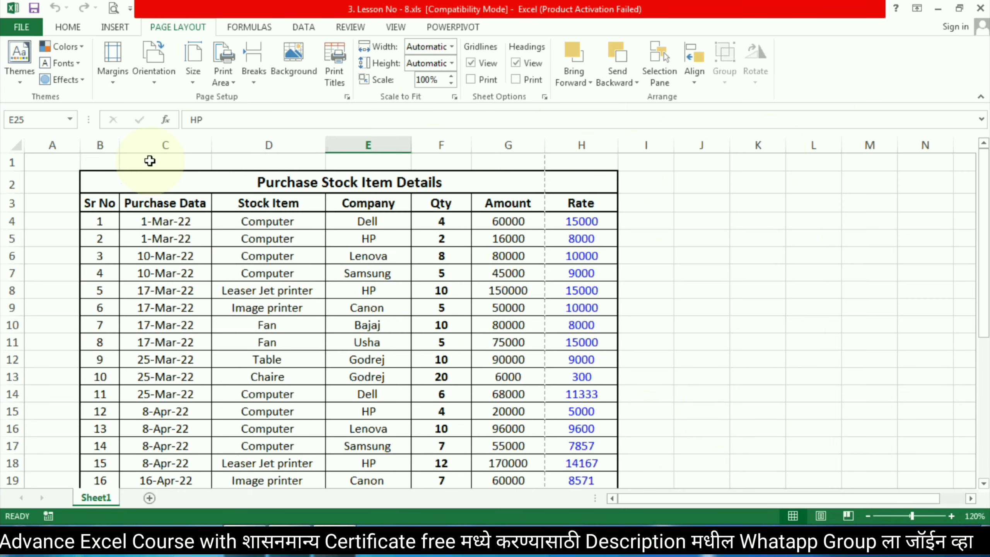
left_click(111, 87)
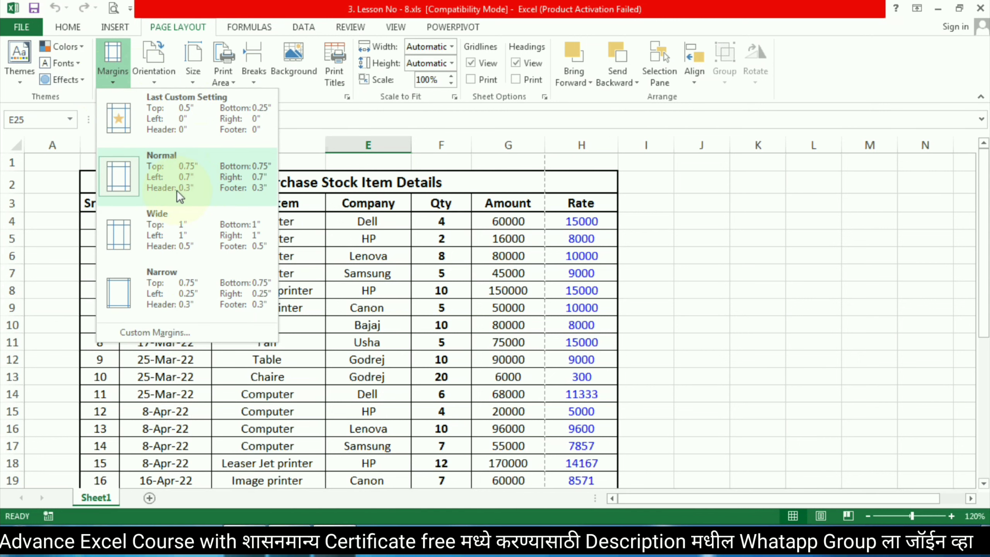
left_click(150, 333)
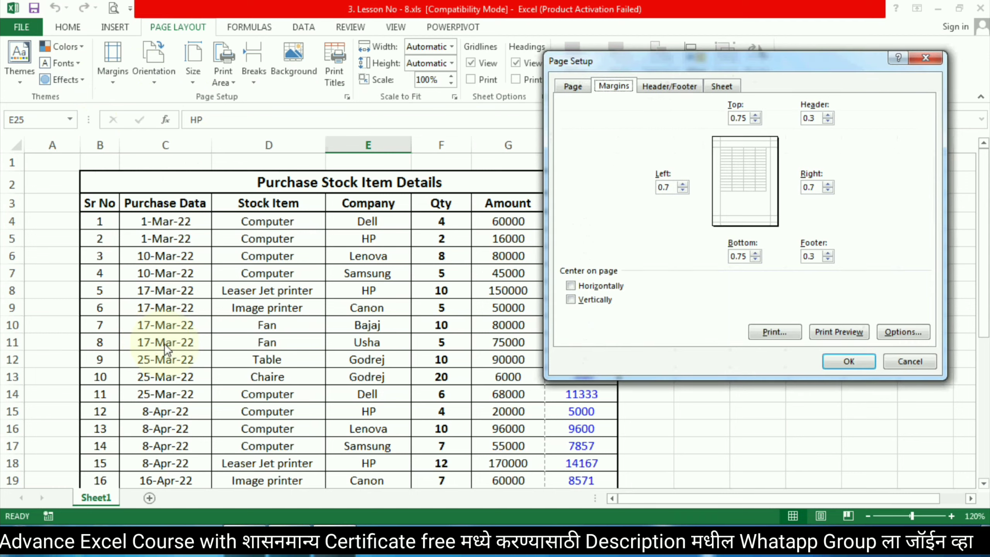
Set left margin to 0.45 and top margin to 0.5, with horizontal and vertical centring off
left_click_drag(832, 71, 783, 98)
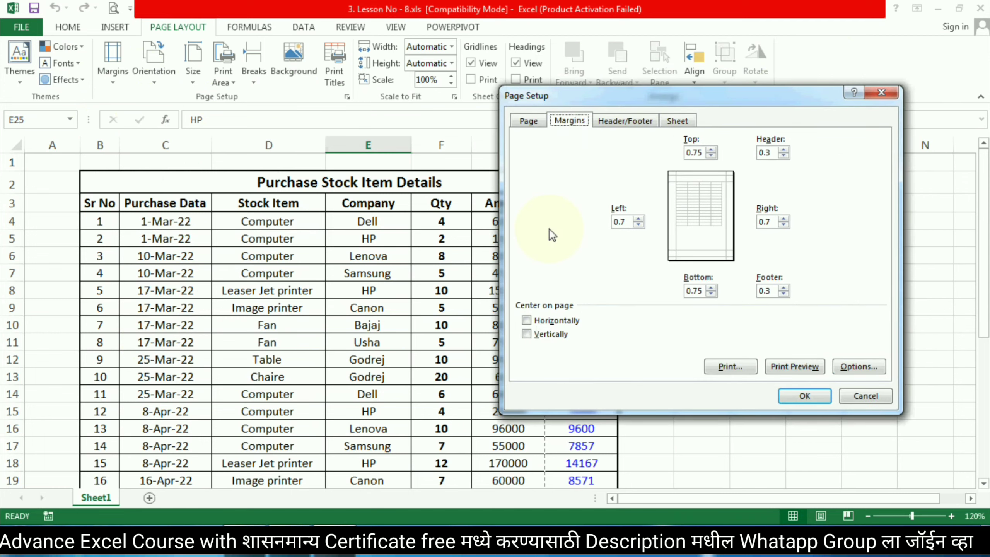
left_click(639, 225)
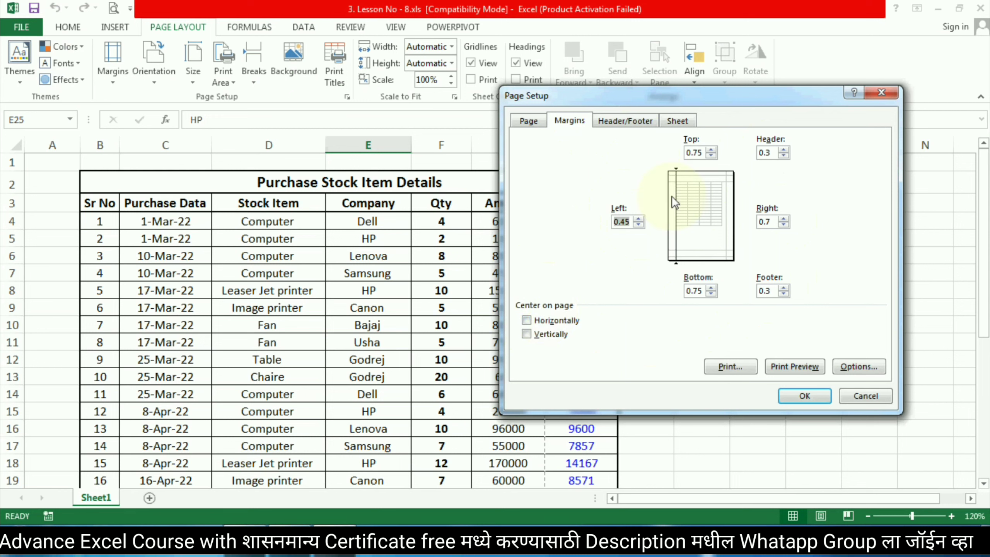
left_click(687, 153)
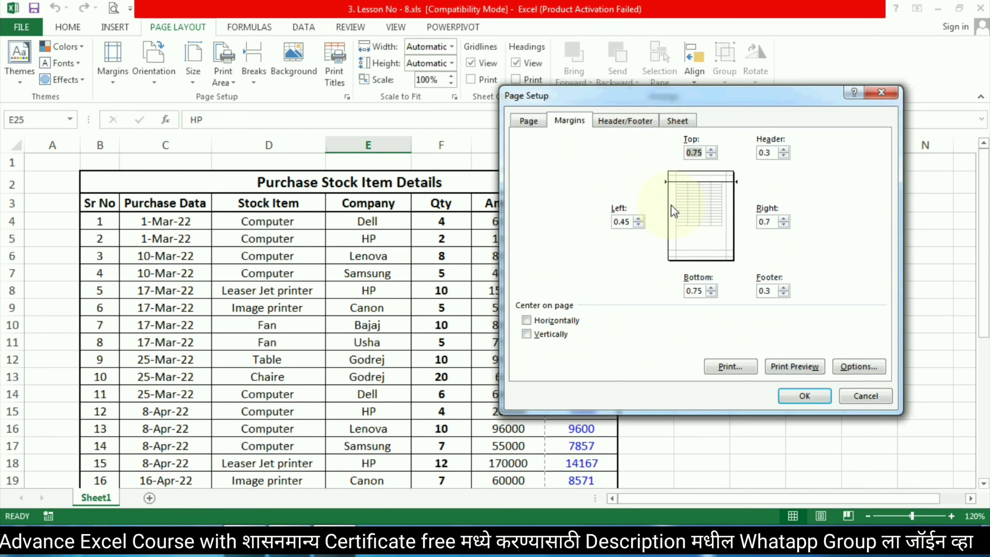
left_click(561, 321)
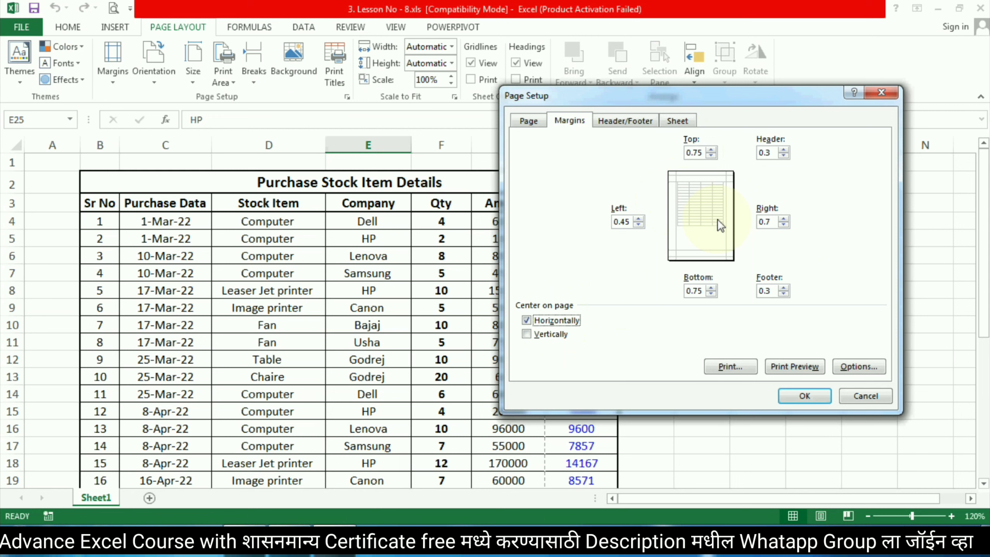
left_click(550, 335)
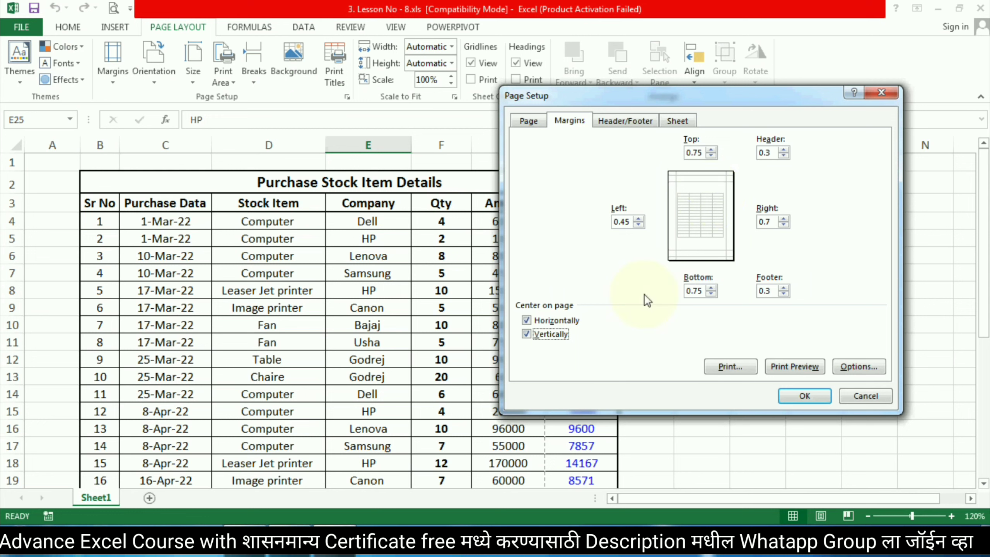
left_click(545, 335)
left_click(534, 319)
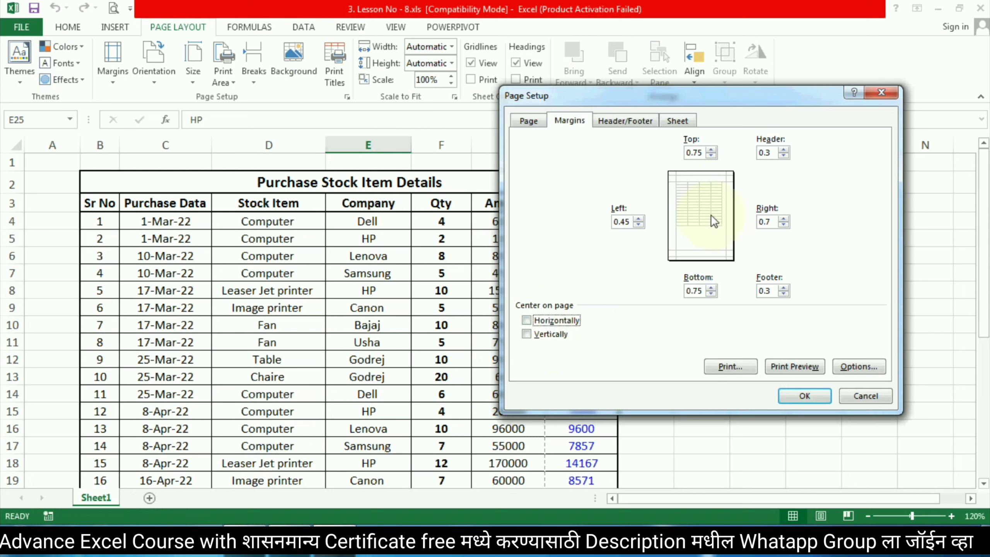
left_click(549, 321)
left_click(545, 333)
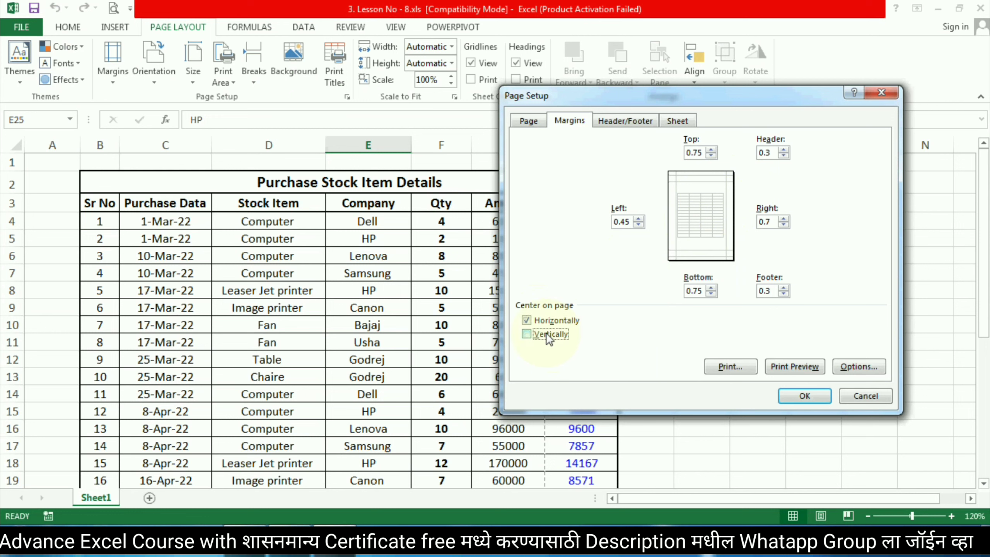
left_click(555, 320)
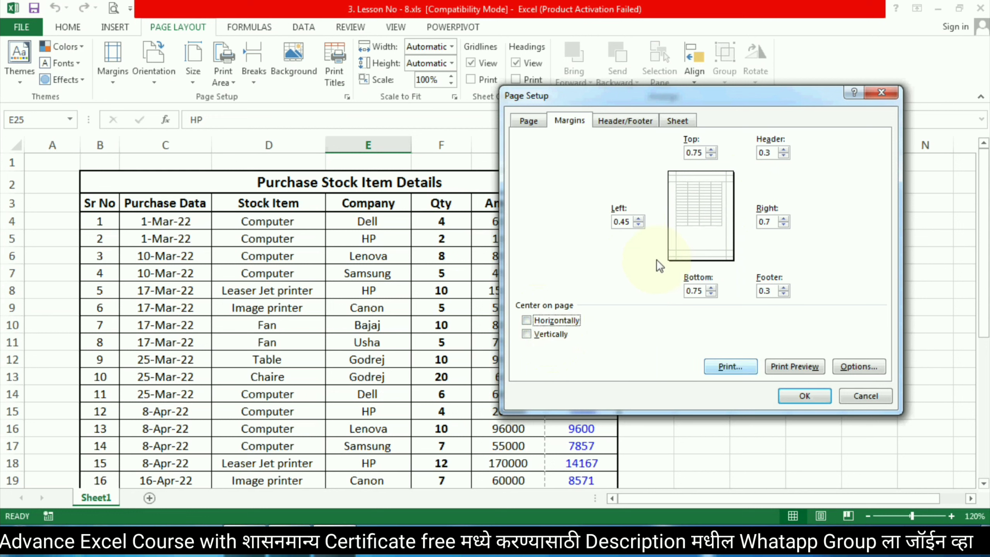
left_click(711, 155)
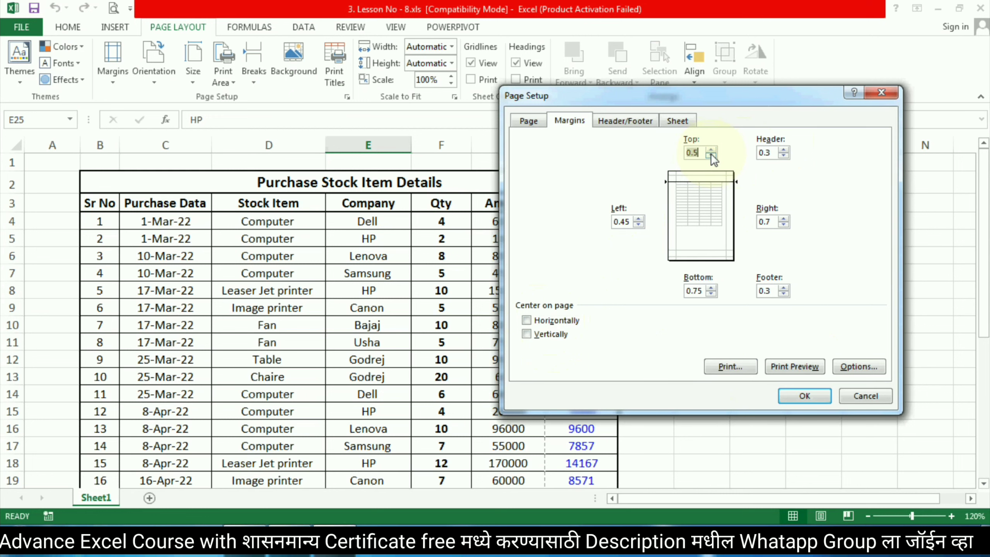
left_click(799, 396)
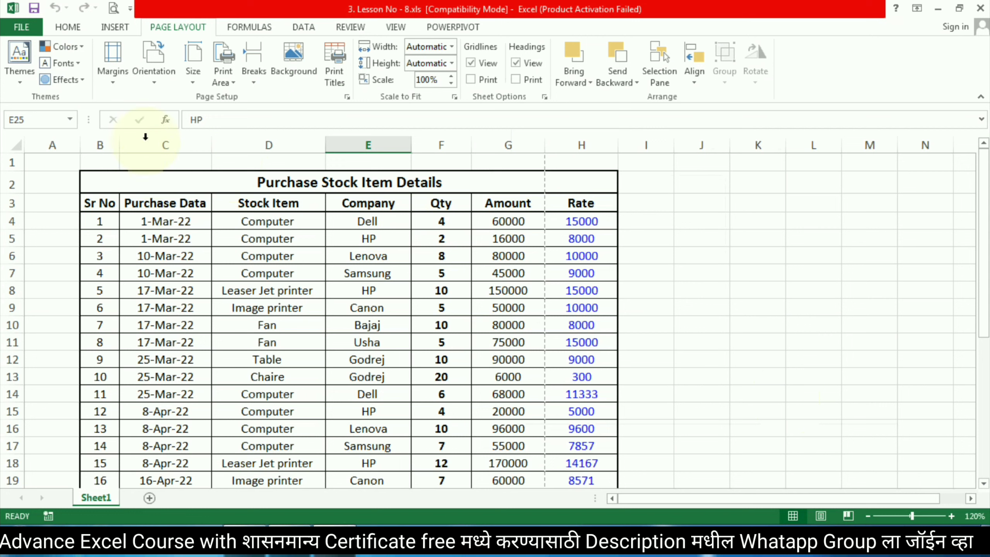
Try landscape orientation and check it in the print preview
left_click(154, 82)
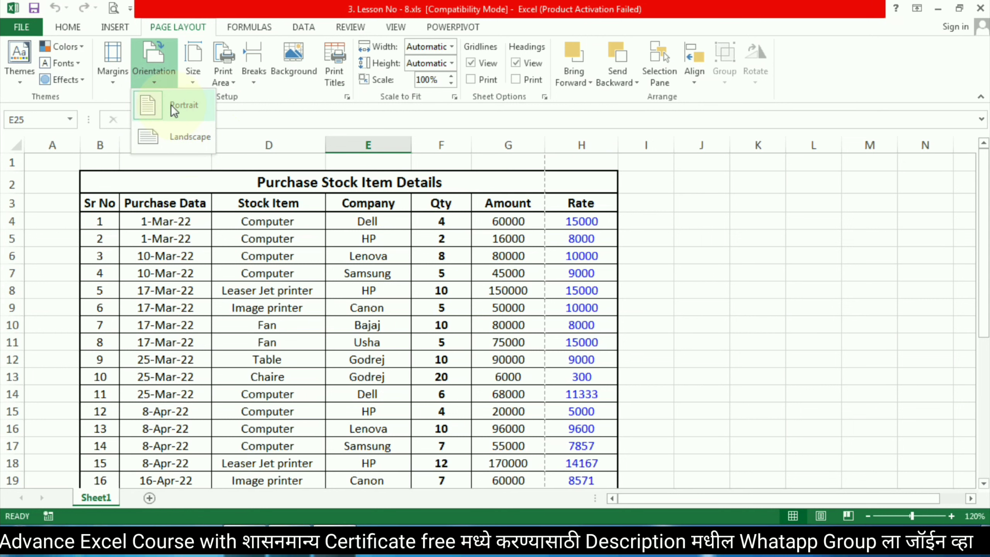
left_click(182, 138)
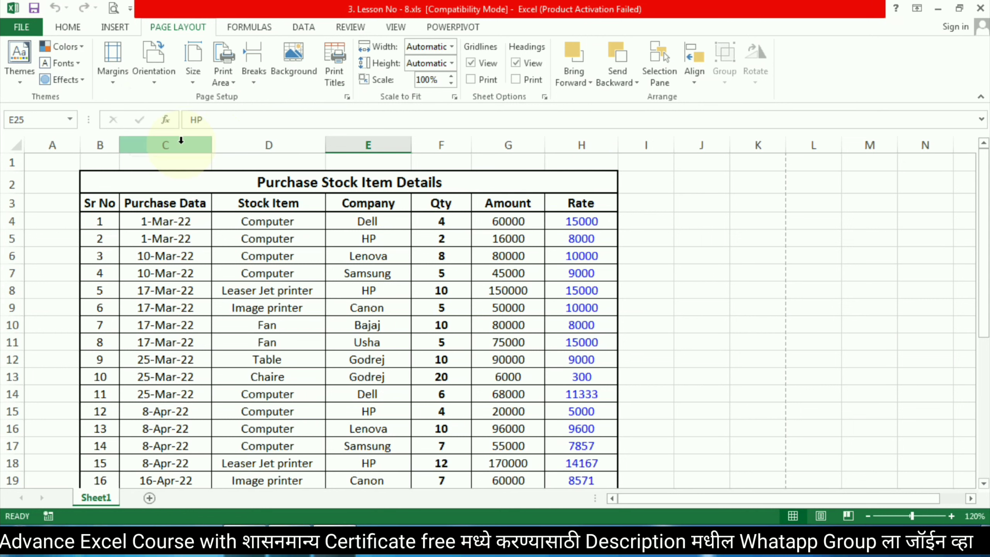
left_click(113, 8)
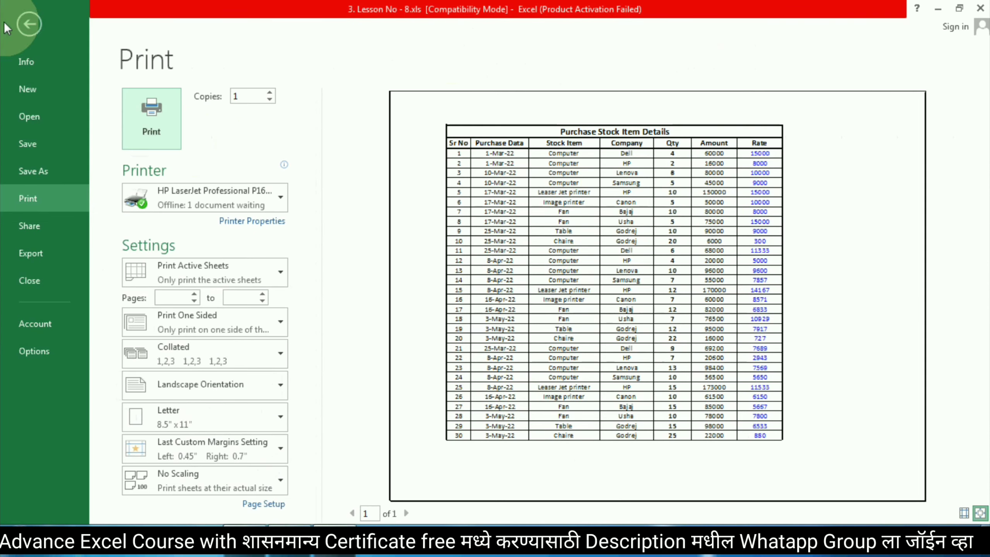
left_click(29, 24)
Switch the page to portrait orientation and confirm it in the print preview
left_click(153, 59)
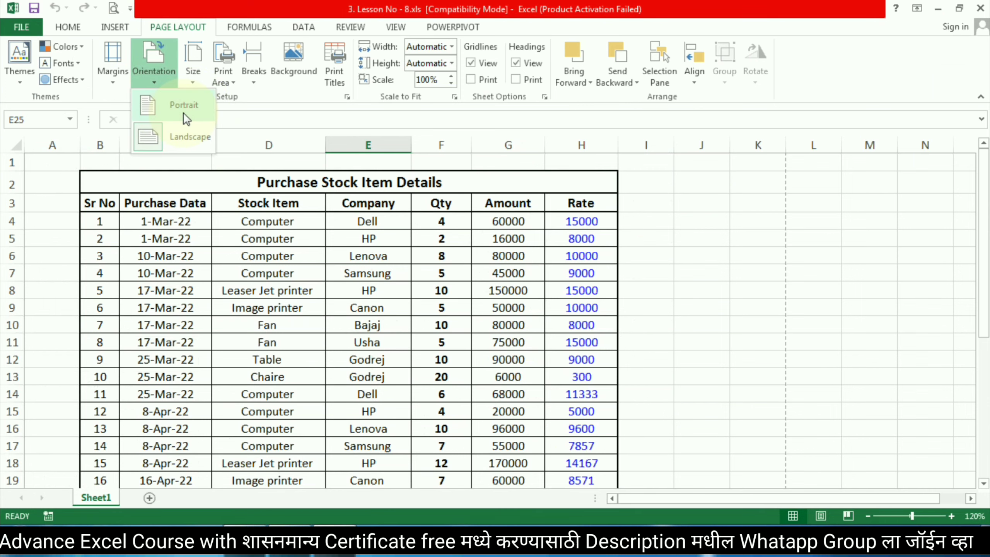
left_click(183, 112)
left_click(113, 8)
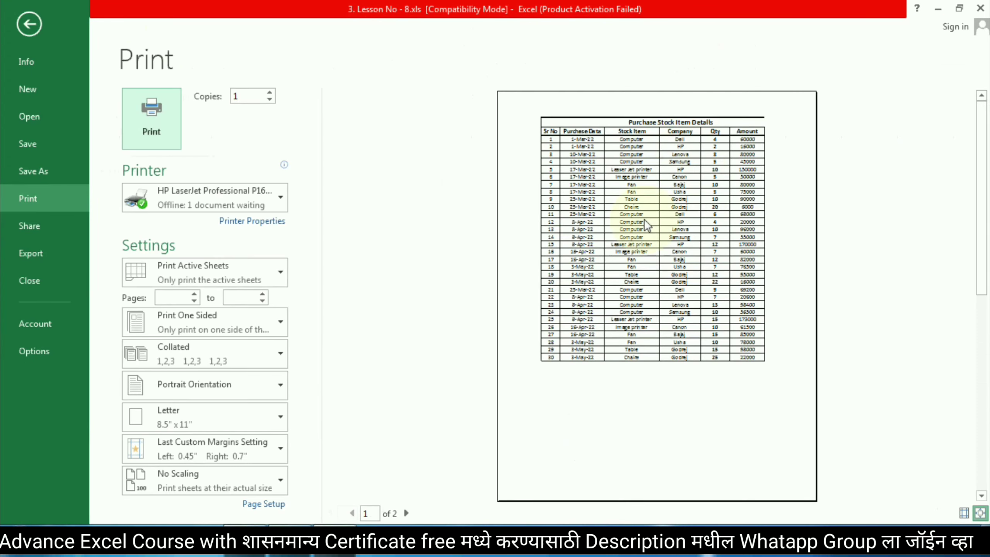
left_click(29, 24)
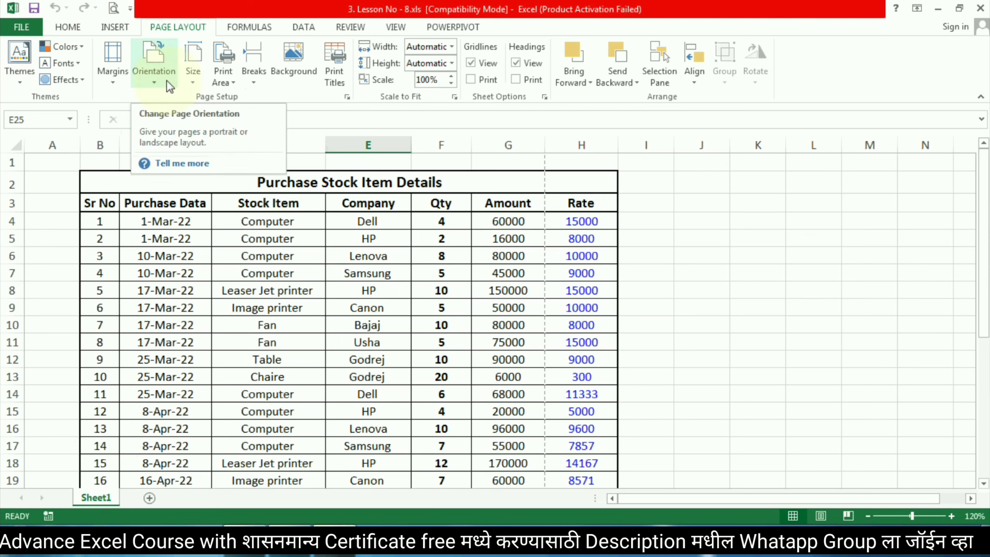
left_click(166, 79)
left_click(199, 82)
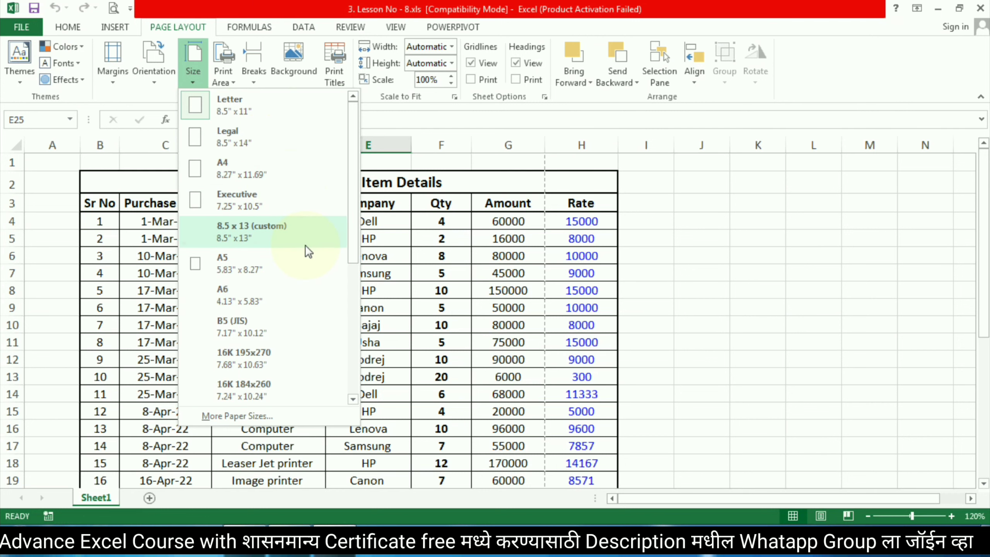
Set the paper size to A4 (8.27" x 11.69")
scroll(308, 251, "down", 1)
scroll(308, 267, "down", 2)
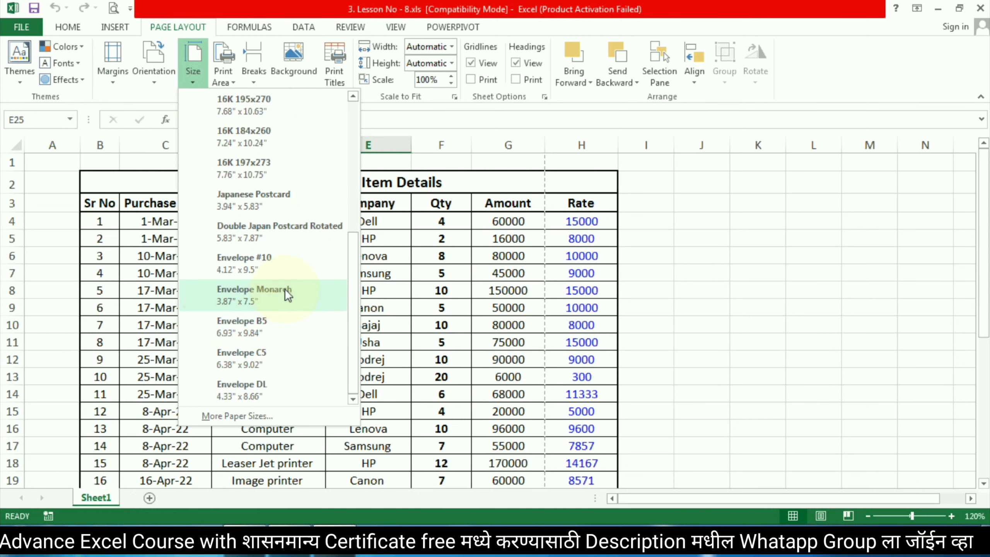
scroll(282, 297, "up", 1)
scroll(299, 201, "up", 1)
scroll(277, 250, "up", 1)
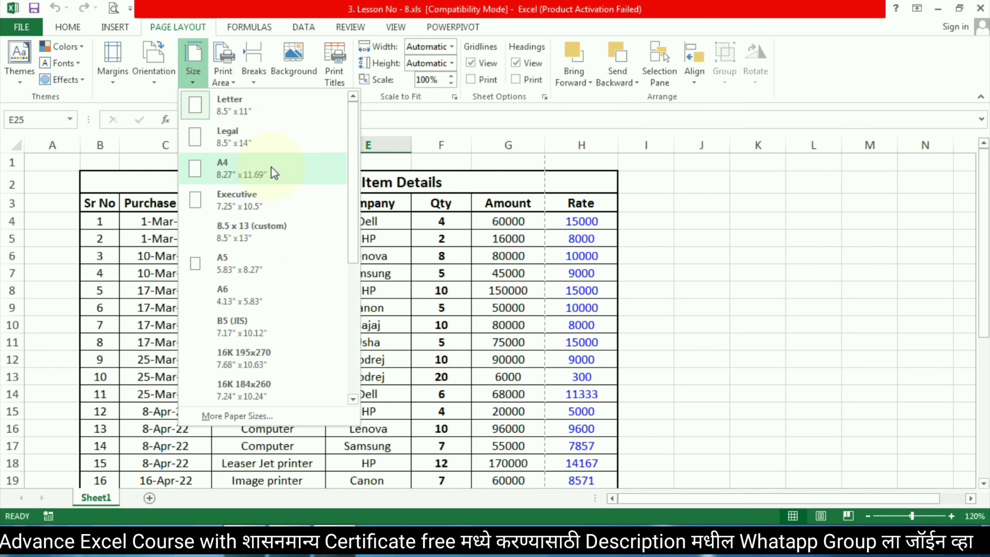
left_click(245, 169)
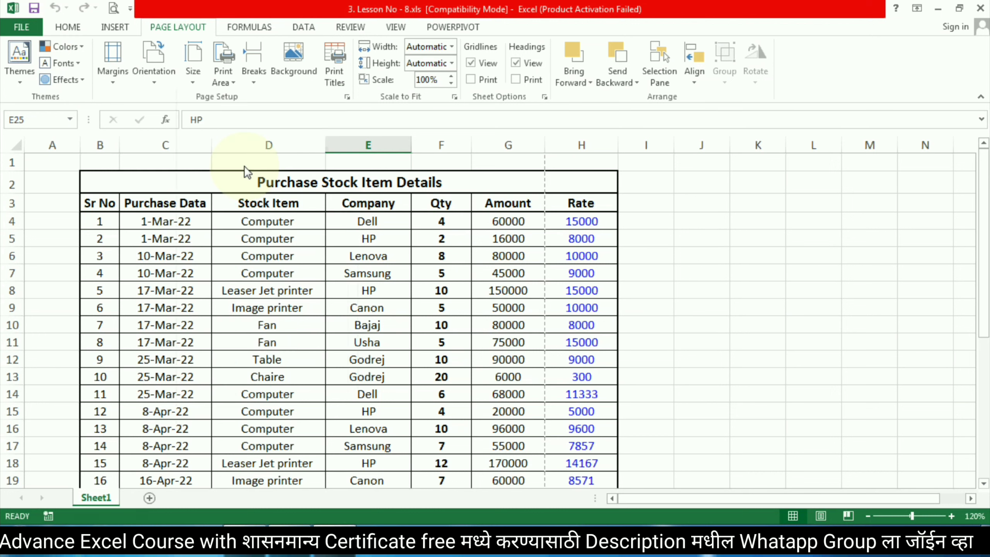
left_click(201, 82)
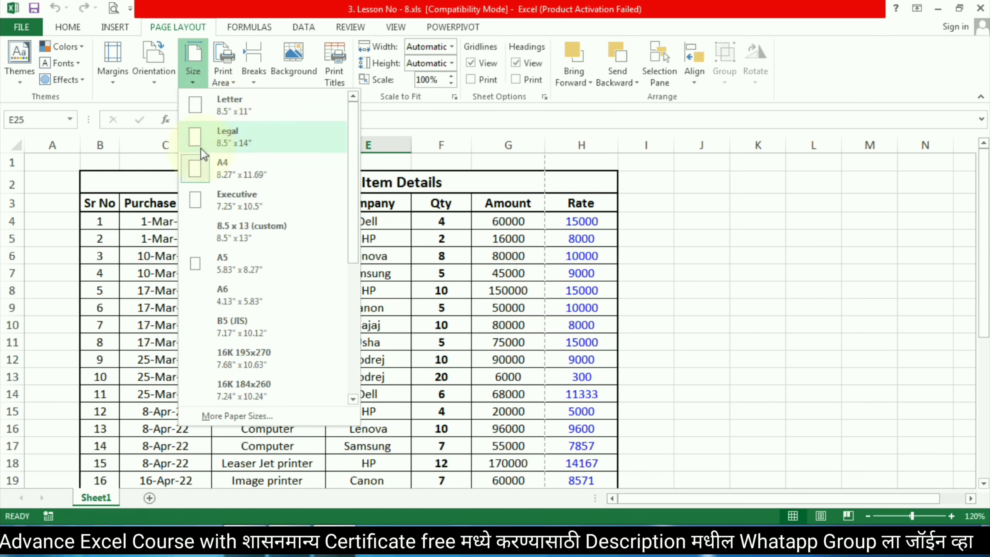
left_click(327, 154)
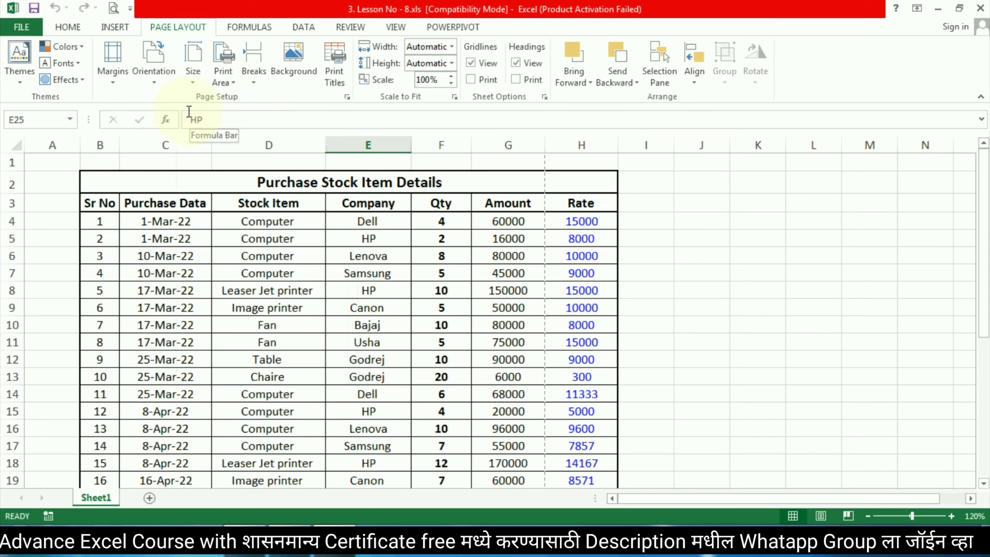
left_click(244, 76)
Try setting the print area from a single cell and dismiss the warning
left_click(236, 80)
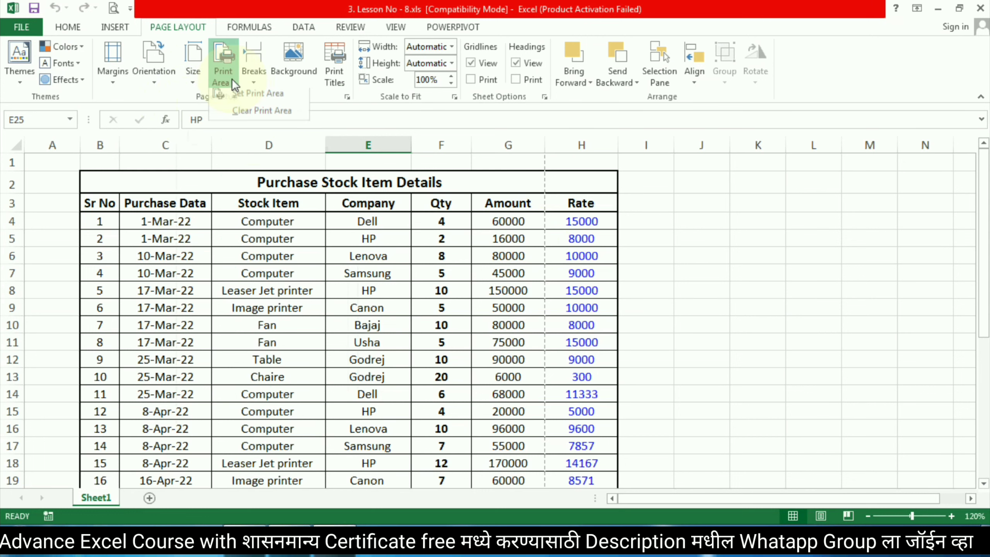
left_click(232, 79)
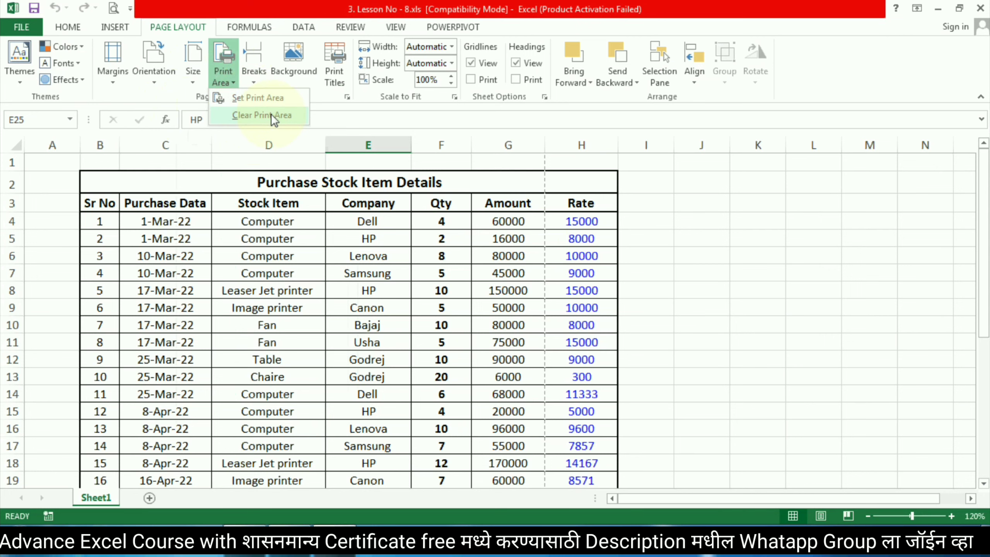
left_click(260, 97)
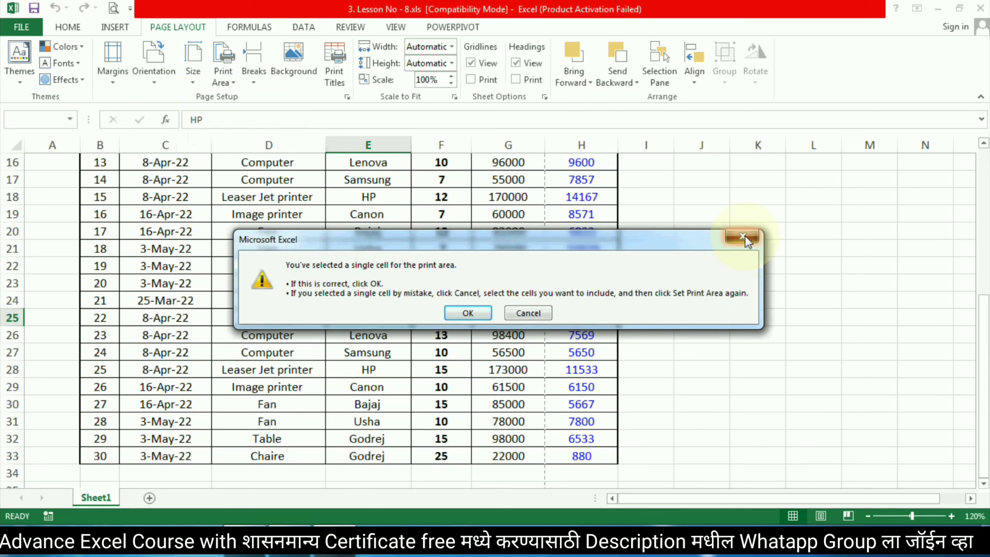
left_click(745, 235)
Select the table B2:H33 and set it as the print area
scroll(404, 265, "up", 5)
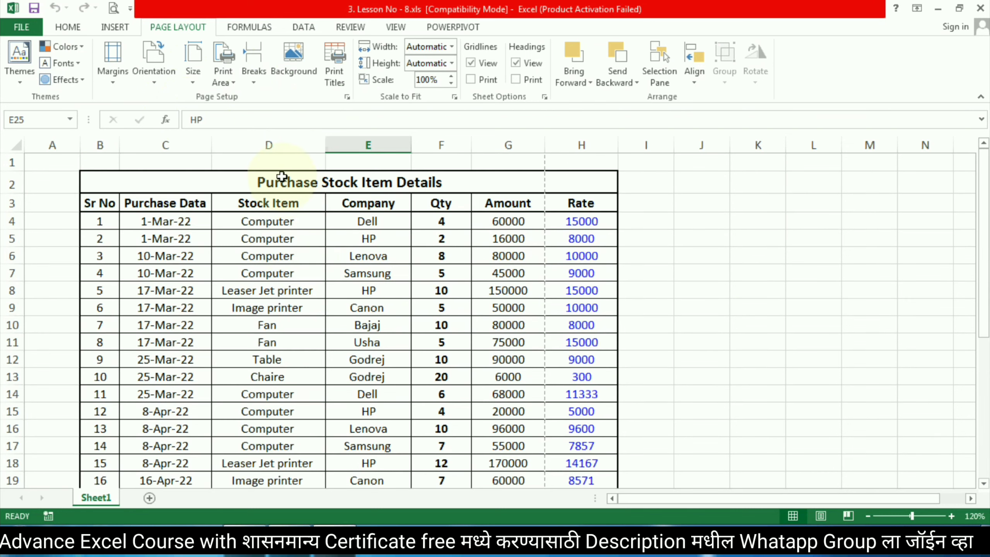
left_click_drag(282, 176, 333, 482)
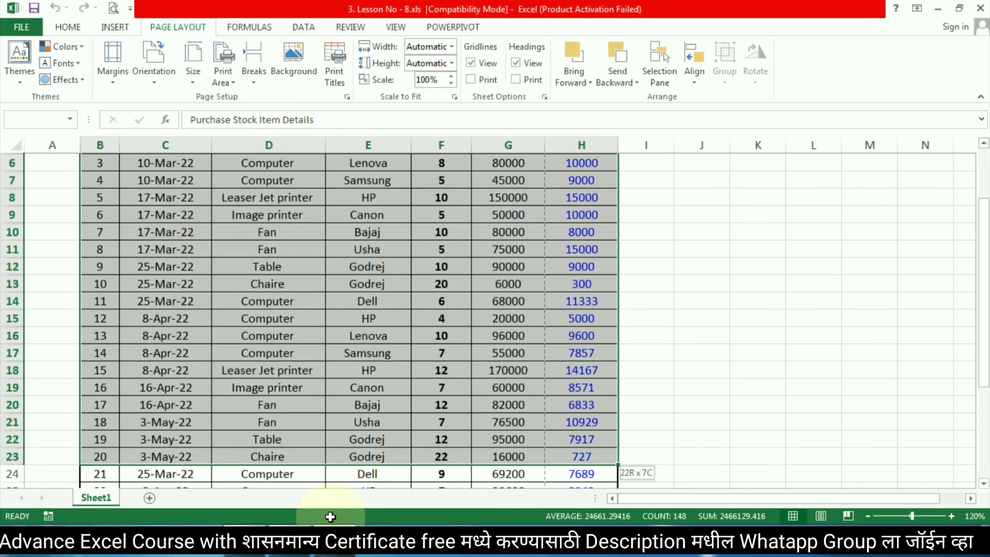
left_click_drag(333, 482, 347, 449)
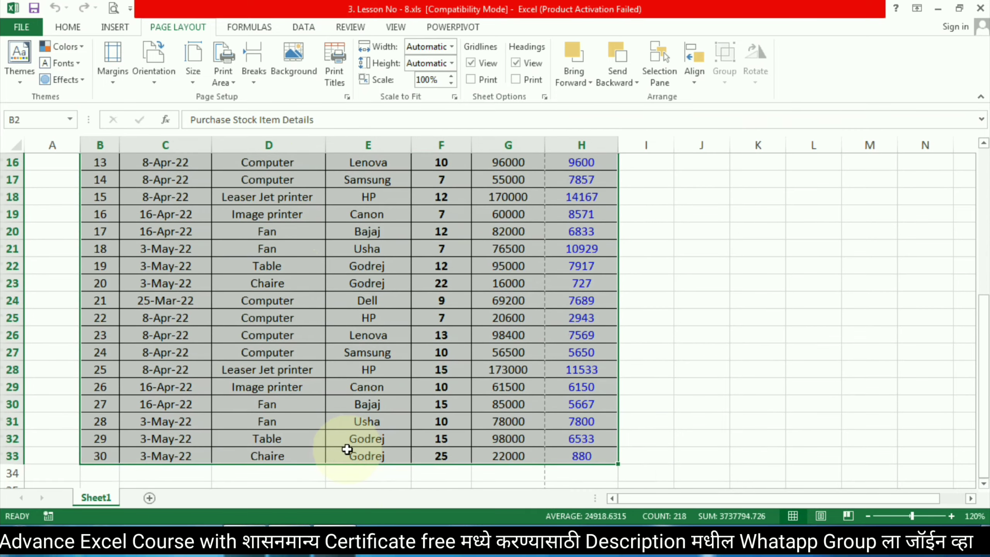
scroll(346, 374, "up", 5)
left_click(226, 73)
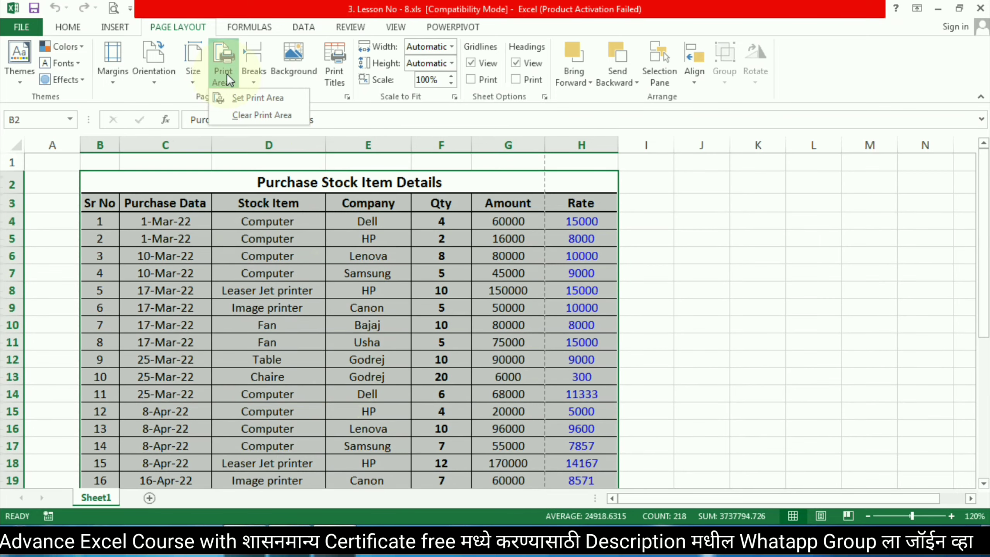
left_click(249, 97)
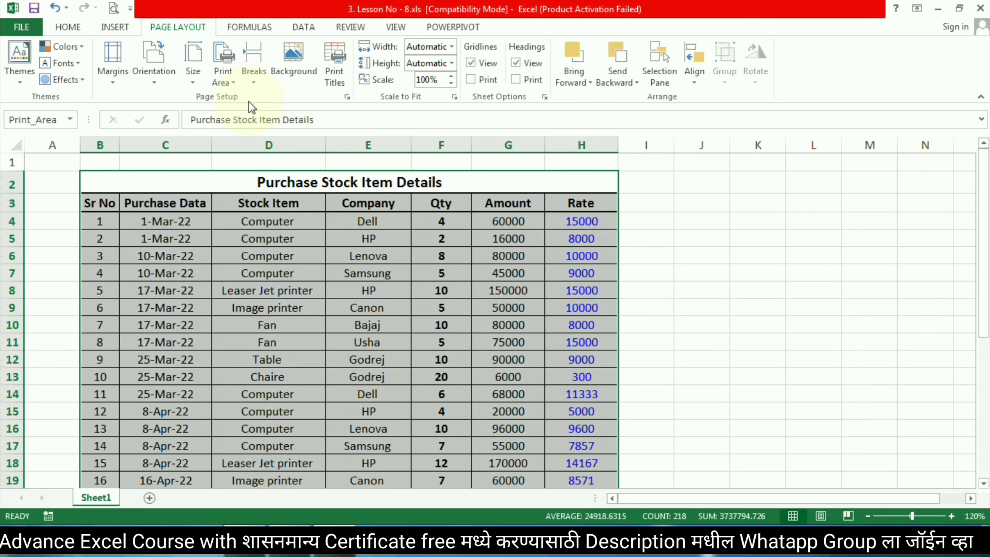
scroll(354, 294, "down", 9)
scroll(332, 352, "up", 1)
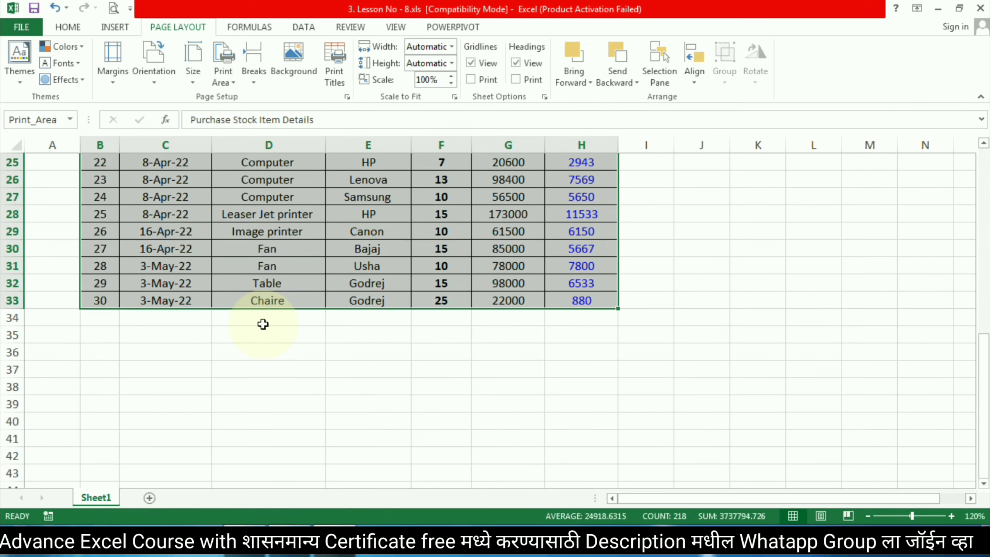
scroll(260, 324, "up", 3)
scroll(427, 380, "up", 2)
scroll(427, 381, "up", 3)
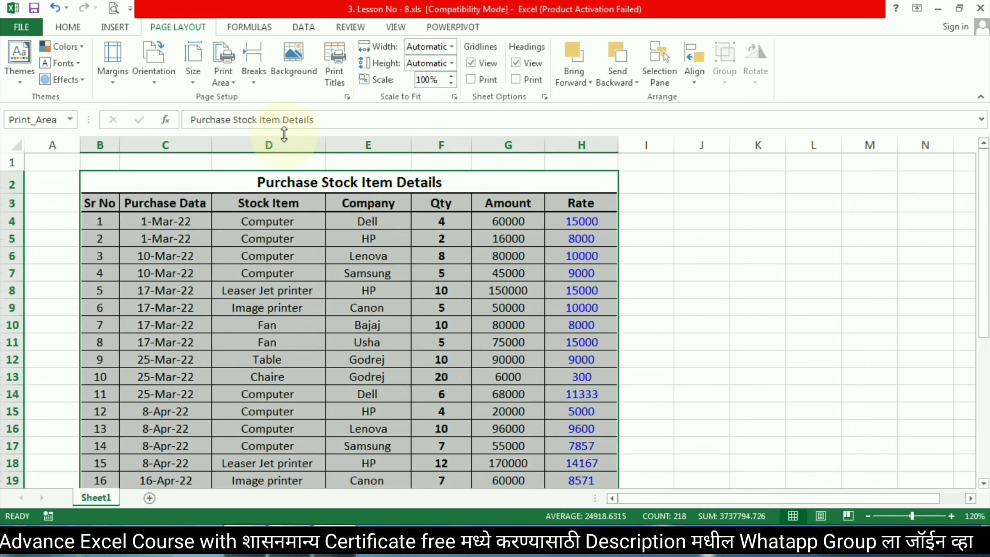
Limit the print area to B2:H13, the title and first ten items, and preview it
key("ctrl+p")
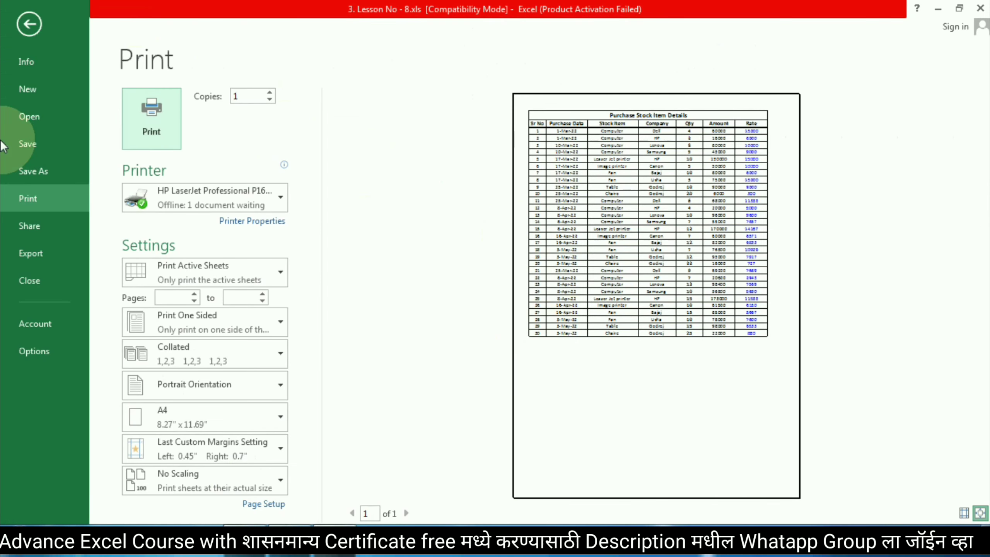
key("Escape")
mouse_move(152, 179)
left_mouse_down()
mouse_move(233, 353)
mouse_move(232, 379)
left_mouse_up()
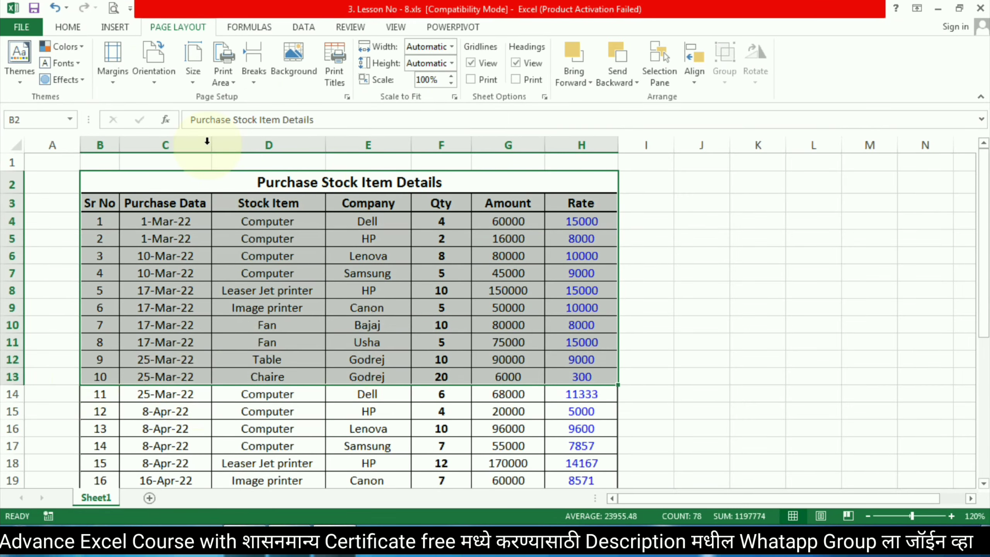
left_click(226, 80)
left_click(256, 100)
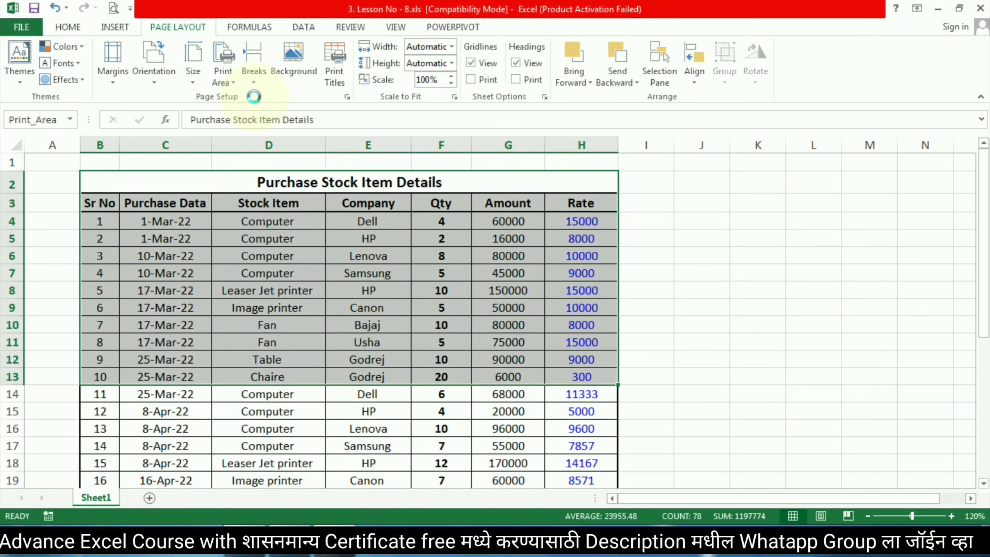
left_click(114, 7)
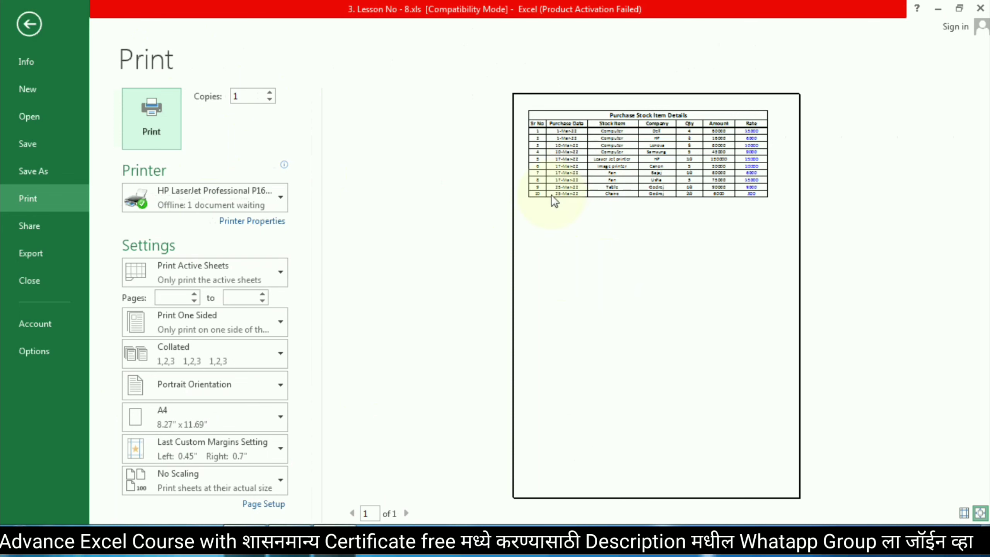
left_click(32, 34)
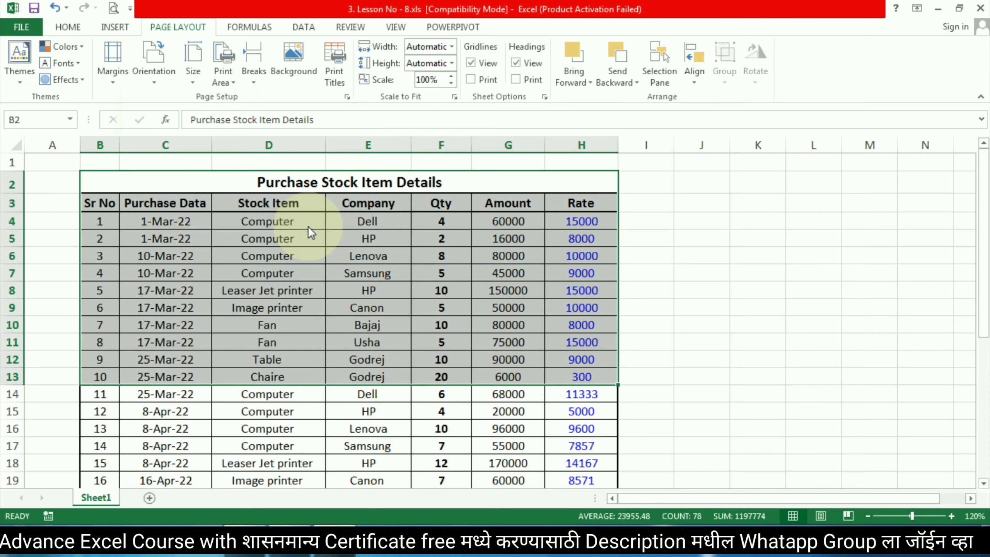
Clear the print area and preview the full sheet again across 2 pages
left_click(348, 261)
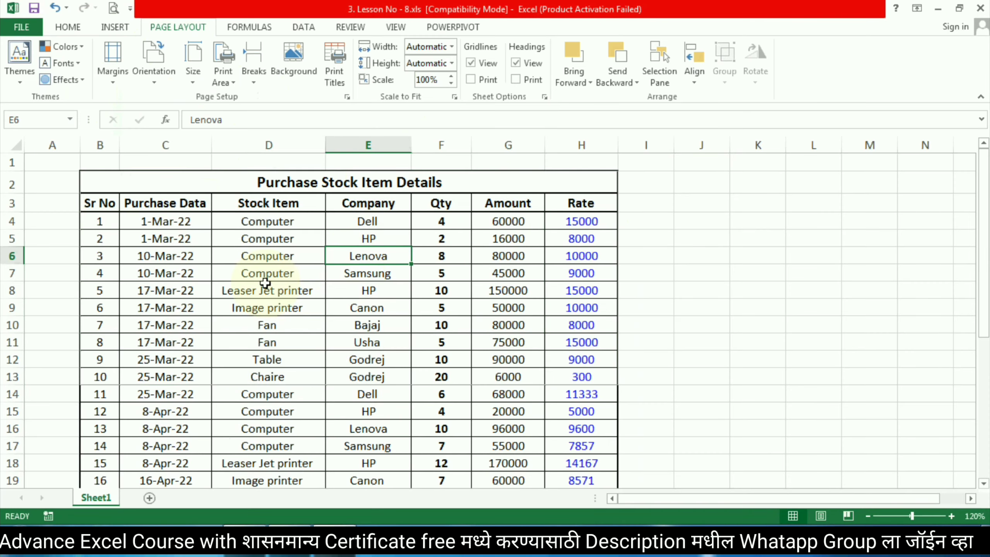
left_click(228, 78)
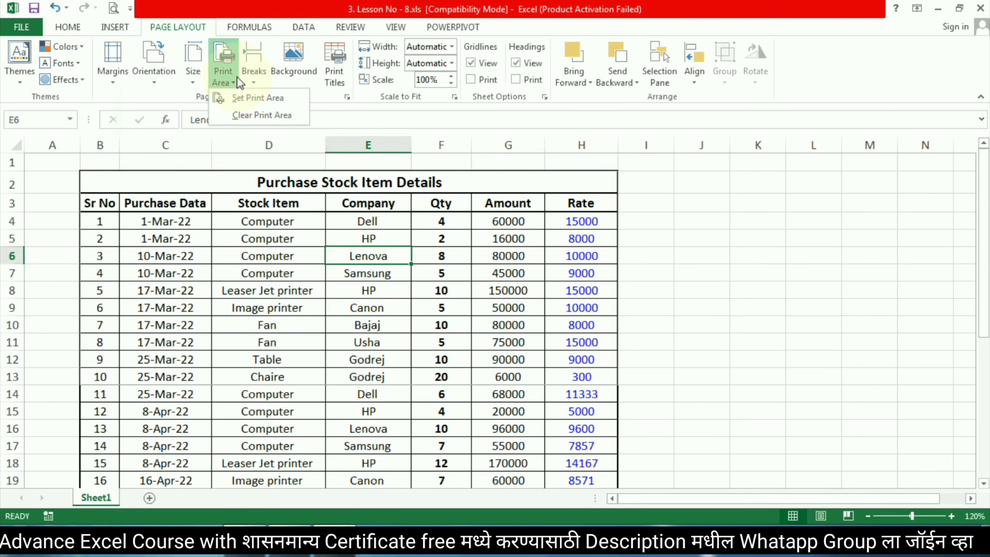
left_click(267, 115)
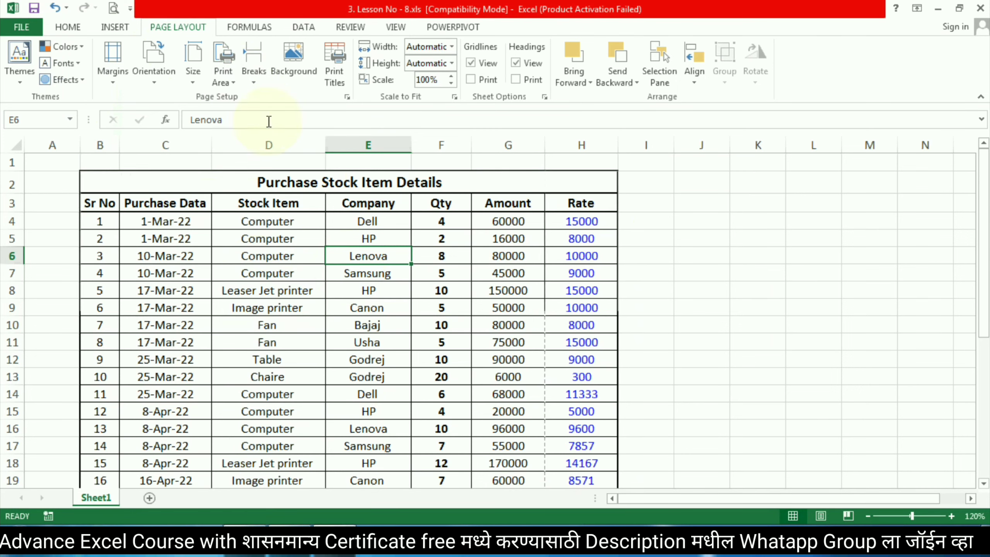
key("ctrl+p")
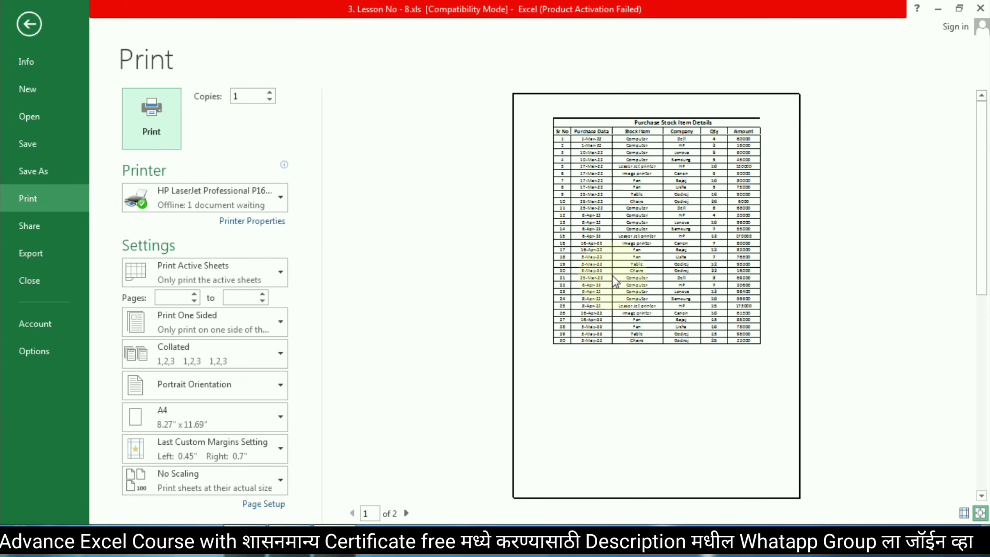
key("Escape")
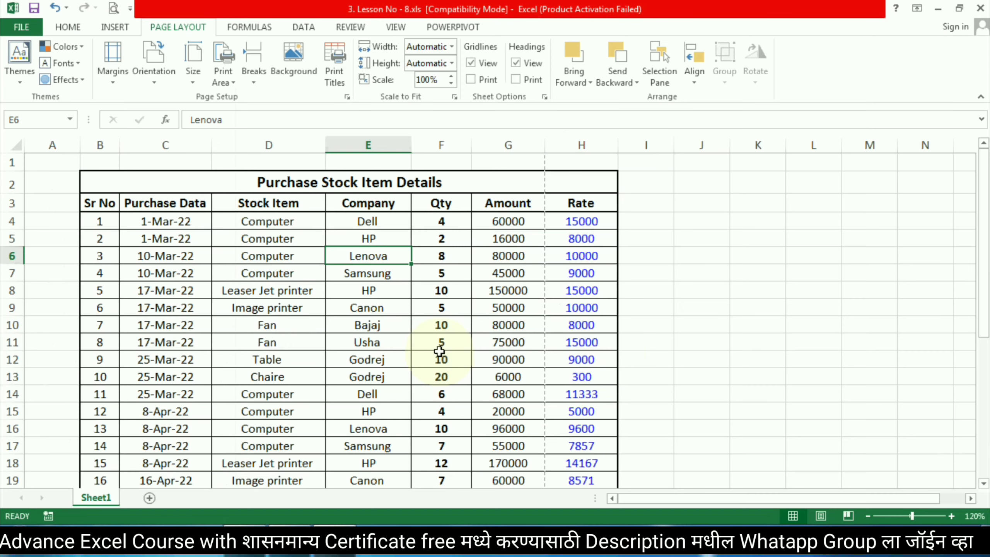
Insert a manual page break above row 13 and preview the result
left_click(258, 90)
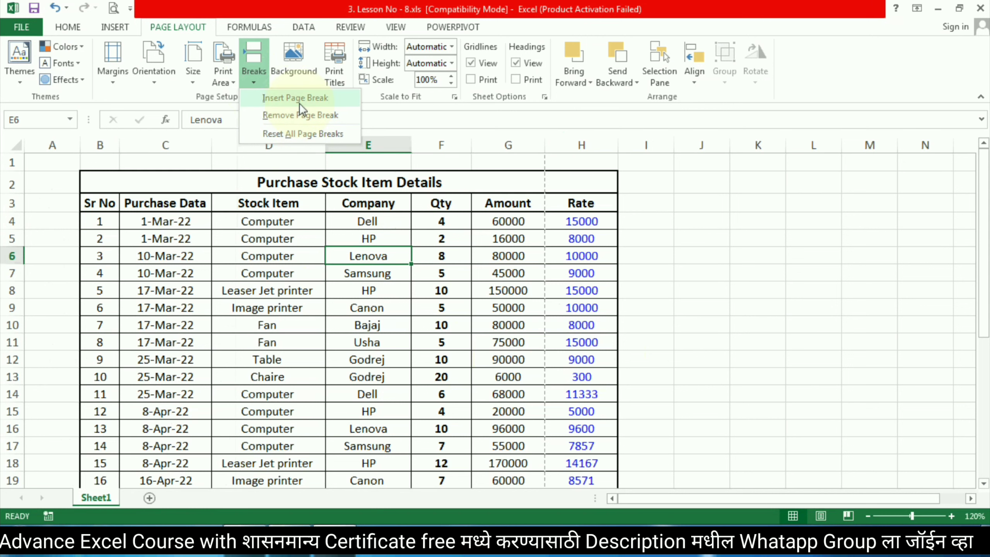
left_click(292, 97)
left_click(156, 325)
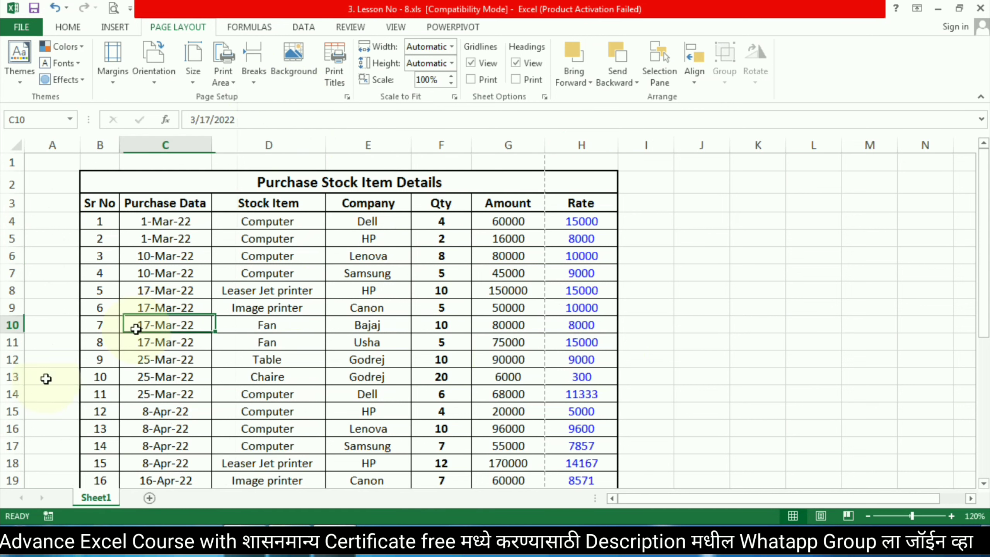
left_click(11, 377)
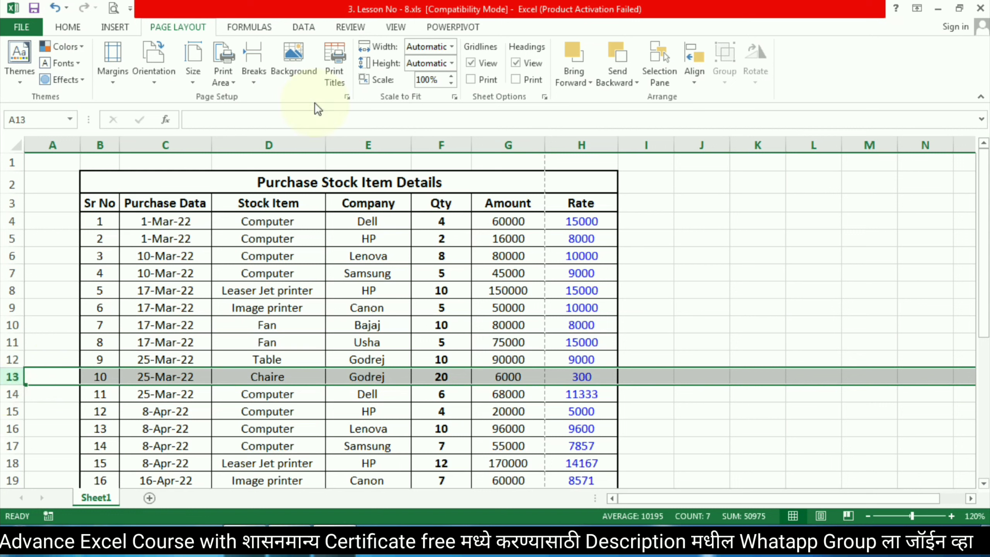
left_click(223, 74)
left_click(253, 98)
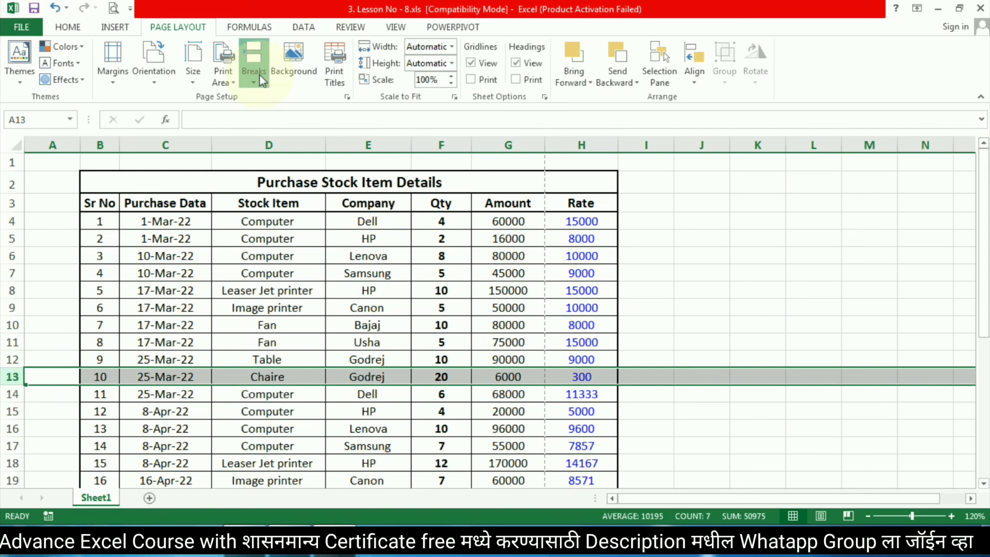
left_click(257, 74)
left_click(273, 95)
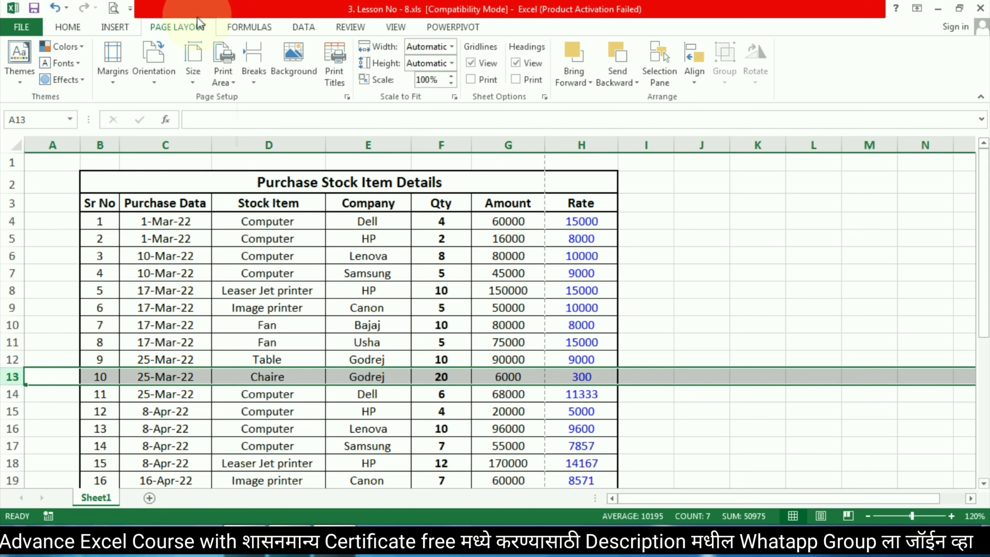
left_click(113, 7)
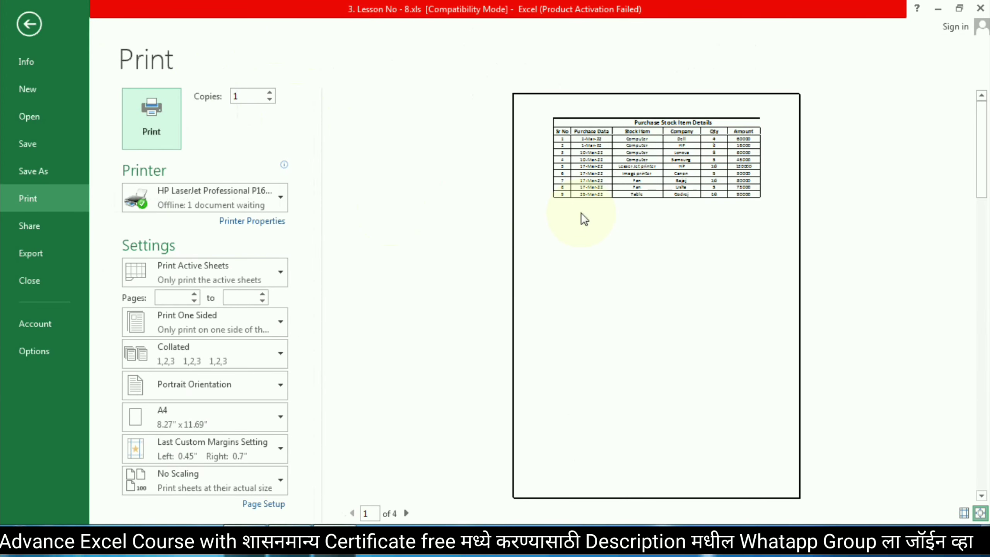
scroll(592, 199, "down", 2)
scroll(603, 209, "up", 1)
scroll(602, 207, "down", 1)
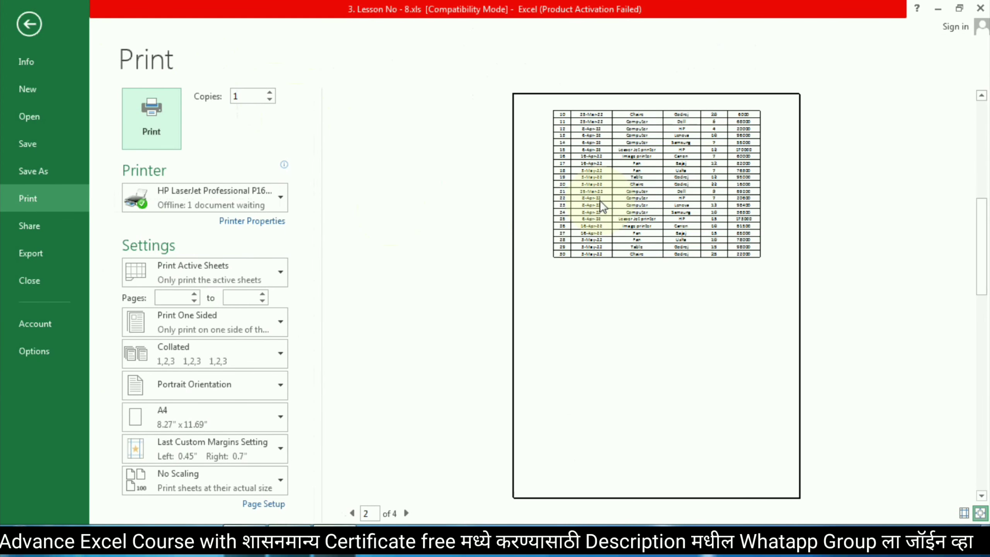
scroll(598, 201, "up", 2)
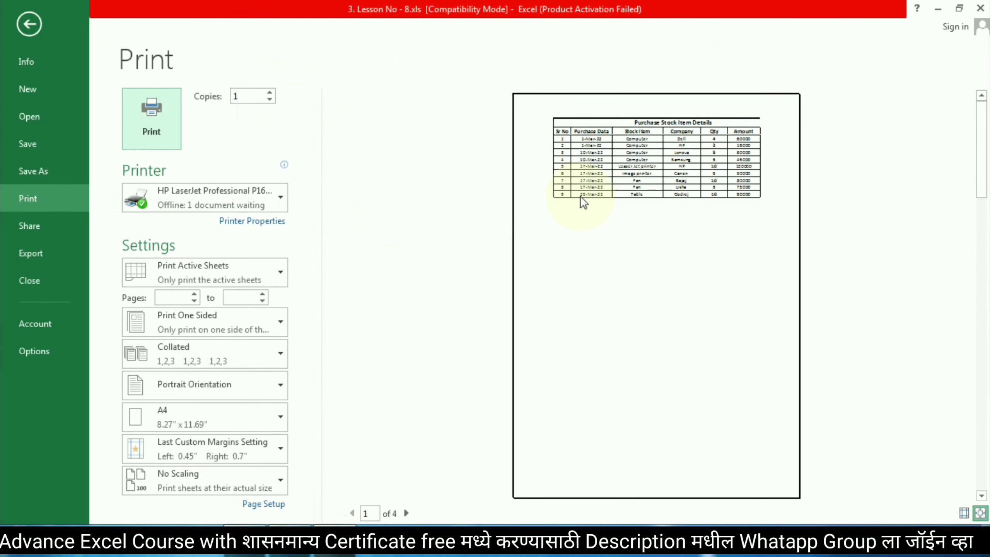
scroll(577, 200, "down", 1)
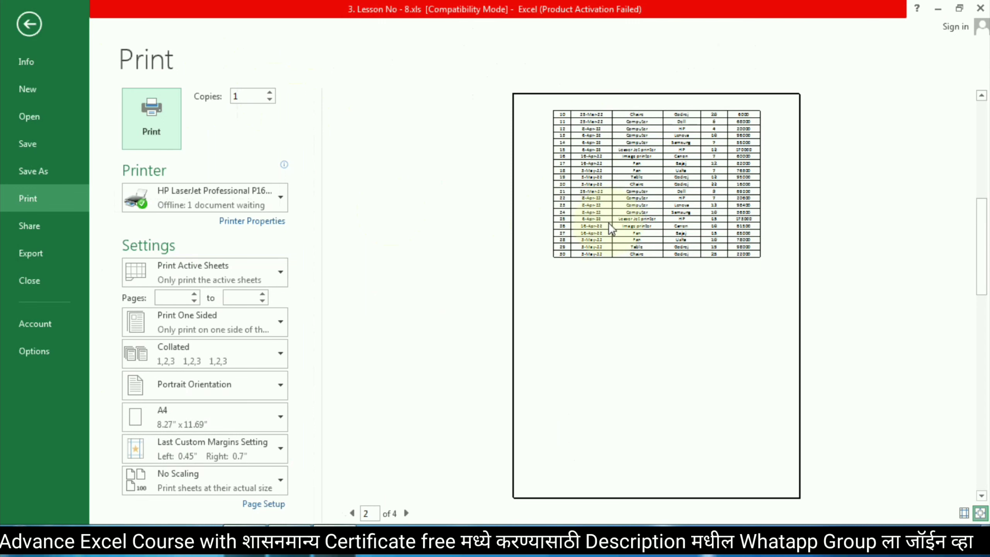
key("Escape")
Reset all page breaks on the sheet and check the print preview
left_click(347, 411)
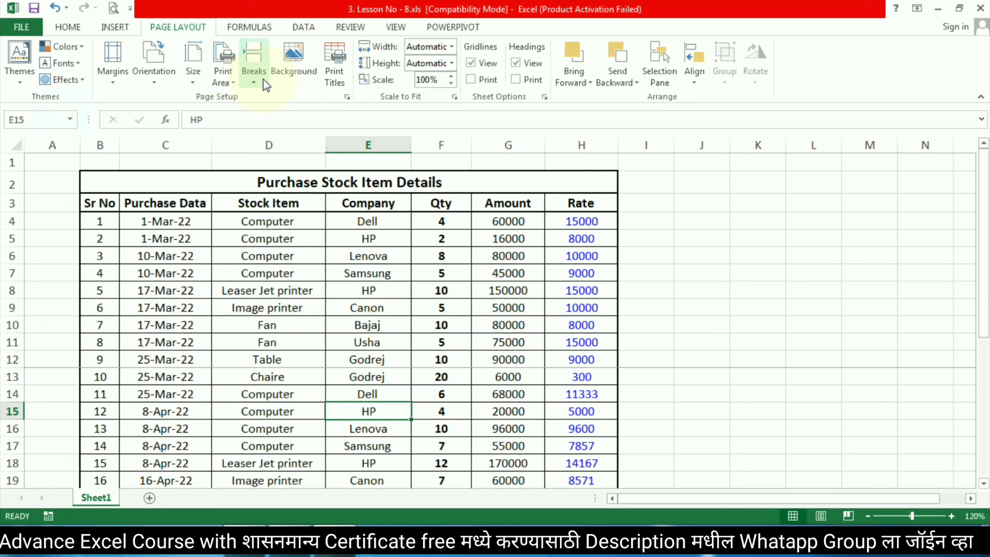
left_click(252, 71)
left_click(12, 376)
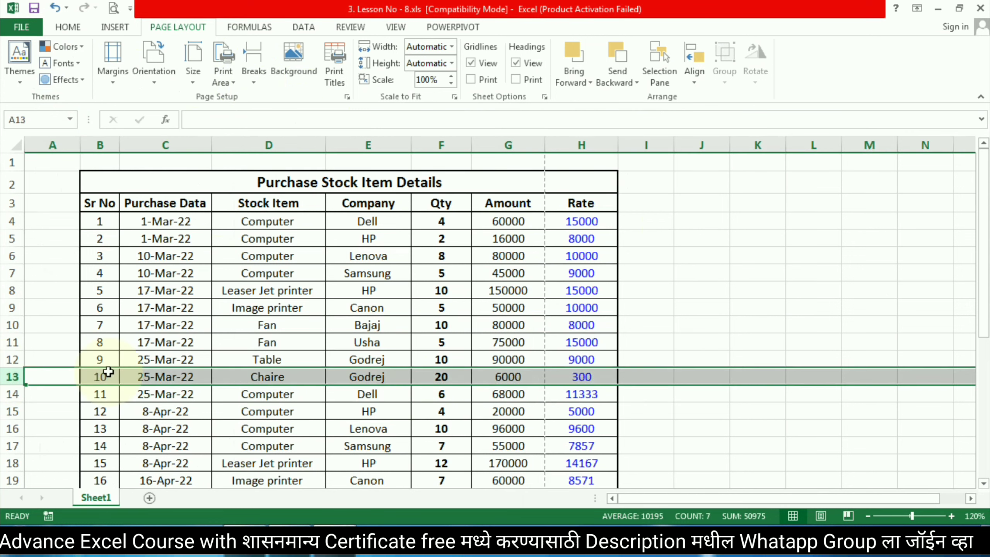
left_click(229, 82)
left_click(247, 71)
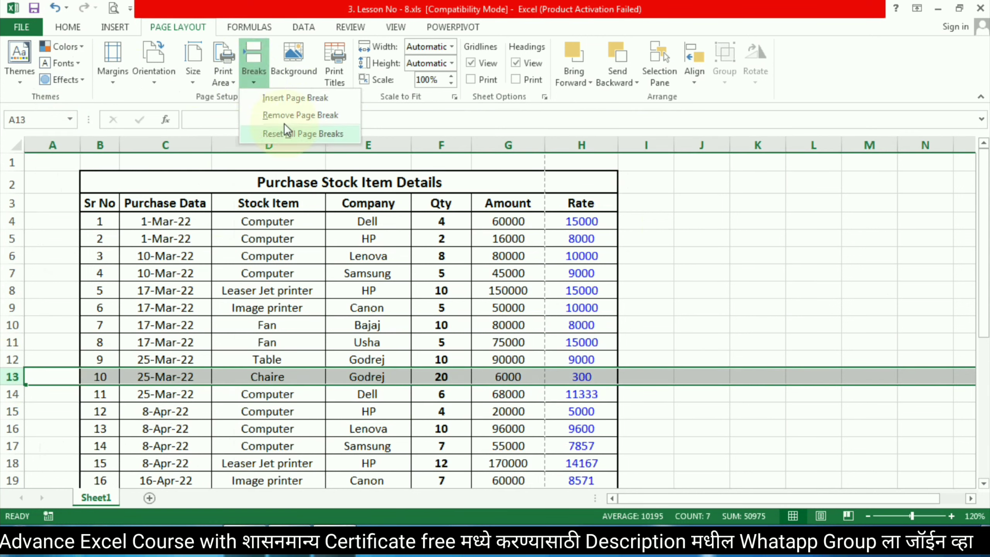
left_click(282, 114)
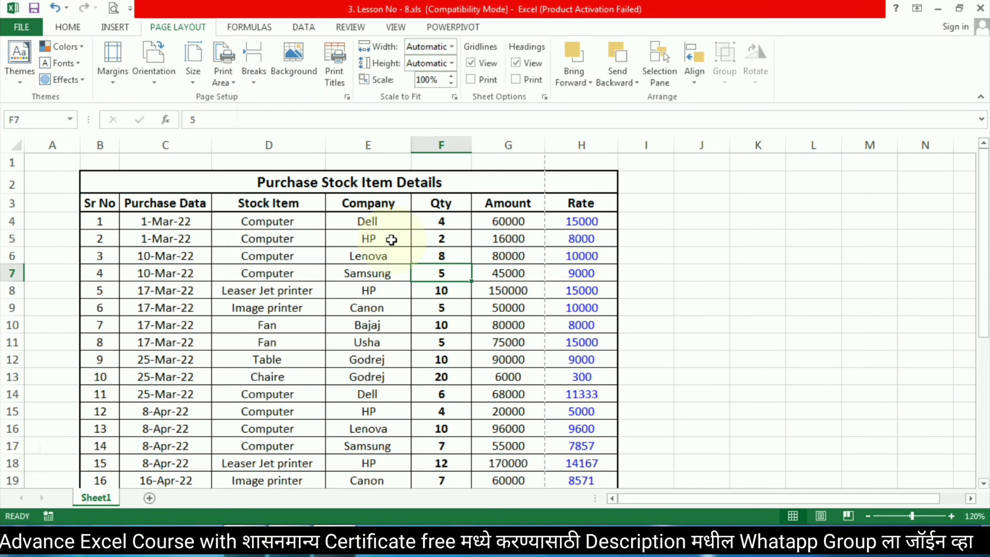
left_click(114, 7)
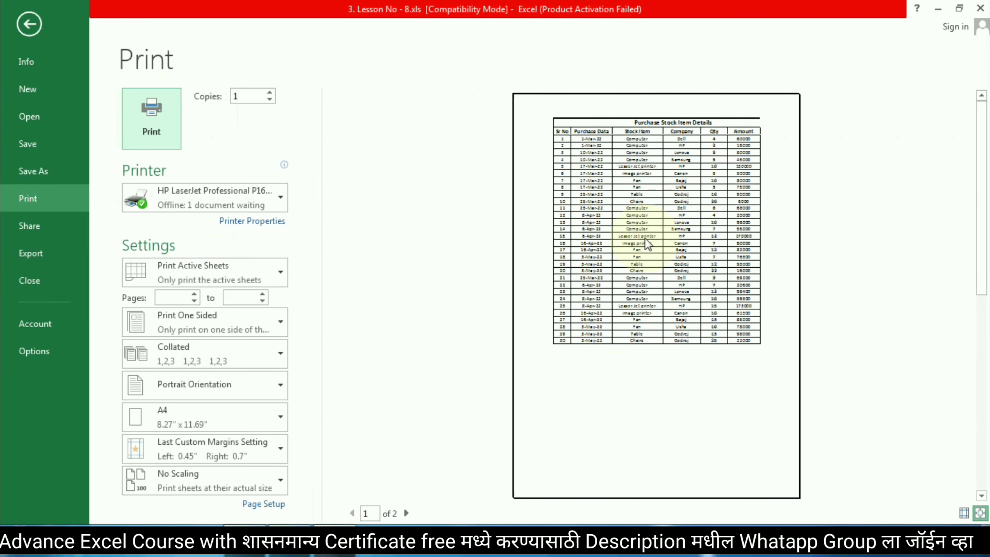
key("Escape")
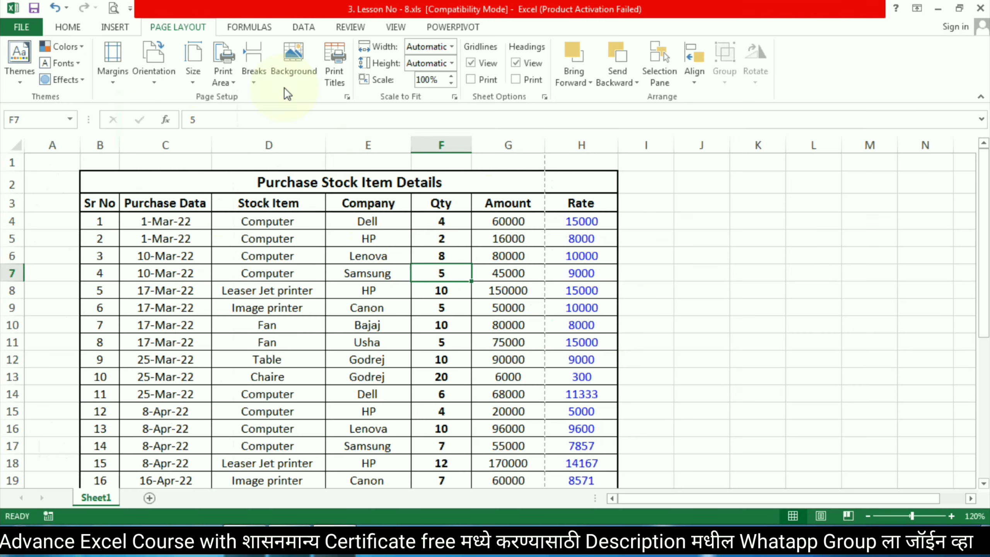
left_click(254, 81)
Set Chrysanthemum.jpg from the Sample Pictures folder as the worksheet background
left_click(257, 81)
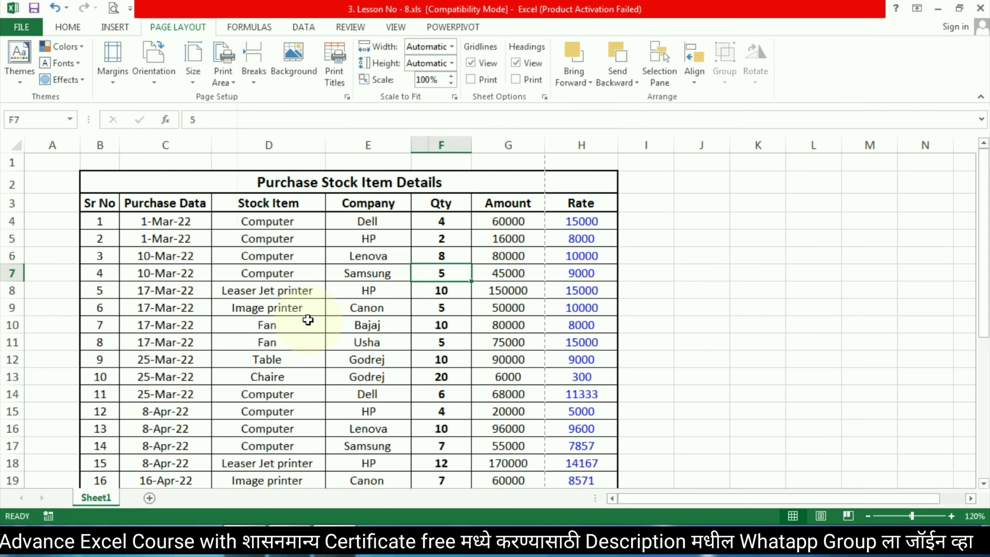
left_click(293, 58)
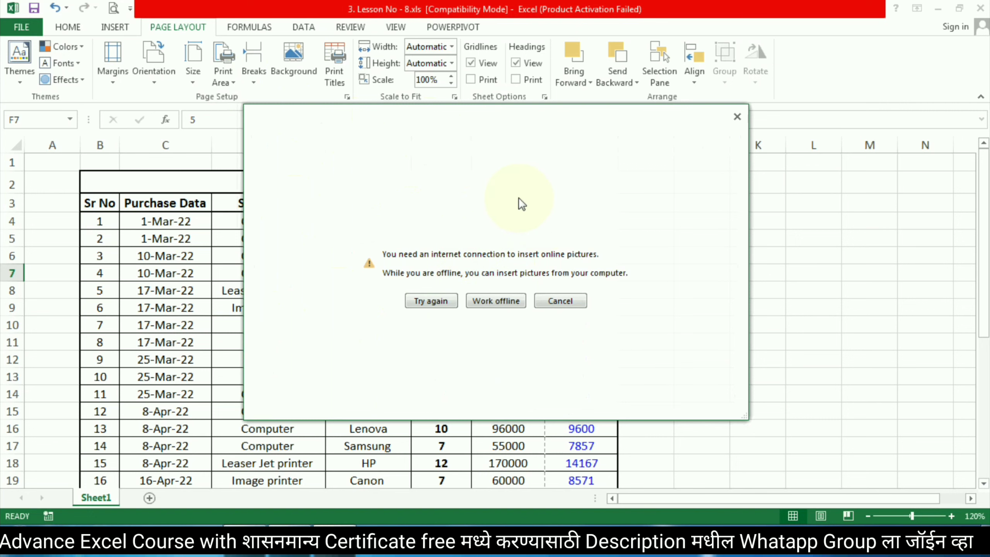
left_click(481, 298)
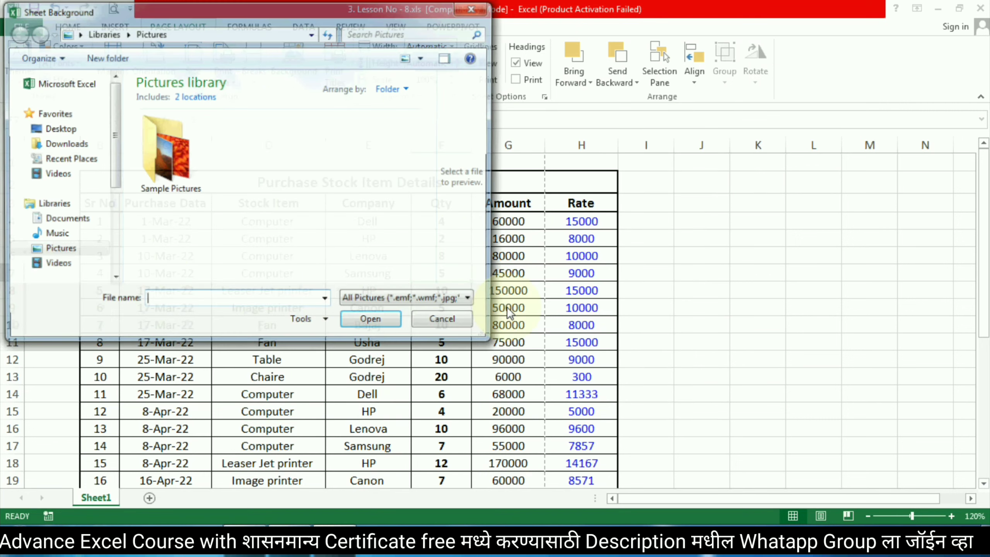
double_click(171, 141)
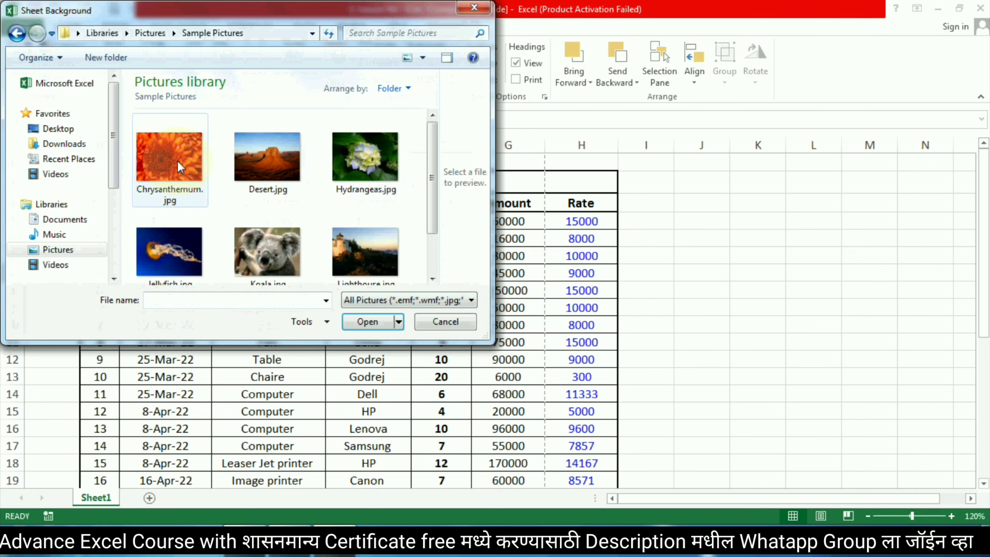
double_click(175, 156)
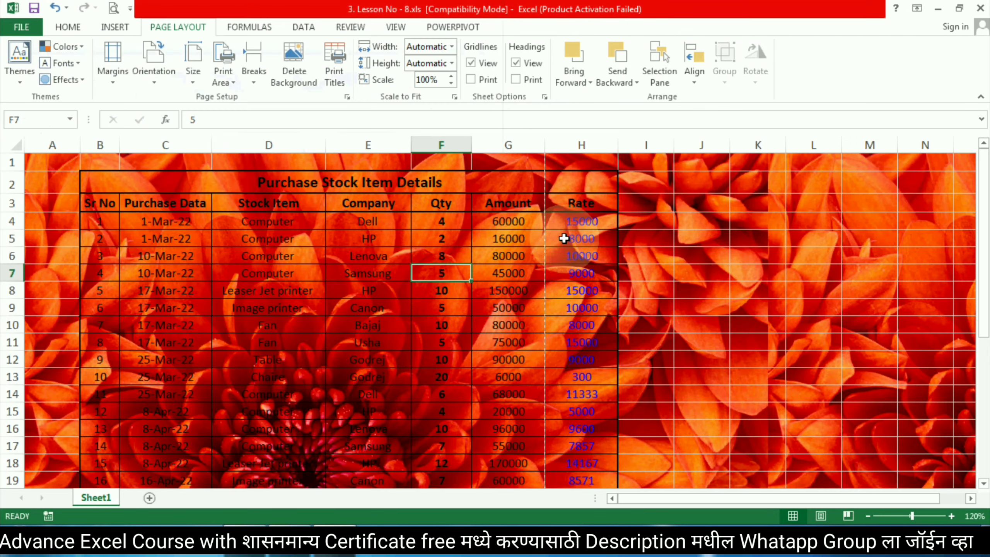
scroll(707, 278, "down", 2)
scroll(663, 288, "down", 5)
scroll(662, 290, "down", 5)
scroll(662, 290, "down", 7)
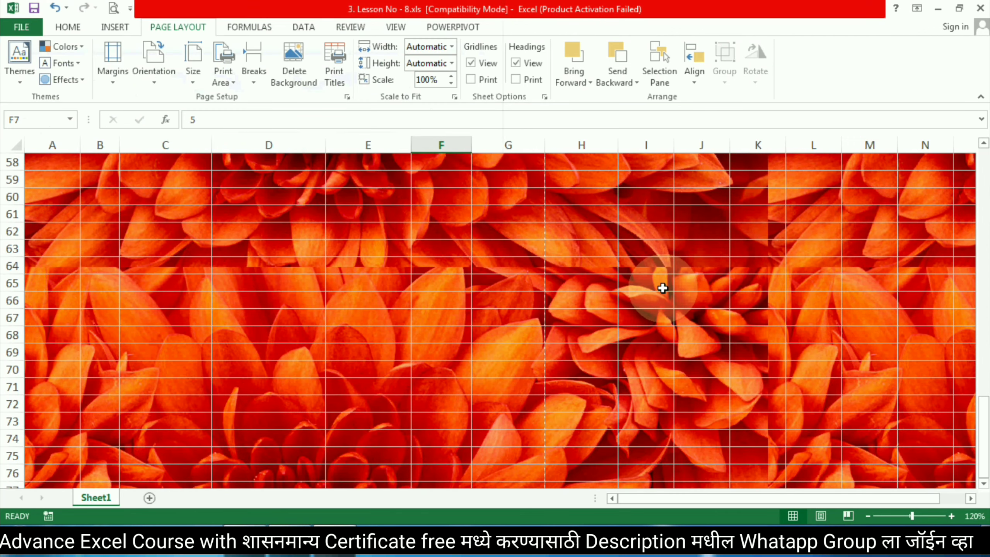
scroll(661, 283, "up", 5)
scroll(661, 287, "up", 14)
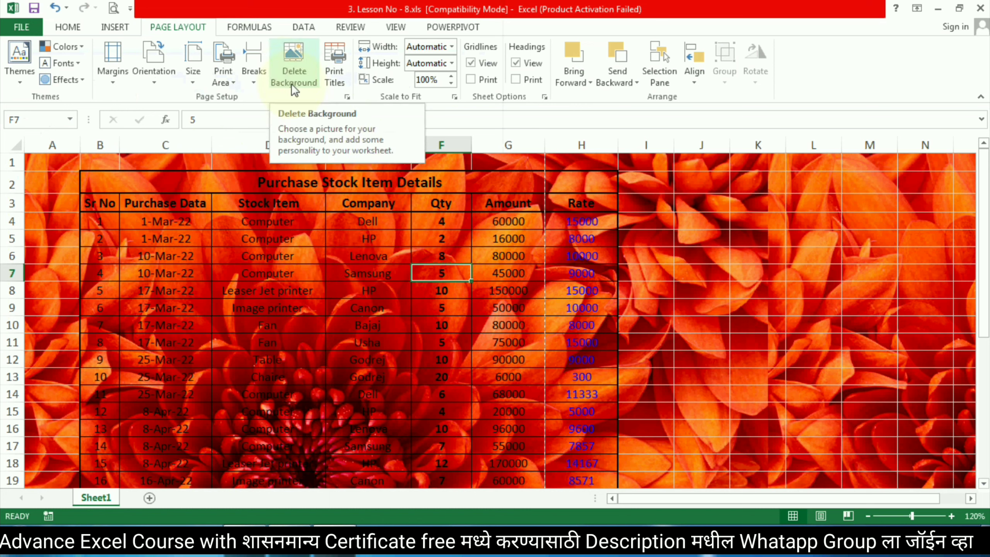
Delete the Chrysanthemum background picture from the Purchase Stock Item Details sheet
left_click(295, 72)
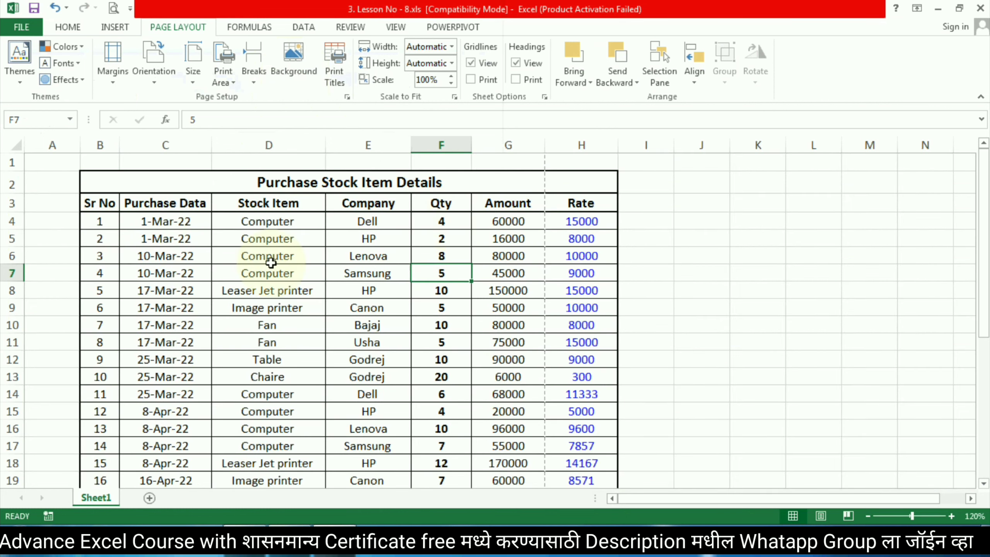
left_click(645, 239)
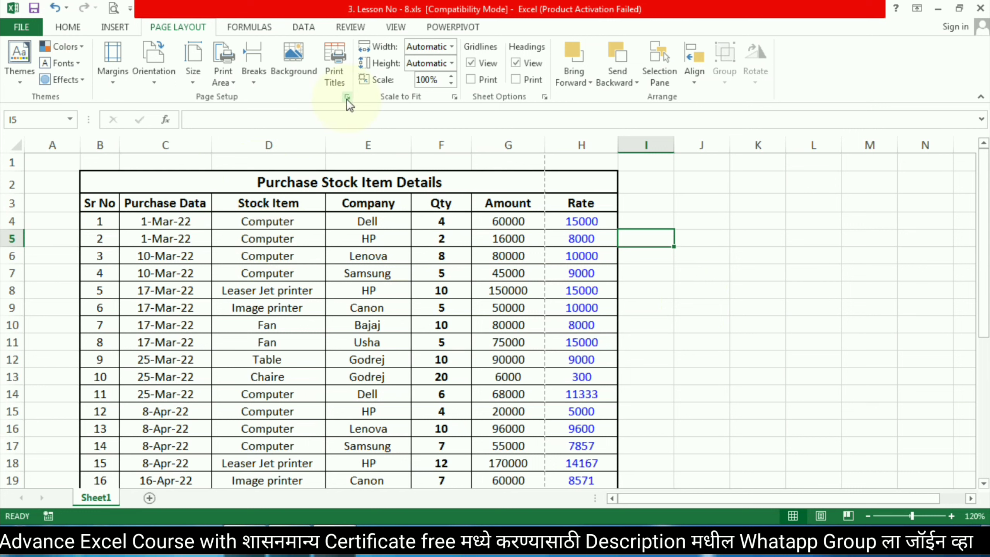
mouse_move(334, 71)
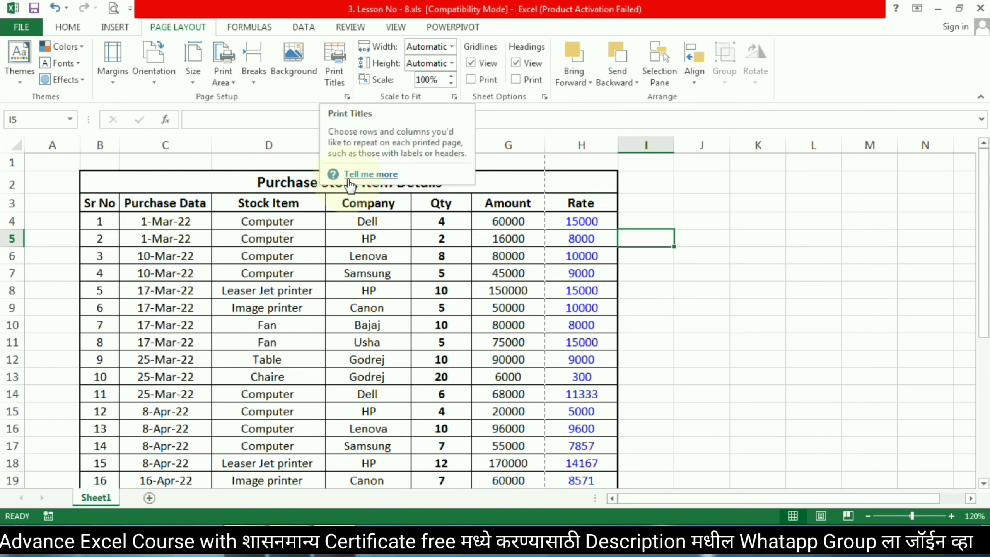
left_click(386, 291)
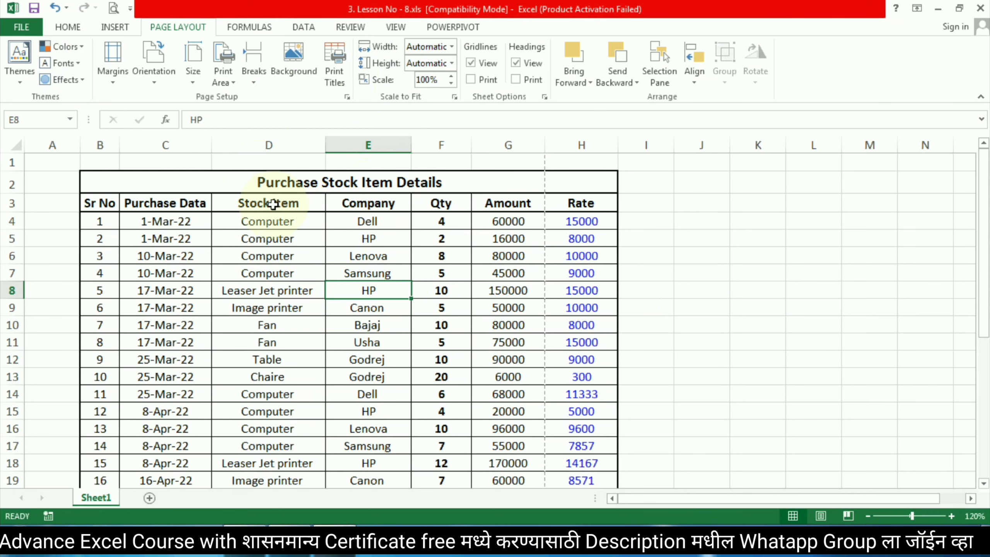
Copy the table rows B7:H33
scroll(197, 263, "down", 2)
scroll(196, 263, "down", 2)
left_click_drag(100, 231, 584, 353)
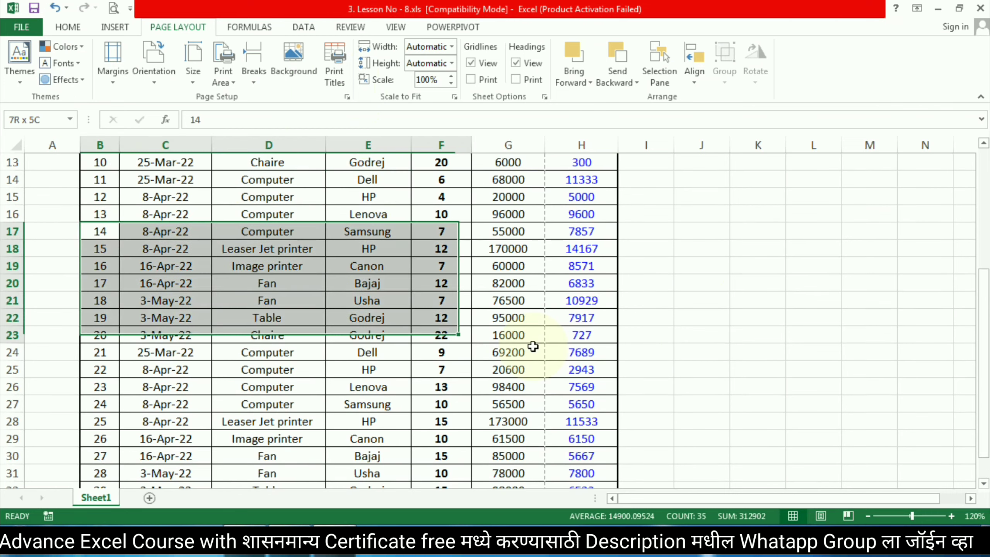
scroll(267, 273, "down", 1)
left_click(259, 284)
scroll(104, 244, "up", 4)
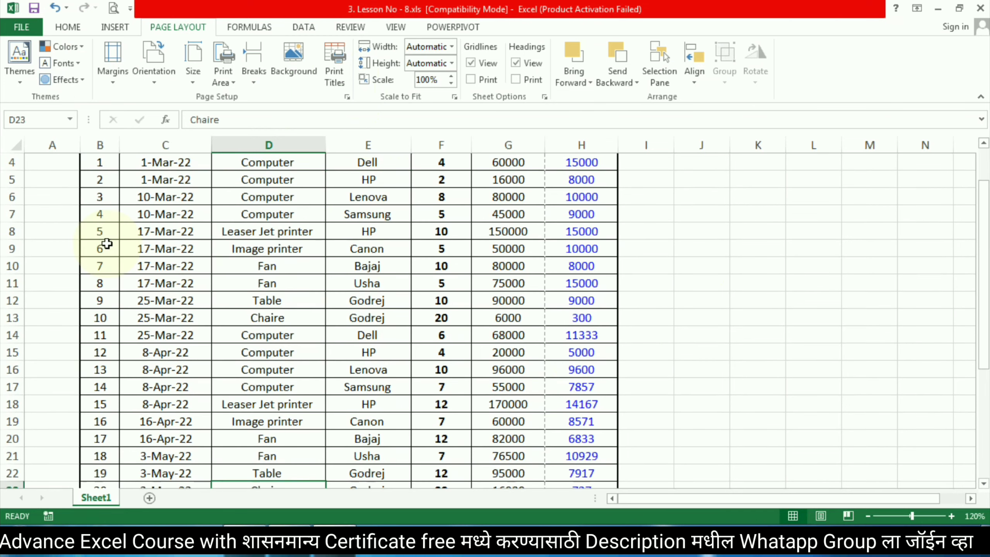
left_click(99, 215)
left_click_drag(137, 235, 483, 352)
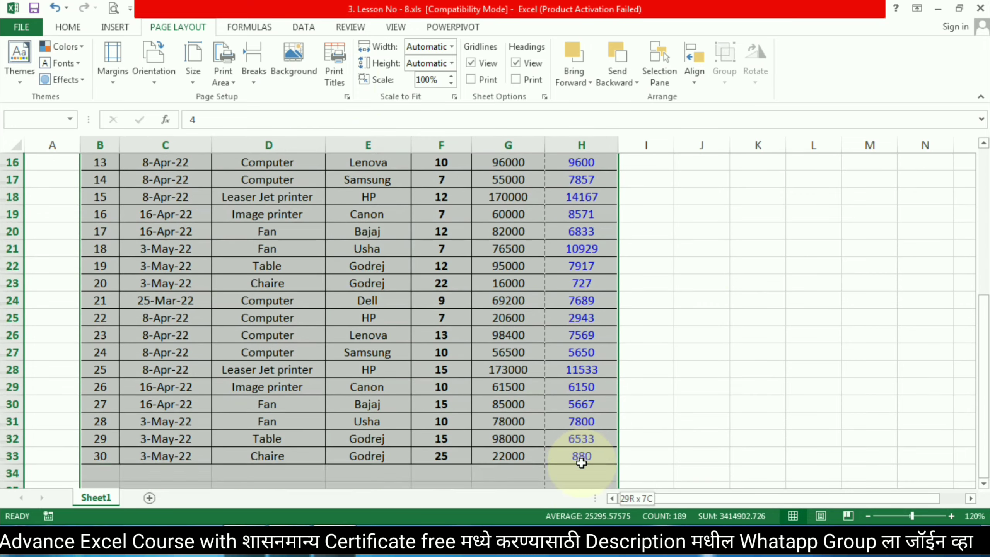
right_click(482, 353)
left_click(526, 88)
Paste two copies of the rows below the table, starting at B34 and B61
scroll(265, 308, "up", 5)
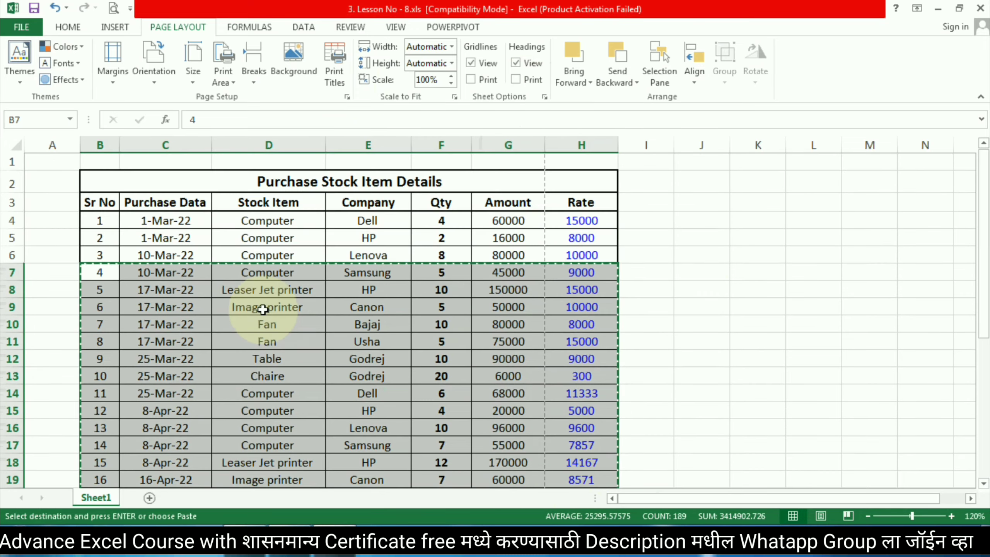
scroll(136, 342, "down", 11)
scroll(102, 214, "up", 2)
right_click(98, 270)
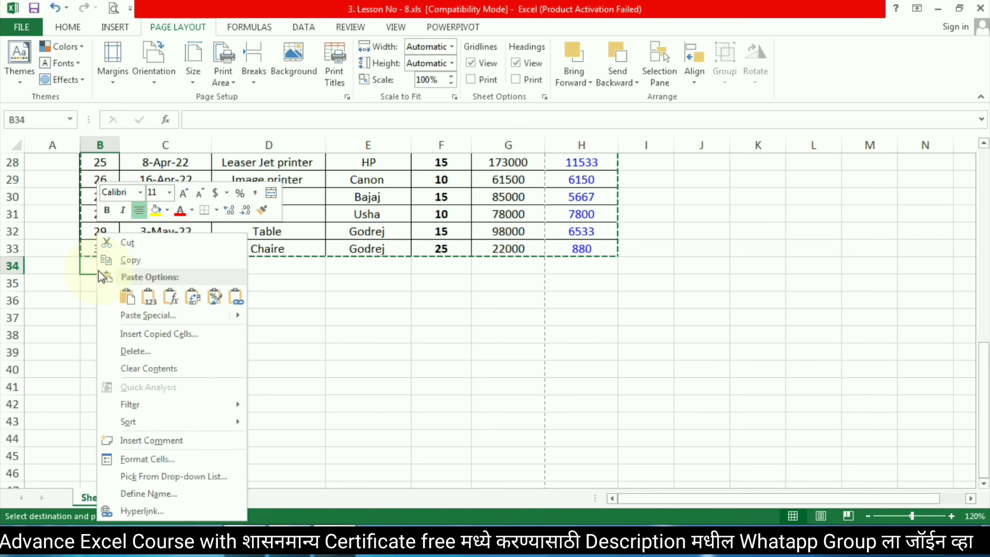
left_click(128, 297)
scroll(129, 363, "down", 4)
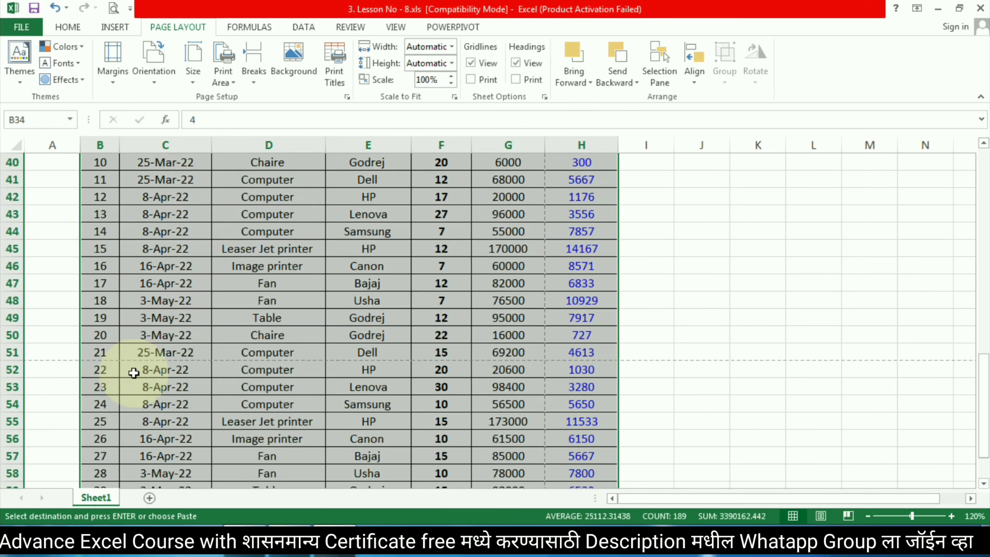
scroll(113, 358, "down", 4)
left_click(104, 318)
right_click(105, 319)
left_click(139, 97)
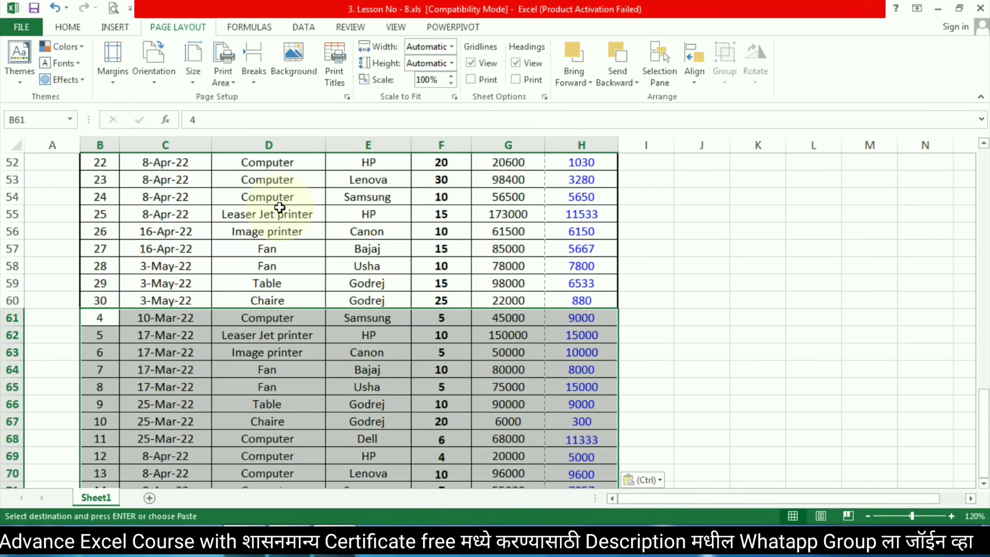
Delete the empty column A
scroll(529, 353, "up", 7)
scroll(528, 353, "up", 7)
scroll(529, 347, "up", 3)
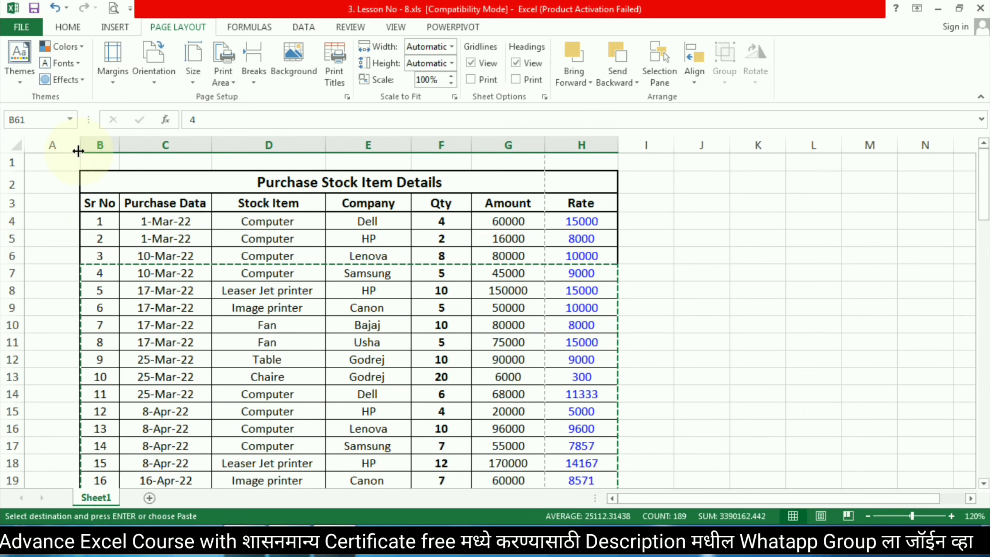
right_click(67, 138)
left_click(115, 258)
left_click(702, 290)
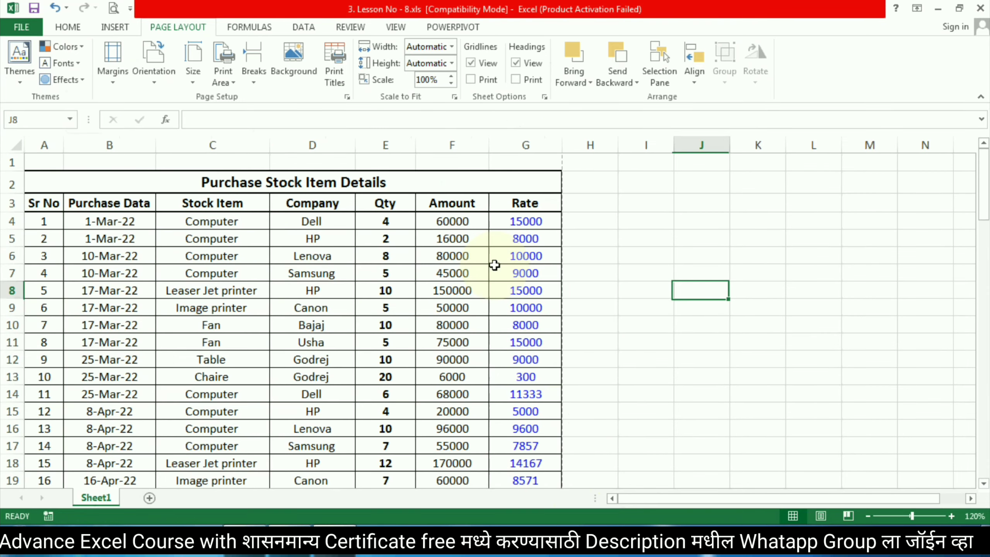
left_click(113, 7)
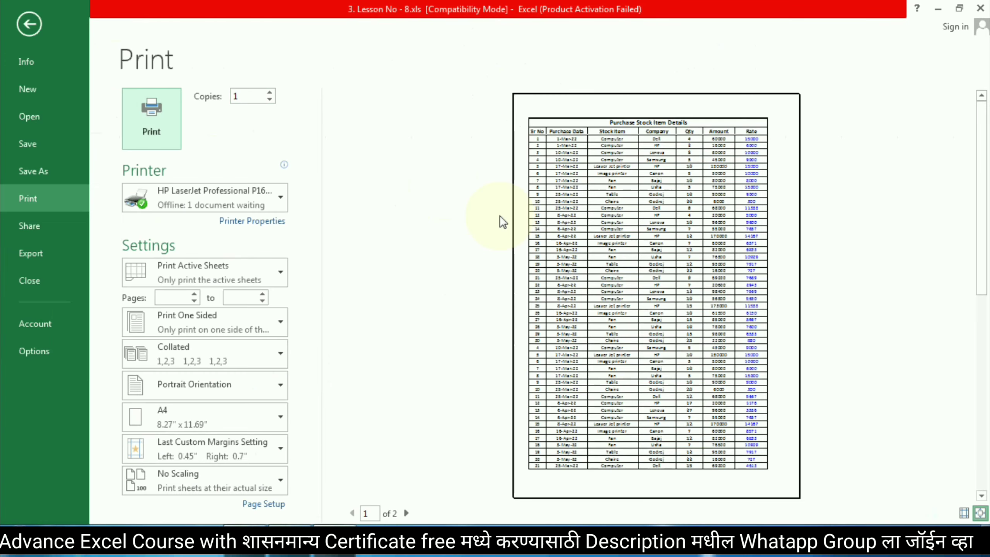
scroll(609, 258, "down", 1)
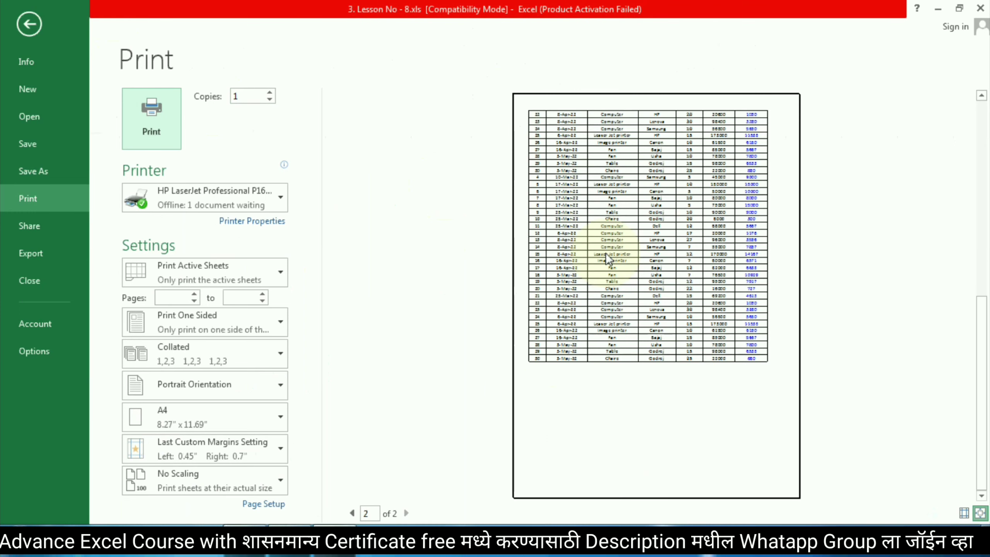
scroll(605, 252, "up", 1)
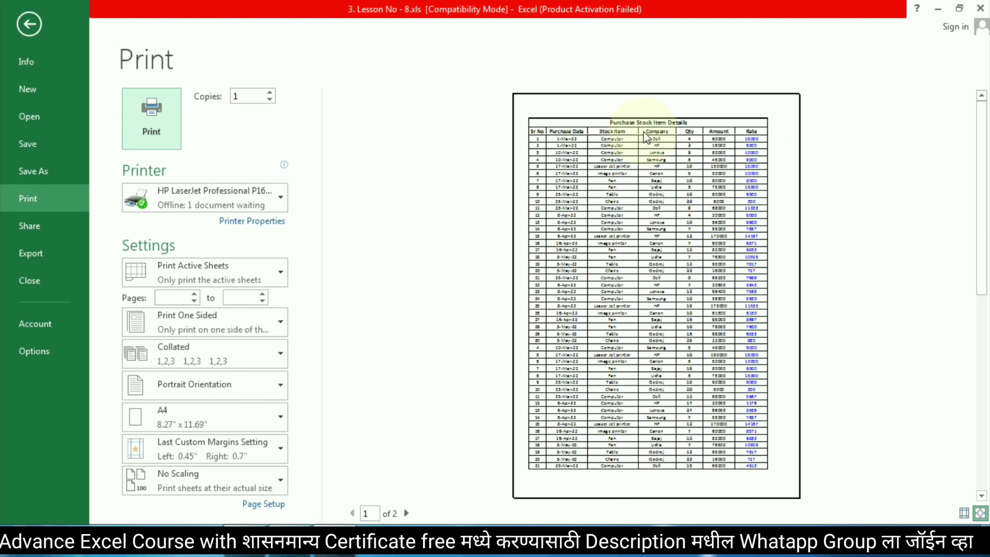
scroll(619, 159, "down", 1)
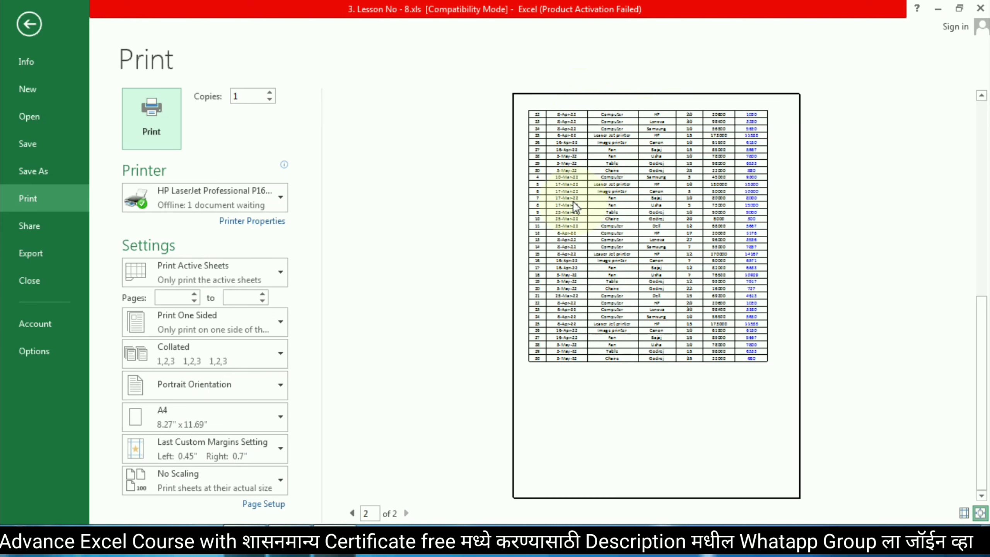
key("Escape")
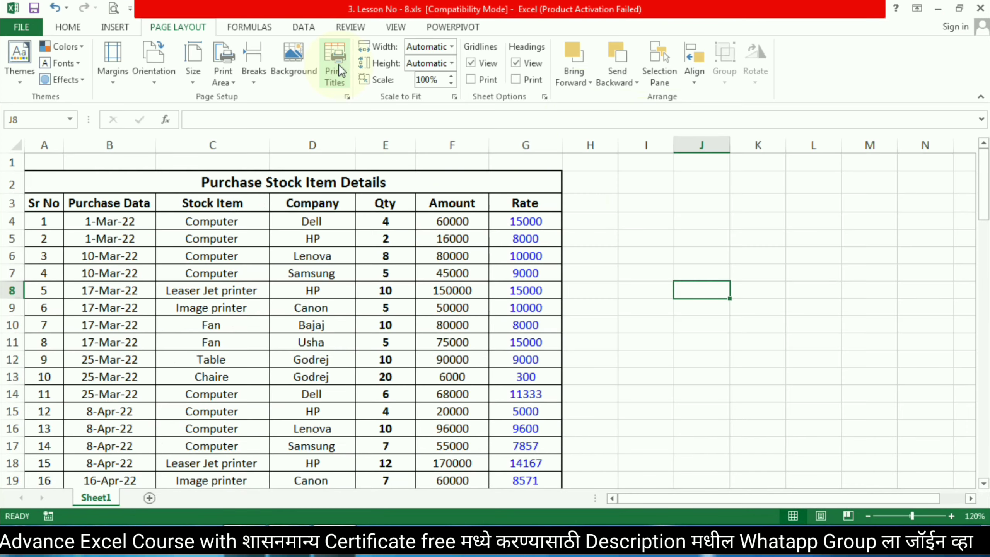
Set rows $2:$3, the title and column headings, to repeat at the top of each printed page
left_click(341, 64)
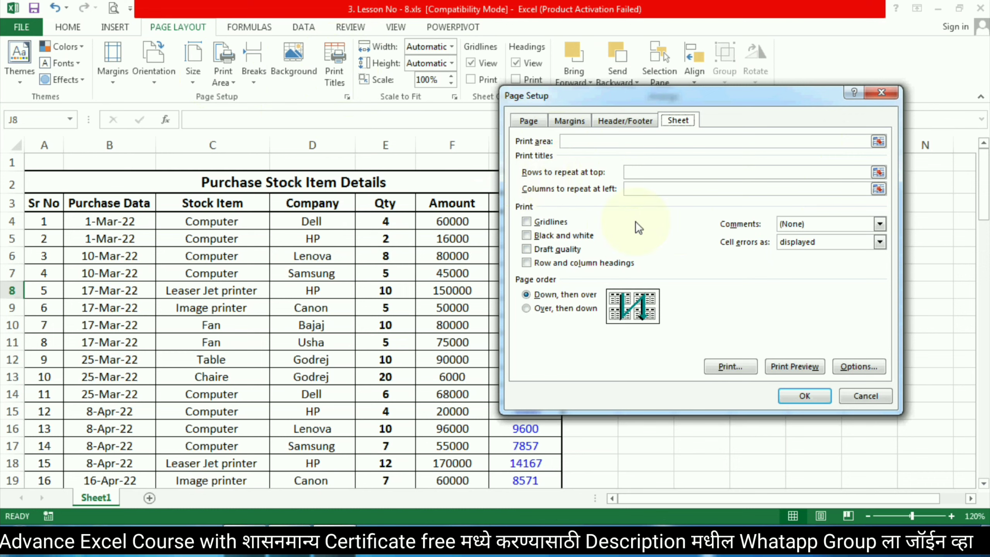
left_click(878, 172)
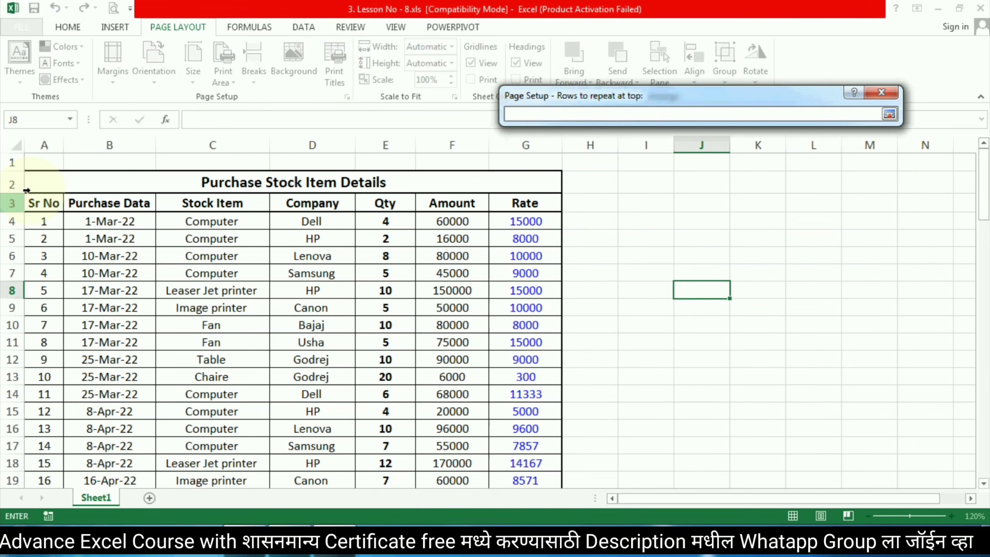
left_click_drag(11, 183, 10, 202)
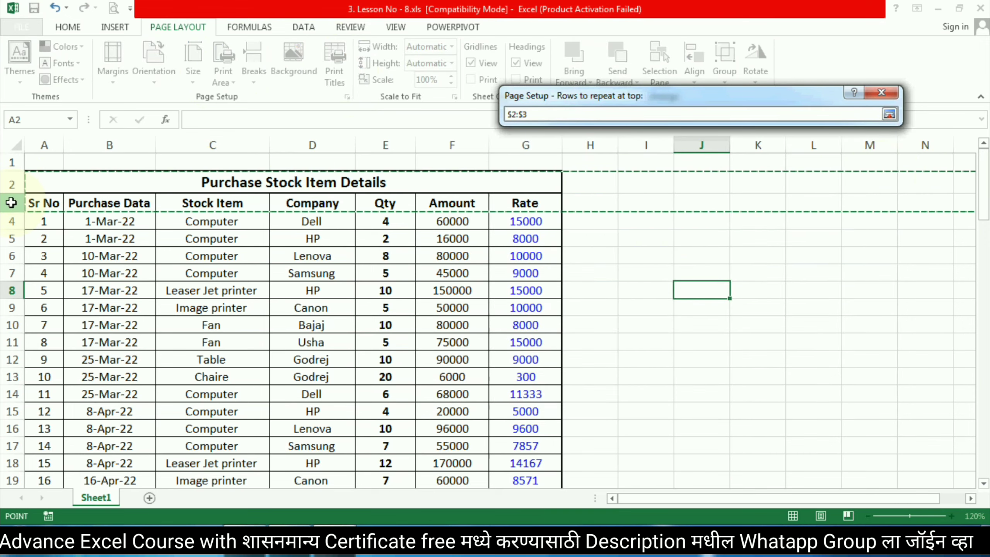
key("Return")
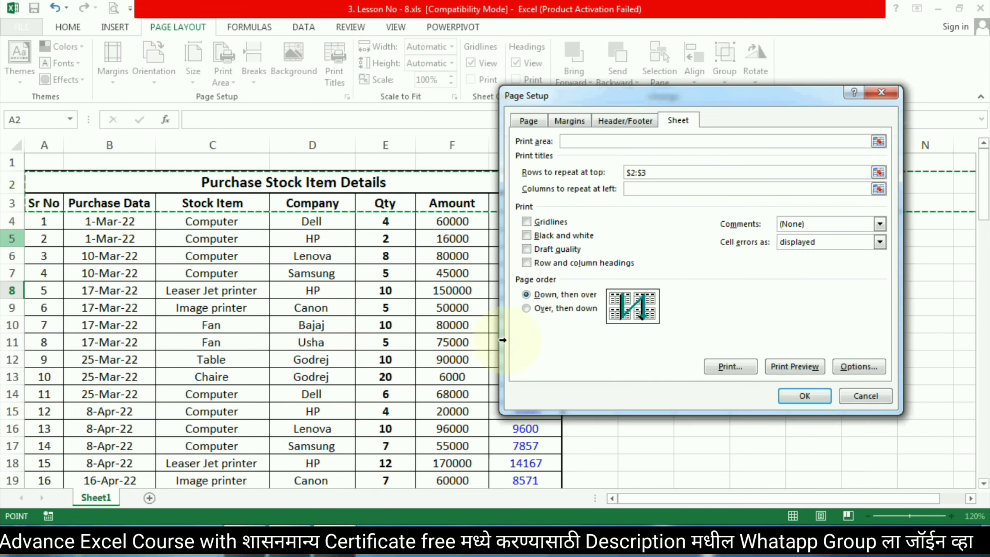
left_click(804, 396)
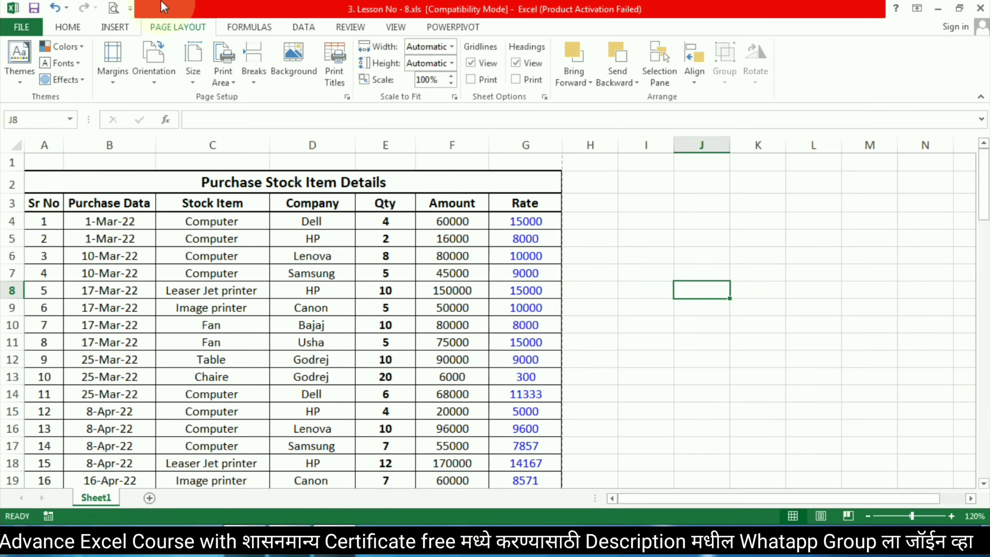
left_click(113, 8)
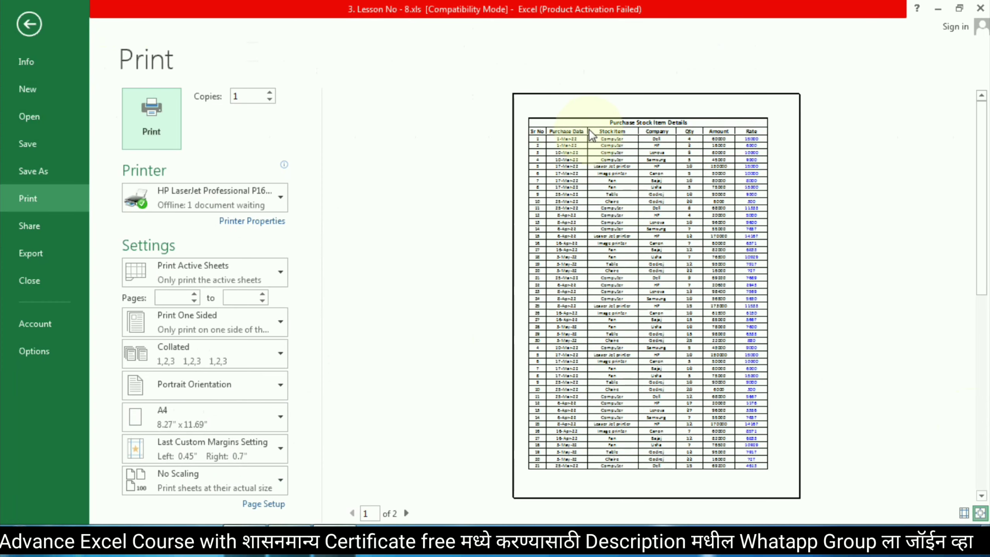
scroll(591, 135, "down", 1)
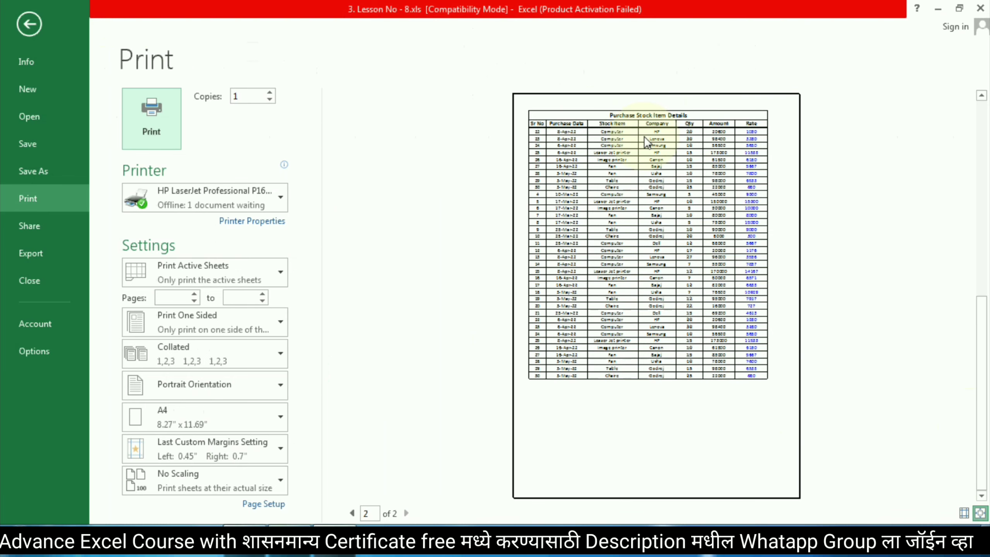
key("Escape")
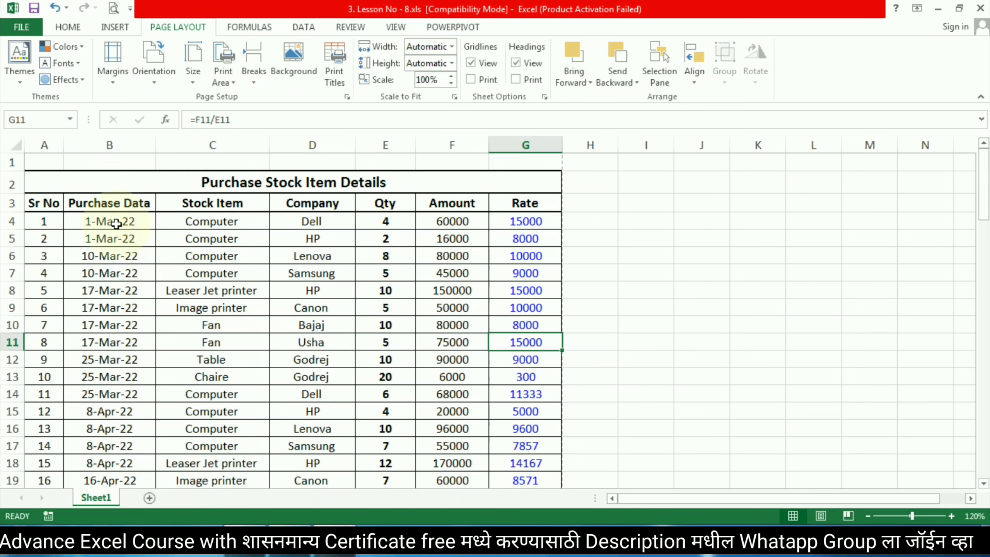
left_click(133, 242)
key("Right")
key("Right")
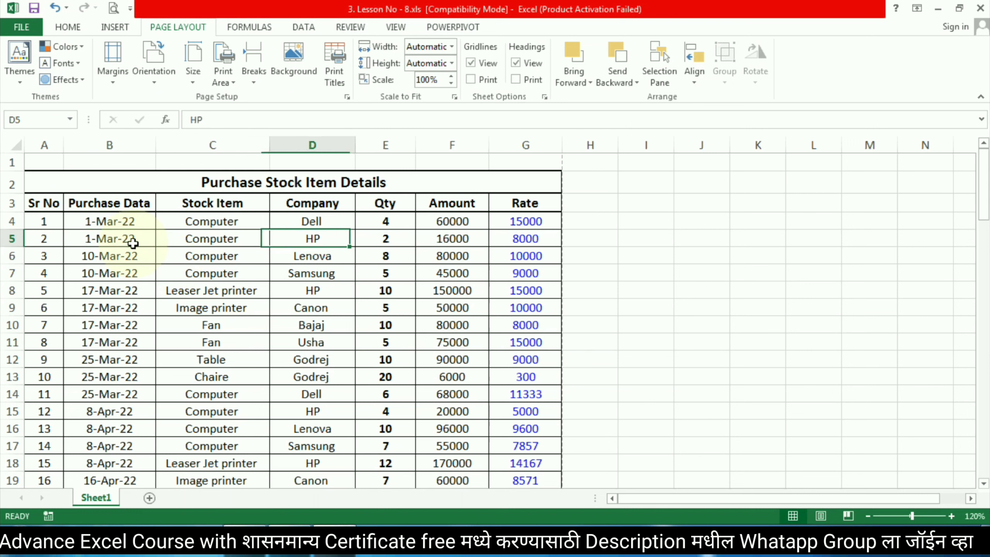
key("Right")
key("Right")
key("Right")
key("Right")
key("Right")
key("Right")
key("Right")
key("Right")
key("Right")
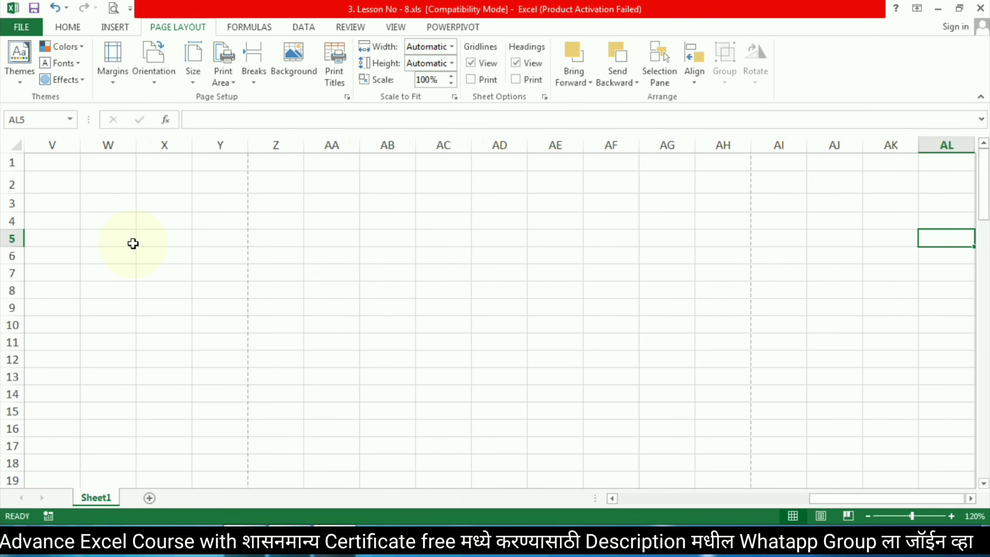
mouse_move(284, 255)
left_mouse_down()
mouse_move(2, 256)
mouse_move(121, 256)
left_mouse_up()
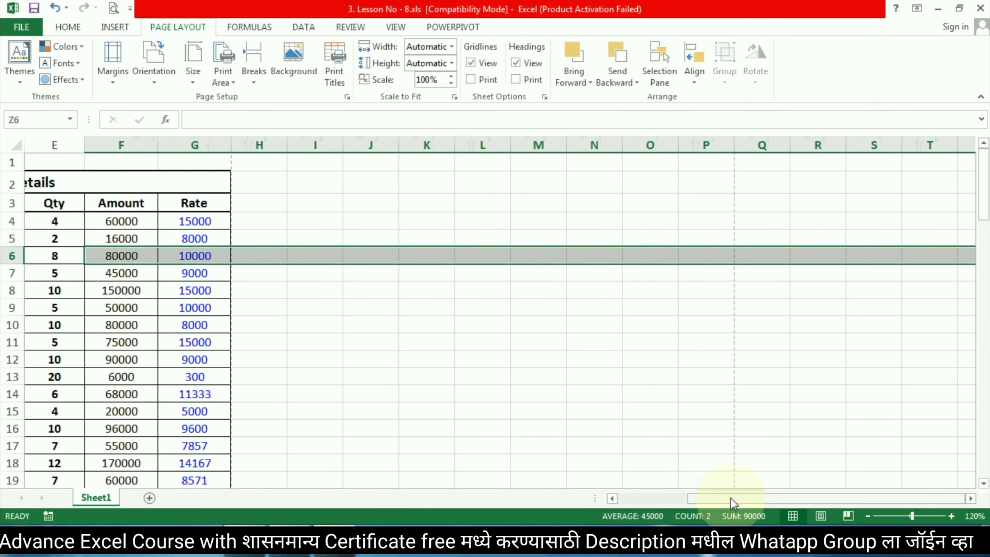
left_click_drag(729, 499, 634, 499)
left_click_drag(44, 150, 104, 149)
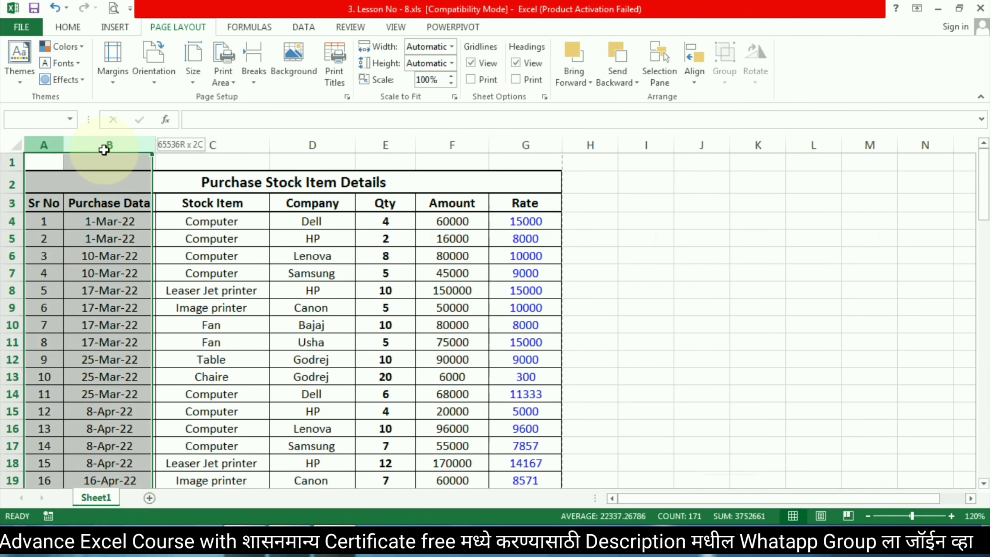
left_click(336, 77)
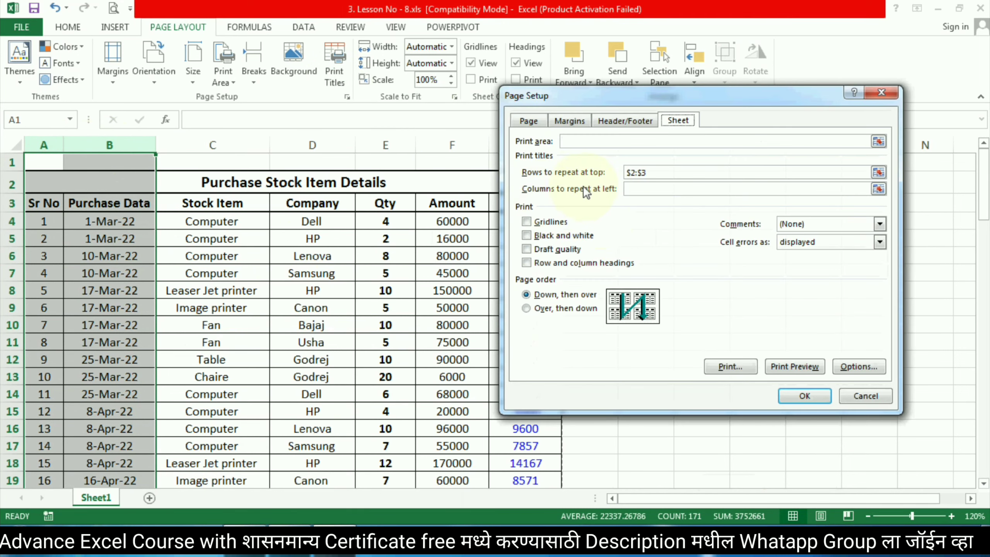
key("Return")
left_click(234, 238)
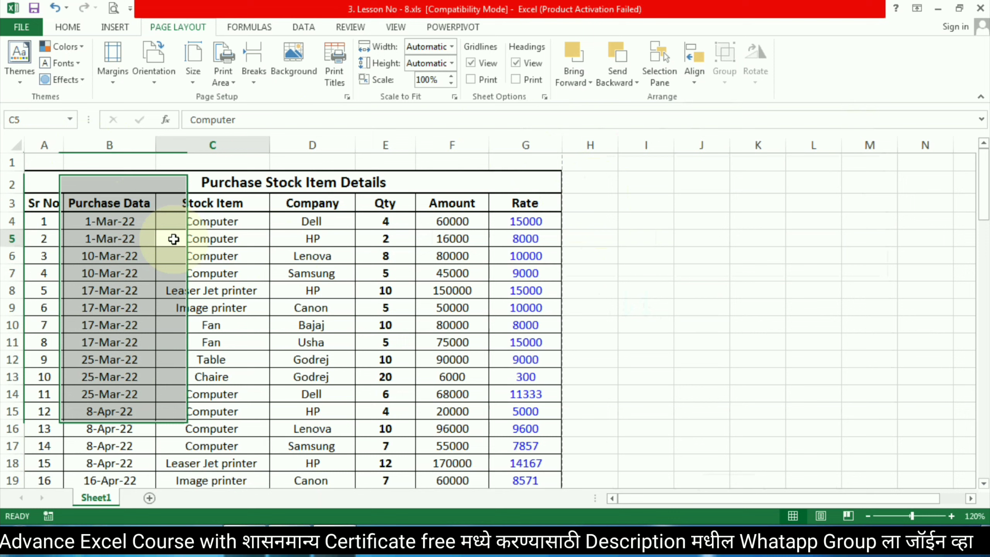
left_click(48, 176)
left_click_drag(37, 158, 42, 221)
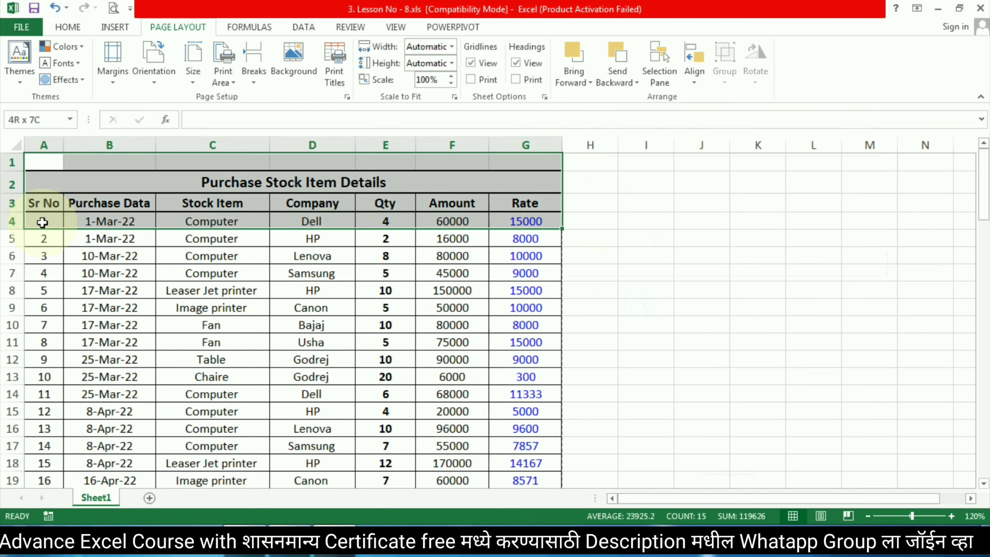
left_click(67, 185)
left_click_drag(52, 162, 62, 238)
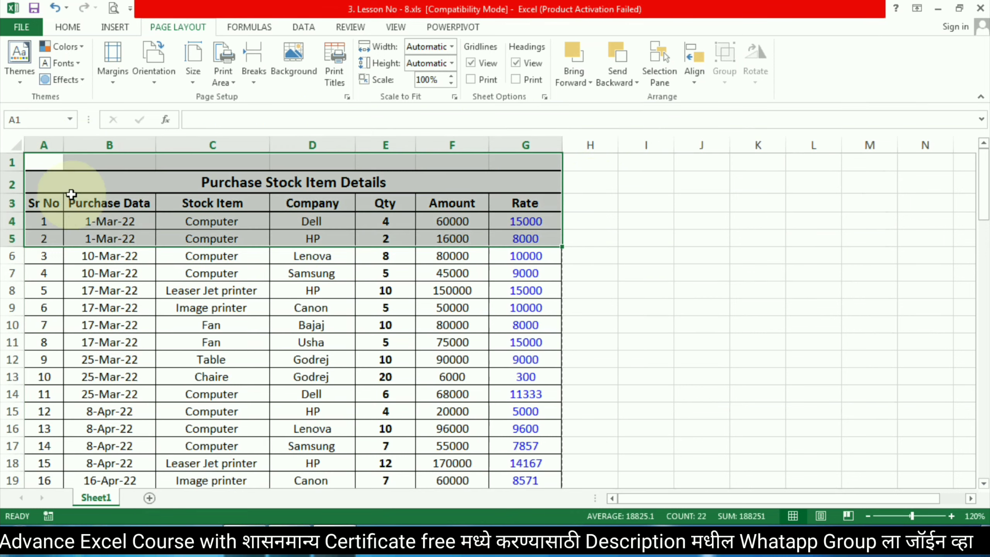
left_click(68, 181)
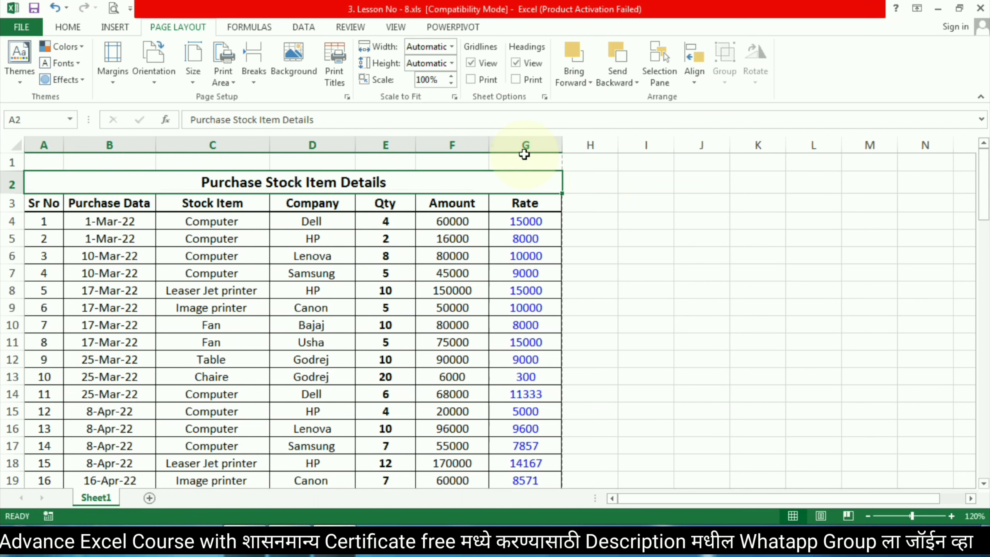
left_click(46, 160)
key("ctrl+a")
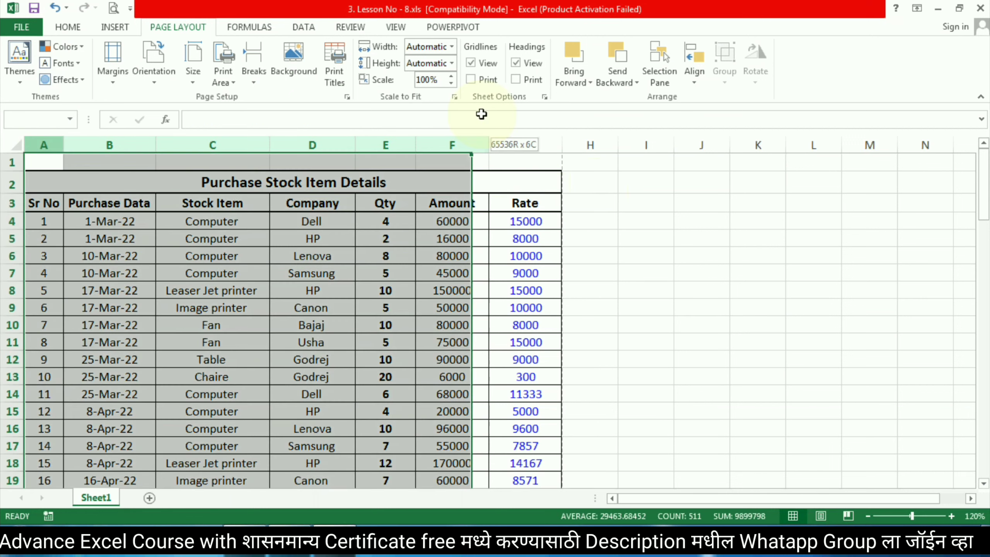
left_click(385, 257)
Set columns $A:$G to repeat on each printed page, then select the merged row 2 title
left_click(332, 69)
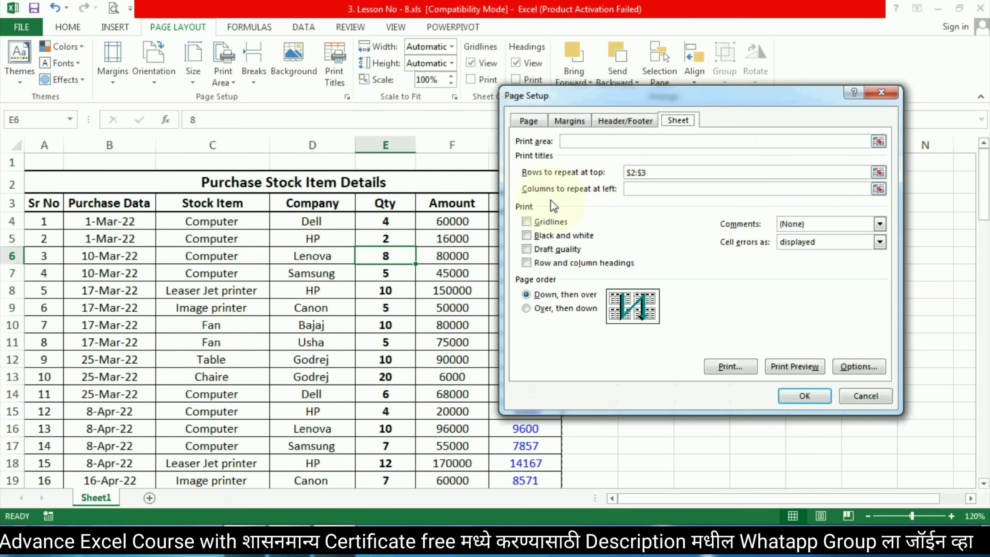
left_click(878, 189)
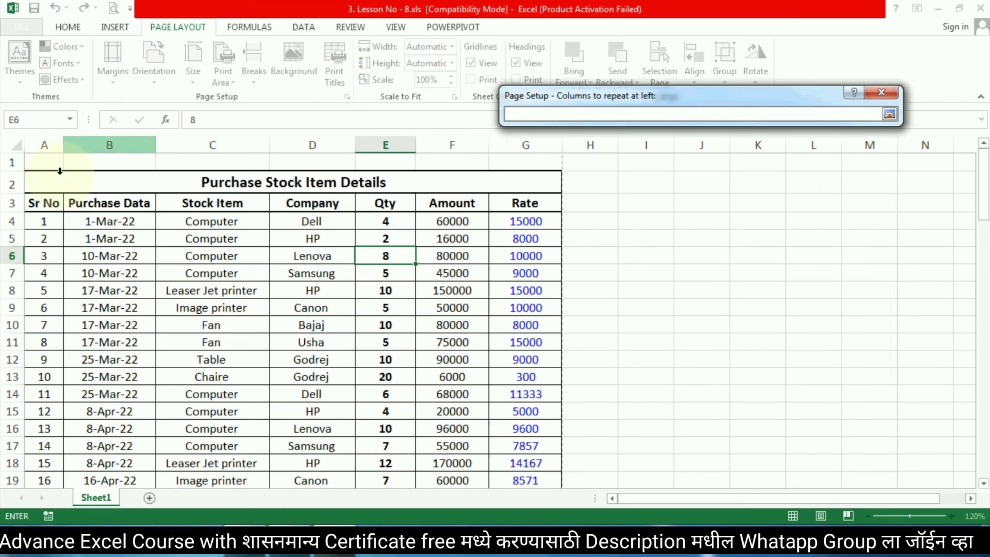
left_click_drag(40, 145, 525, 144)
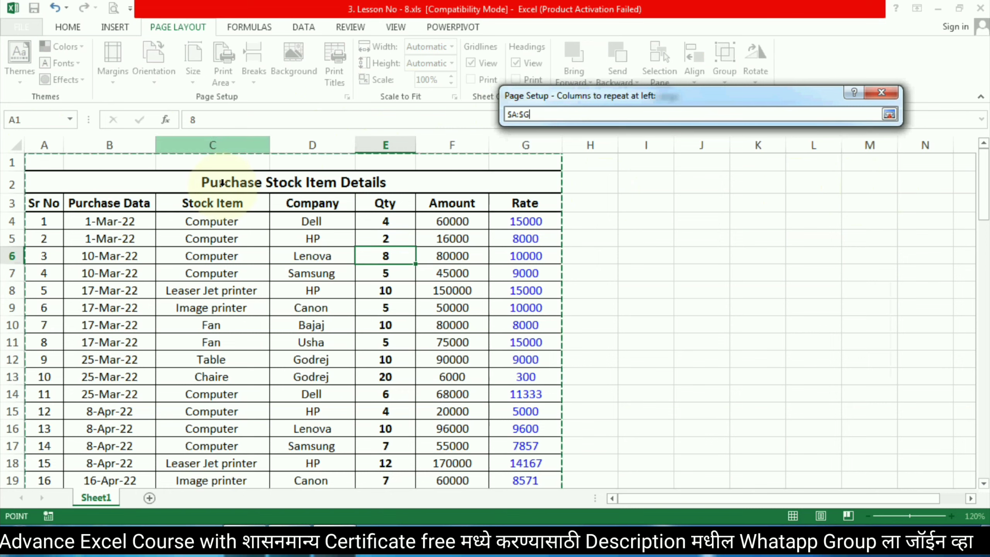
key("Return")
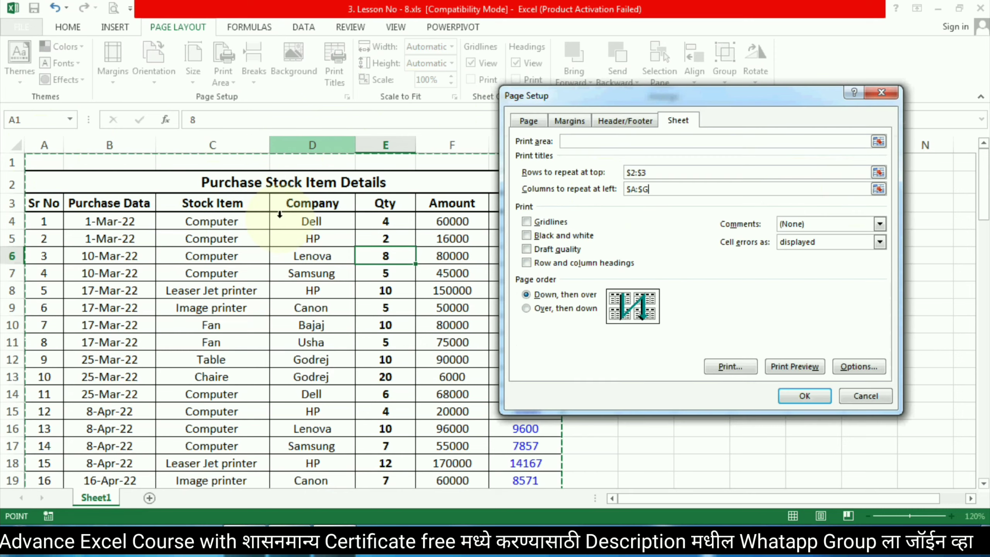
key("Return")
left_click(259, 184)
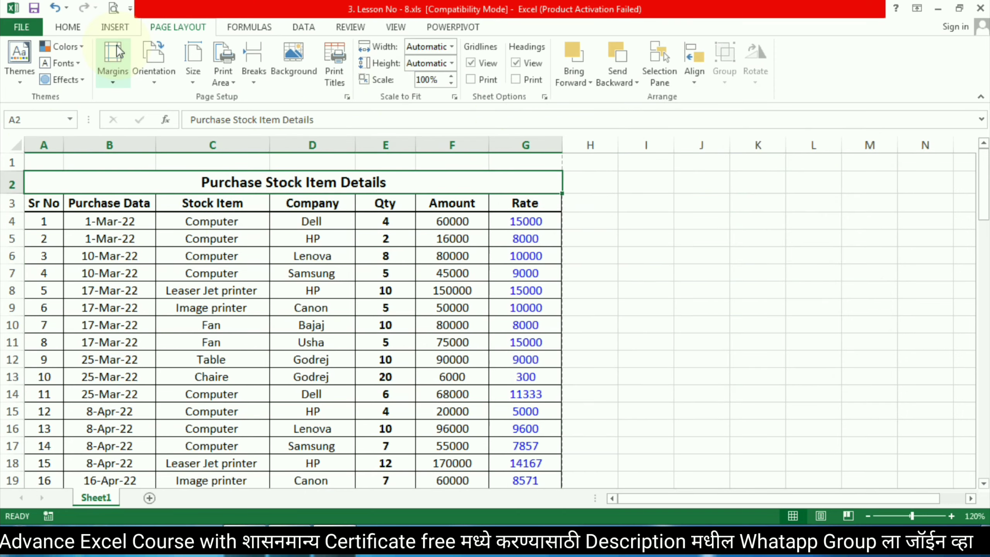
left_click(70, 26)
Unmerge the Purchase Stock Item Details title and move it from A2 into B2
left_click(402, 72)
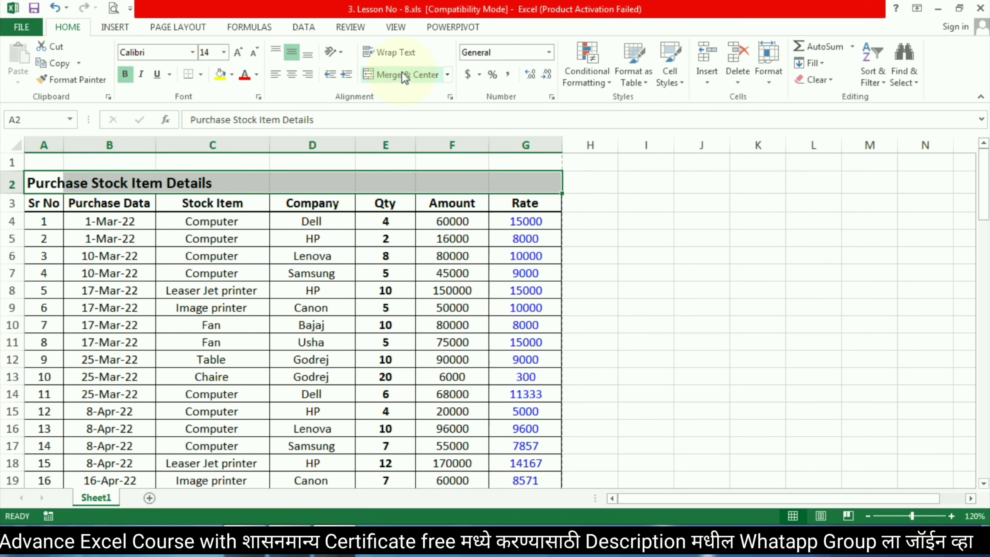
left_click(219, 254)
left_click(53, 180)
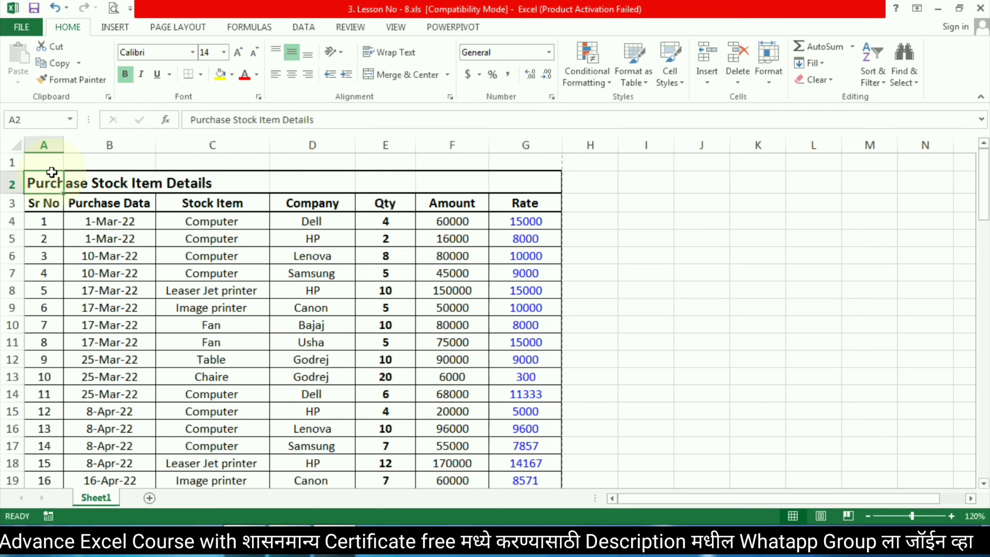
left_click_drag(52, 172, 112, 182)
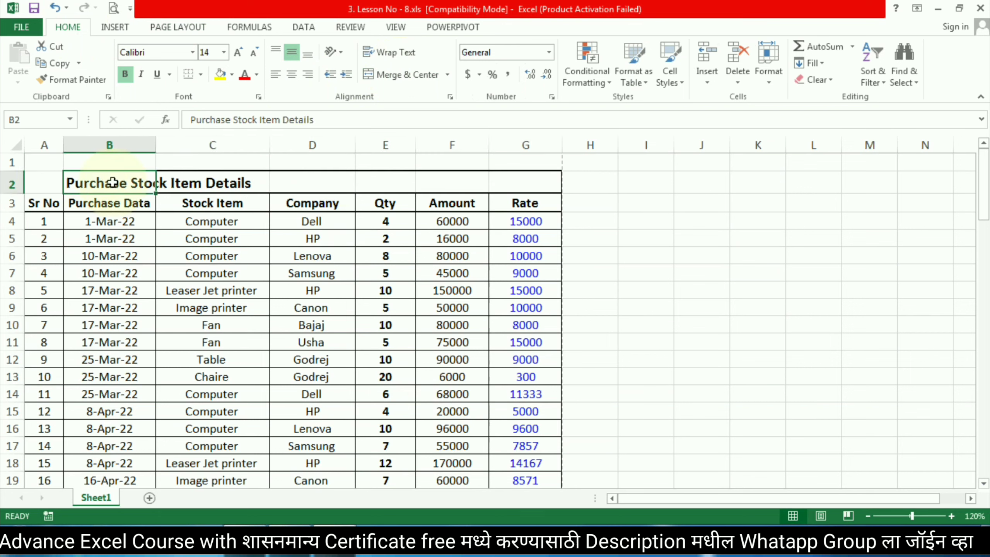
left_click(97, 219)
left_click(78, 182)
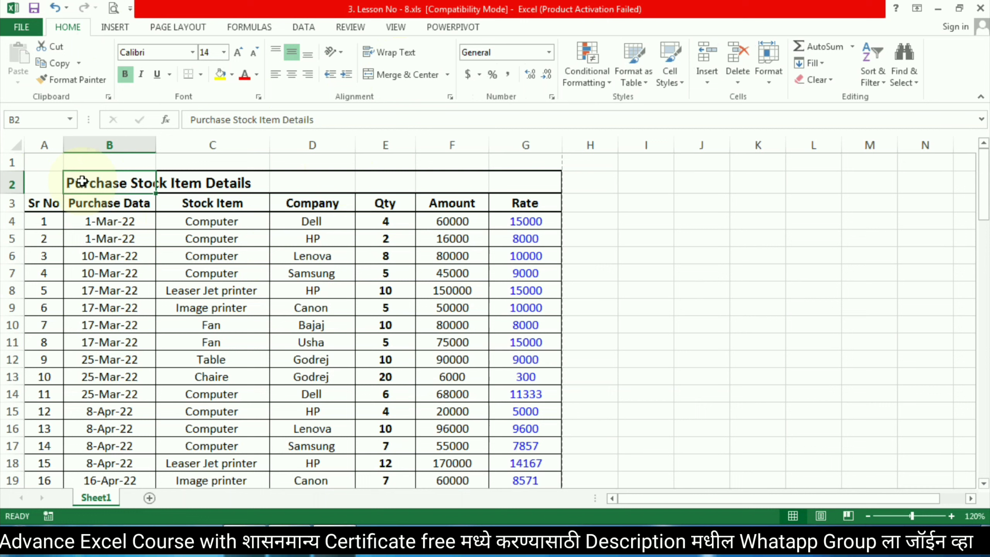
Set column $A:$A to repeat at the left of each printed page and preview the printout
left_click(37, 145)
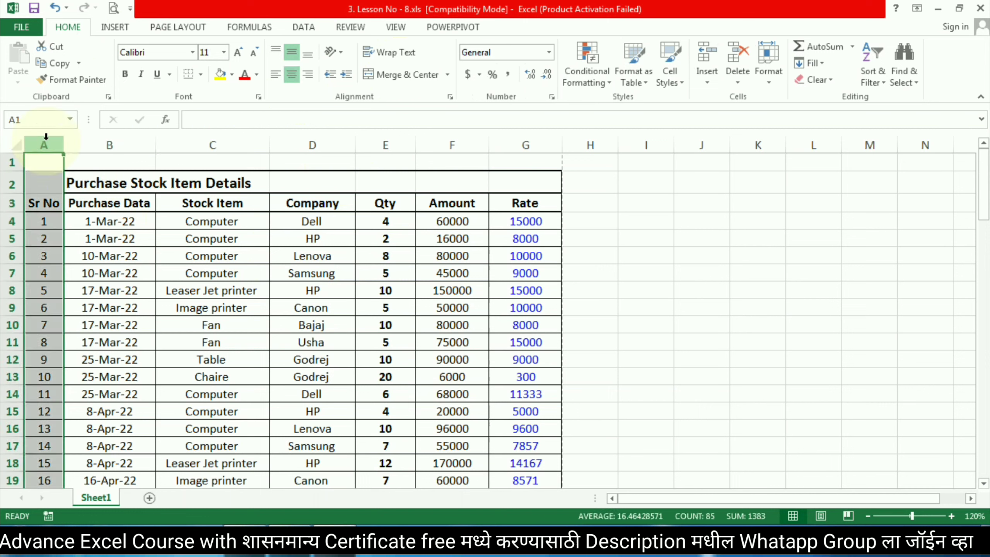
left_click(171, 254)
left_click(201, 29)
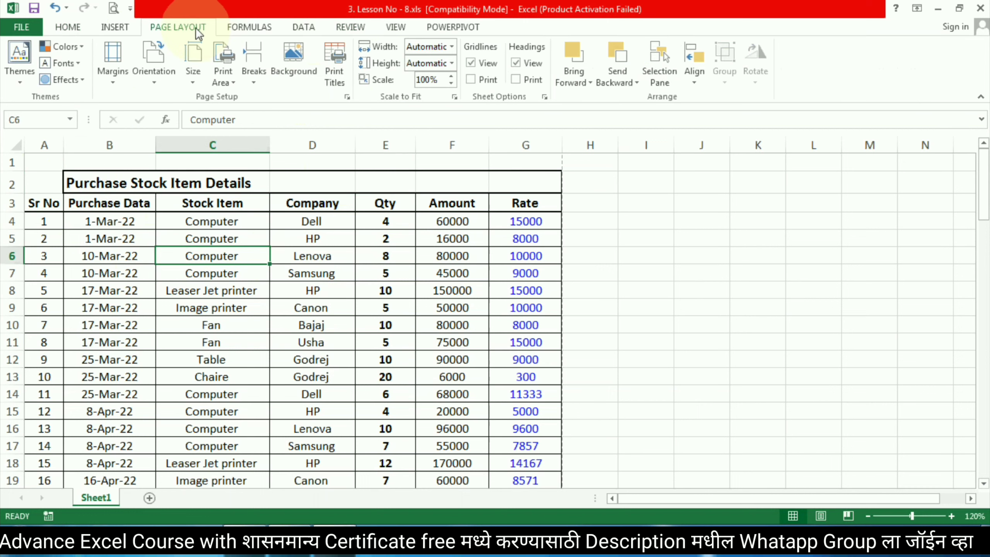
left_click(335, 76)
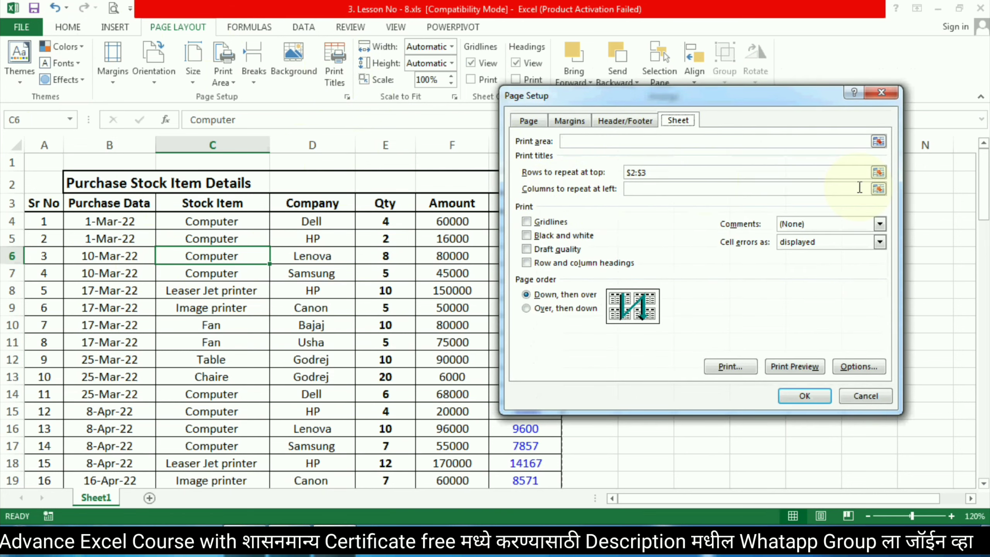
left_click(879, 188)
left_click(34, 140)
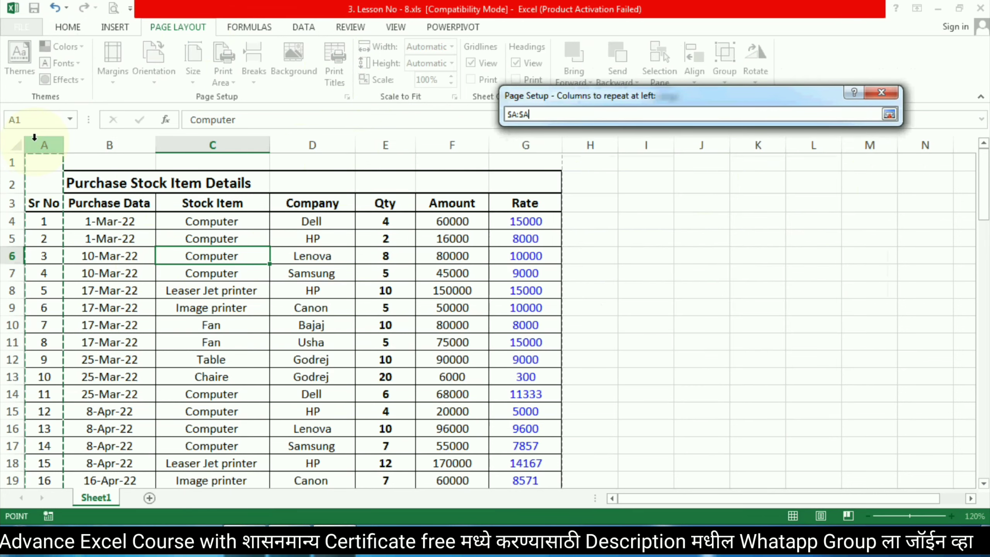
key("Return")
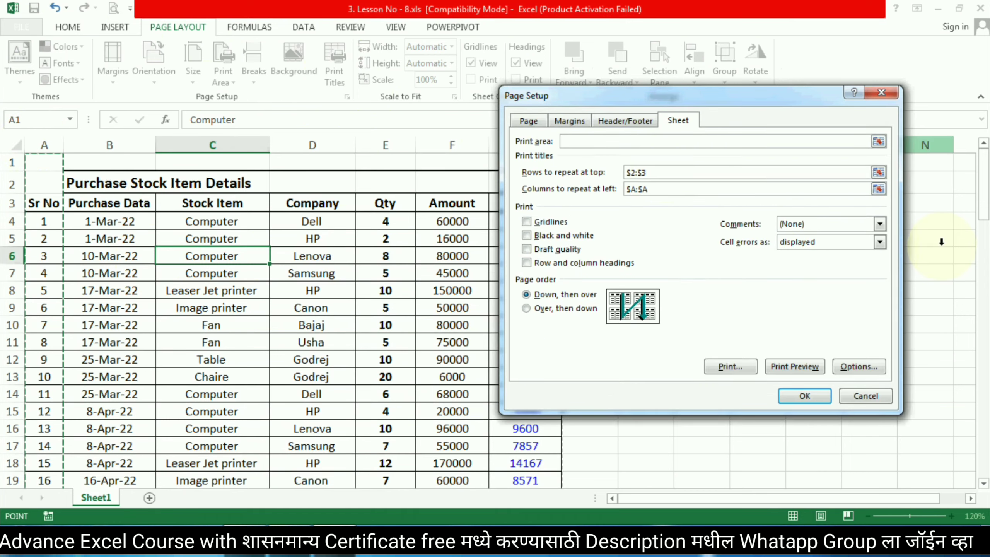
left_click(807, 397)
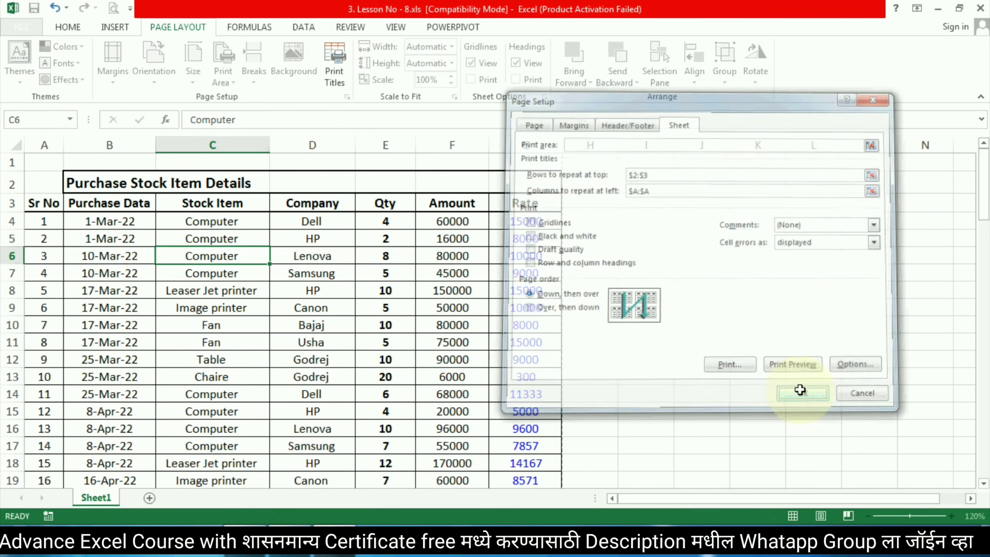
left_click(114, 8)
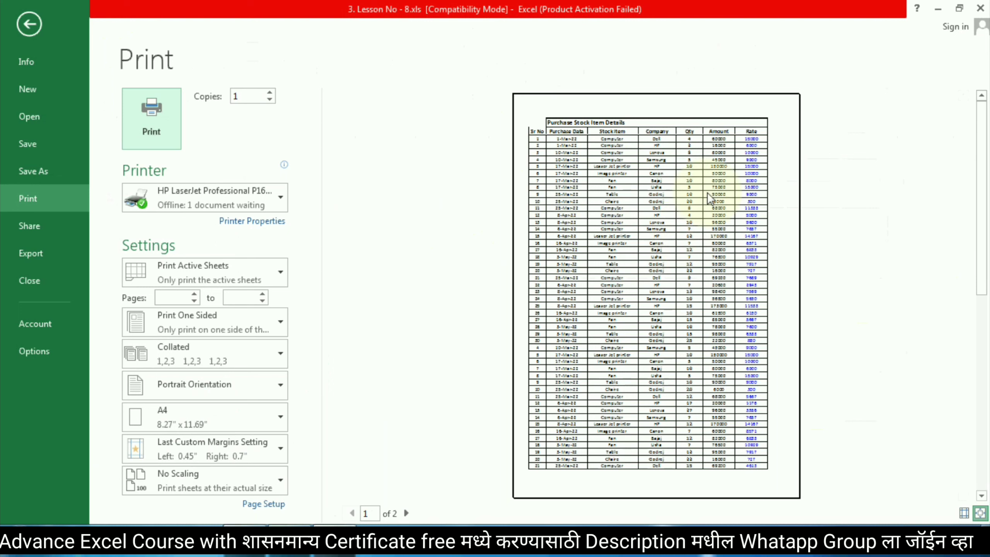
Leave the preview and fill copies of the data C4:G73 into columns to the right
scroll(614, 205, "down", 1)
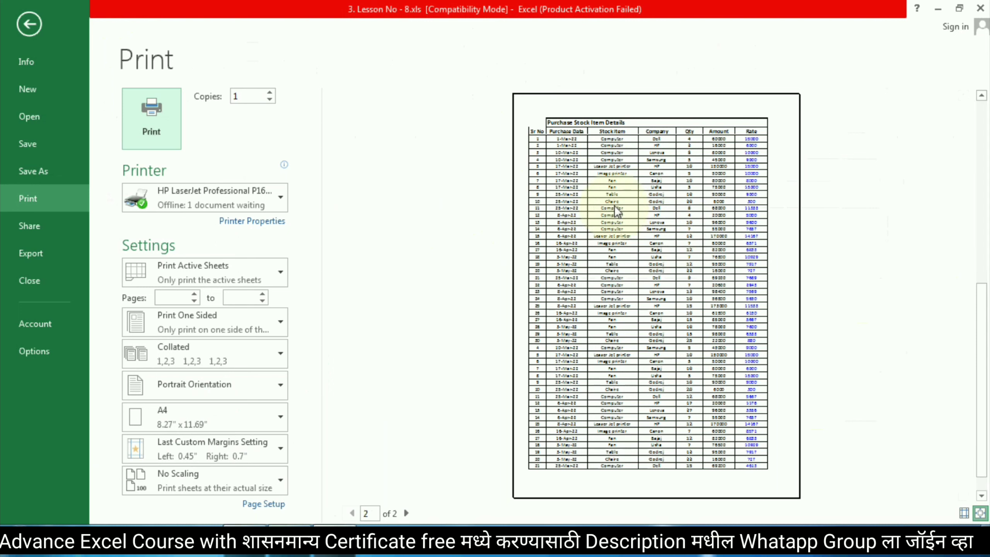
scroll(608, 230, "up", 1)
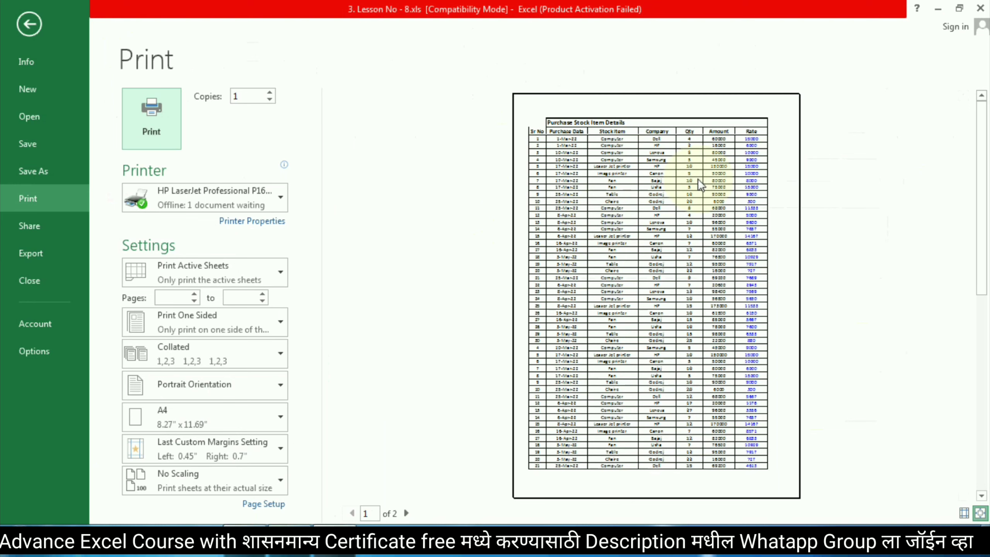
key("Escape")
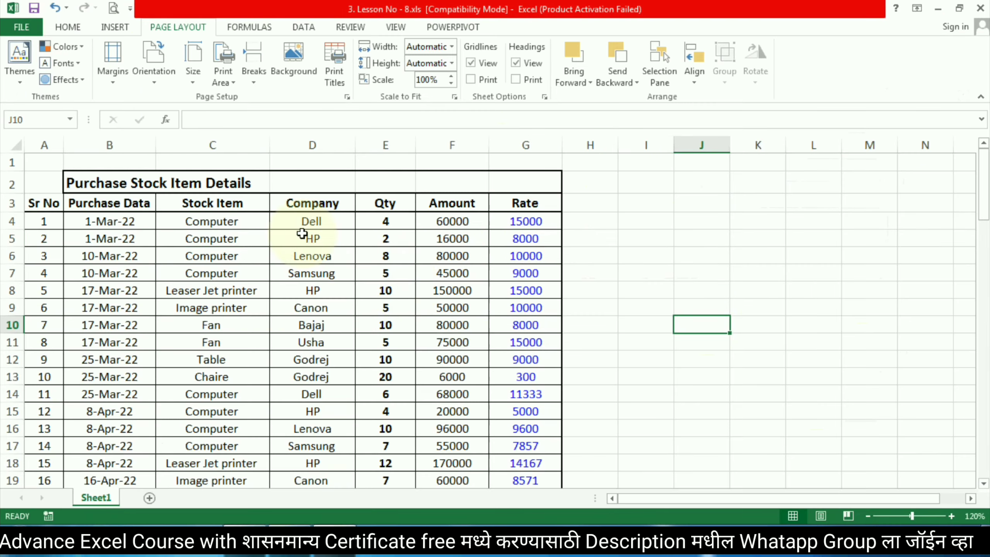
left_click_drag(212, 222, 312, 239)
left_click_drag(410, 318, 526, 520)
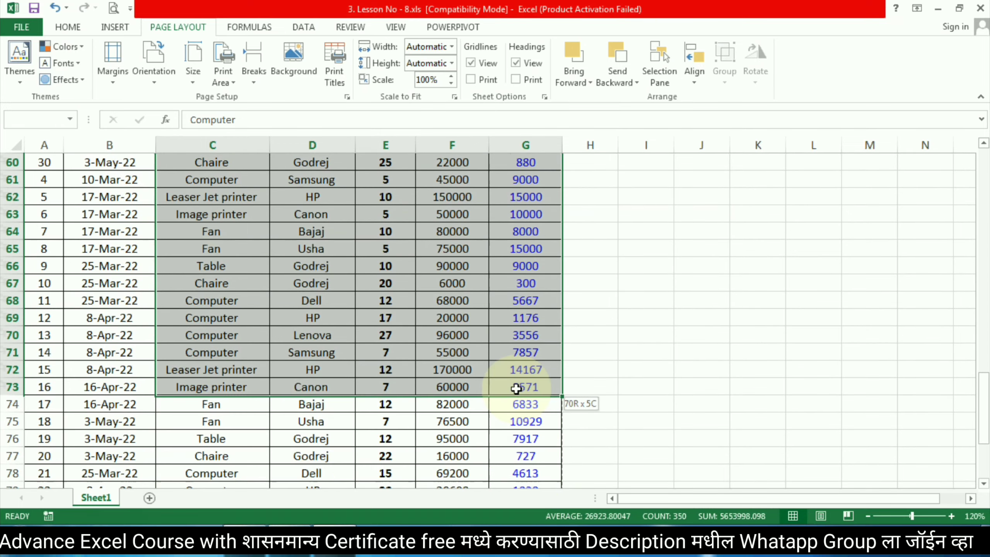
mouse_move(527, 520)
left_mouse_down()
mouse_move(553, 396)
mouse_move(800, 408)
left_mouse_up()
left_click(723, 438)
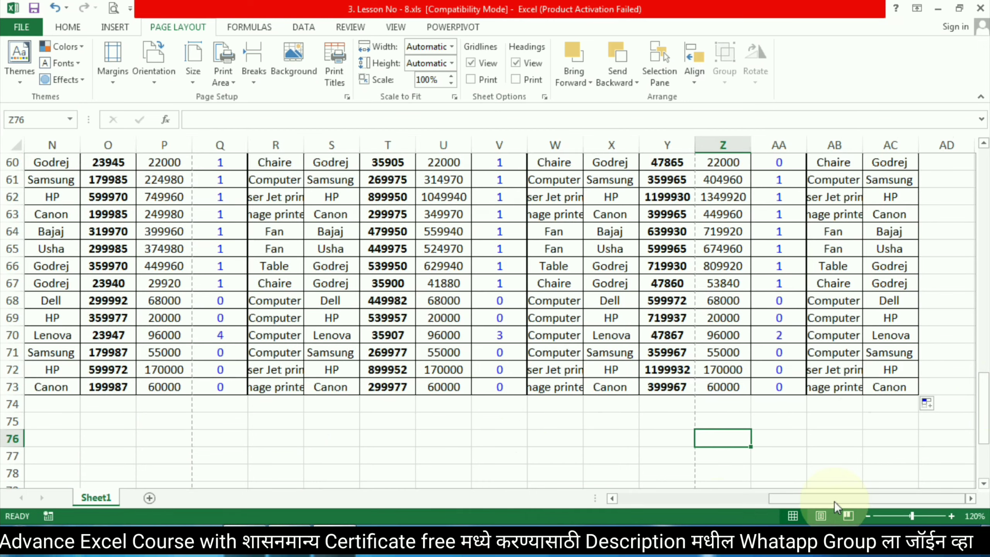
left_click_drag(833, 502, 389, 509)
scroll(390, 312, "up", 4)
scroll(415, 283, "up", 4)
scroll(415, 283, "up", 7)
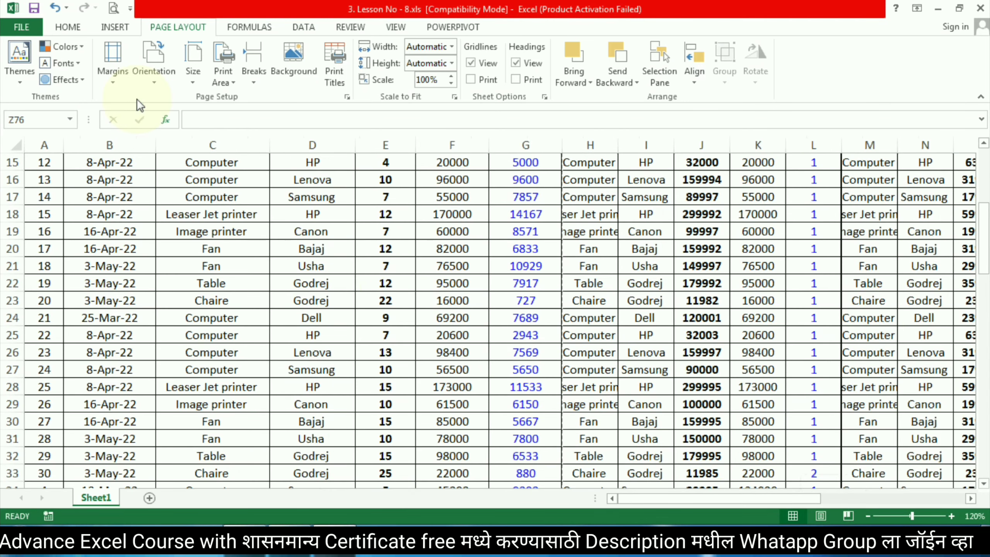
Page through the 8-page print preview, checking that Sr No repeats on every page
left_click(113, 8)
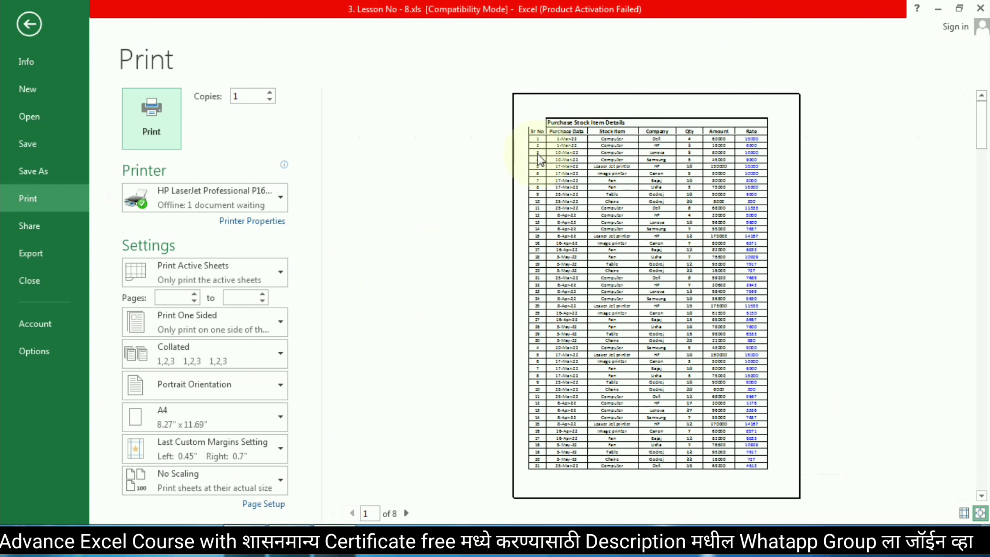
scroll(536, 153, "down", 1)
scroll(565, 158, "down", 1)
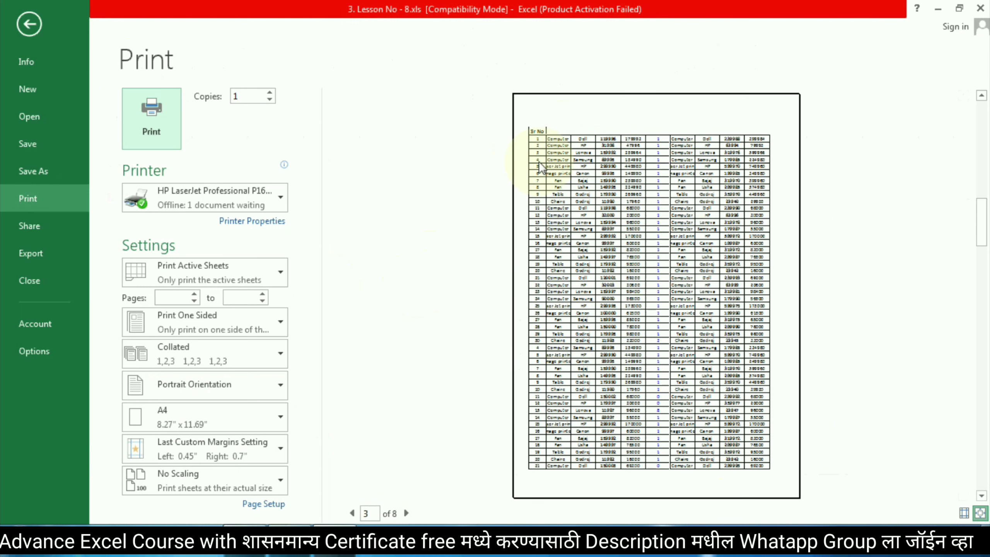
scroll(538, 161, "down", 1)
scroll(547, 144, "down", 1)
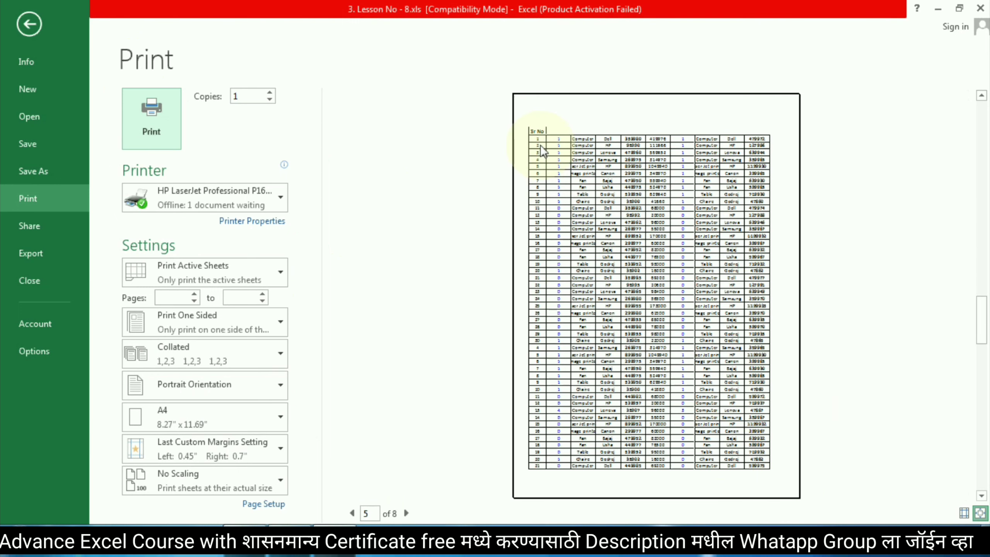
scroll(546, 148, "down", 1)
scroll(561, 167, "down", 2)
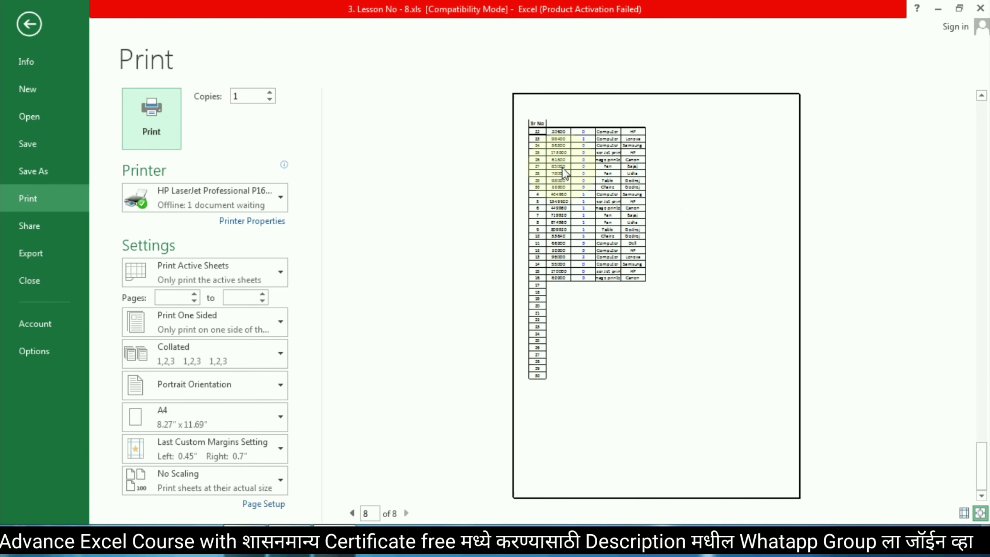
key("Escape")
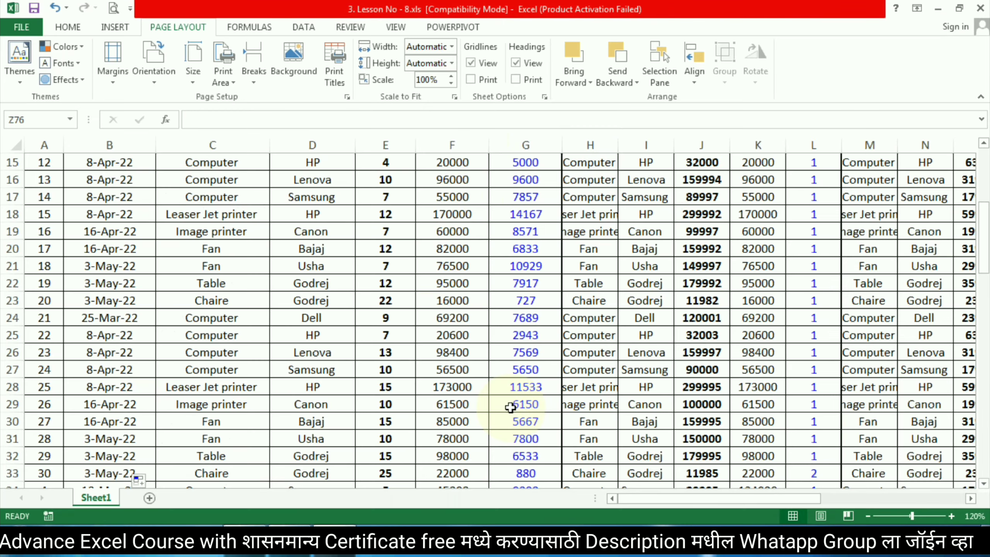
Clear the extra columns and recentre the title over columns A–G
scroll(509, 447, "up", 4)
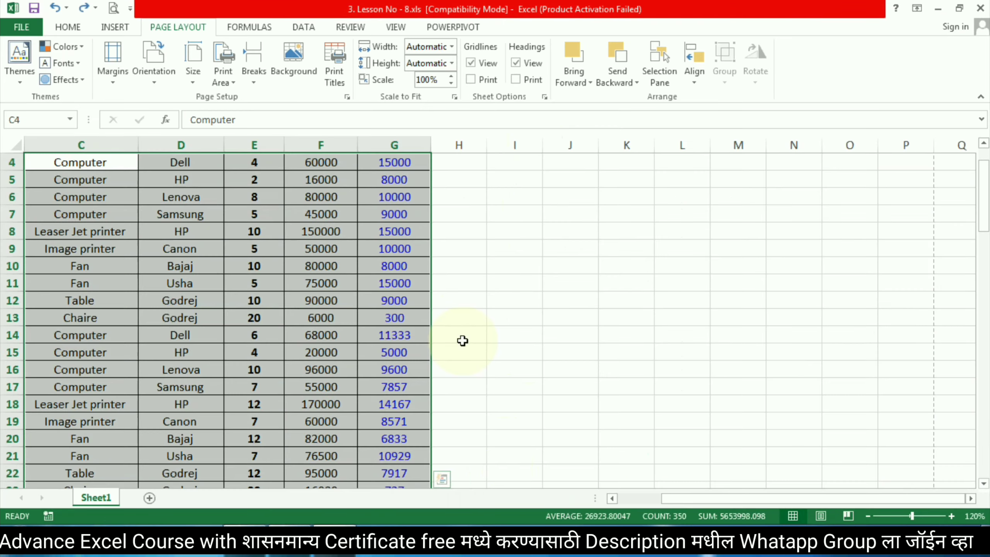
left_click_drag(702, 269, 103, 270)
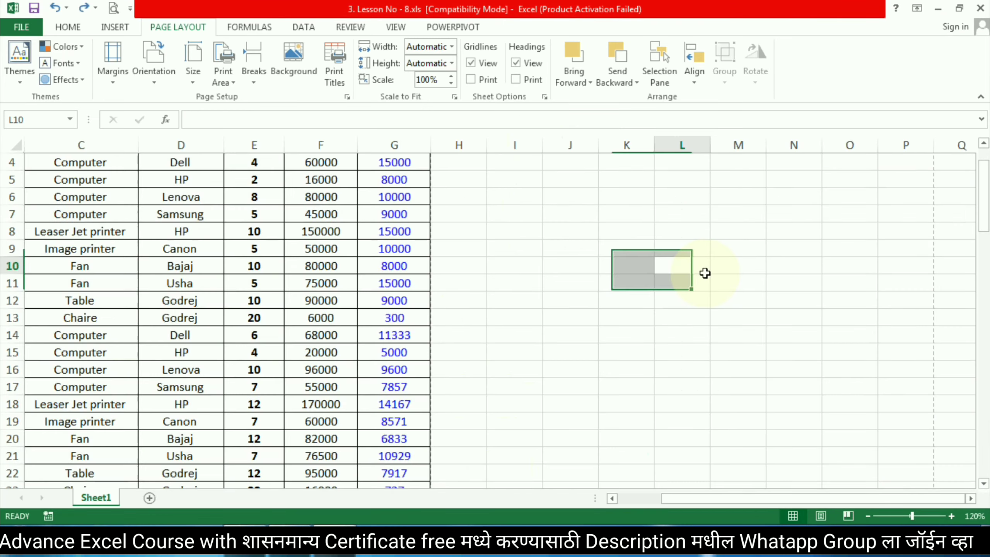
left_click(211, 231)
scroll(315, 219, "up", 1)
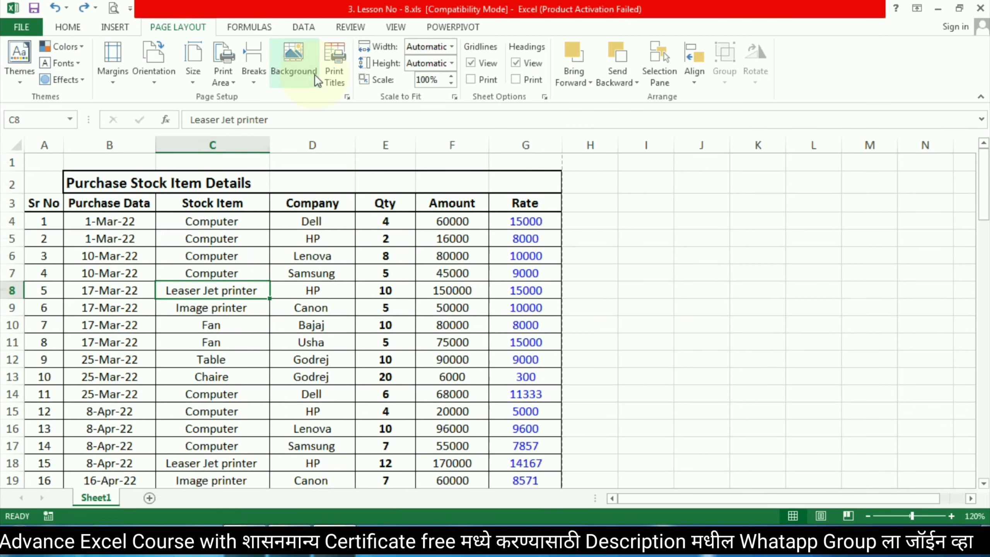
Check the Scale to Fit width and height options, then lower the print scale to 75%
left_click(337, 78)
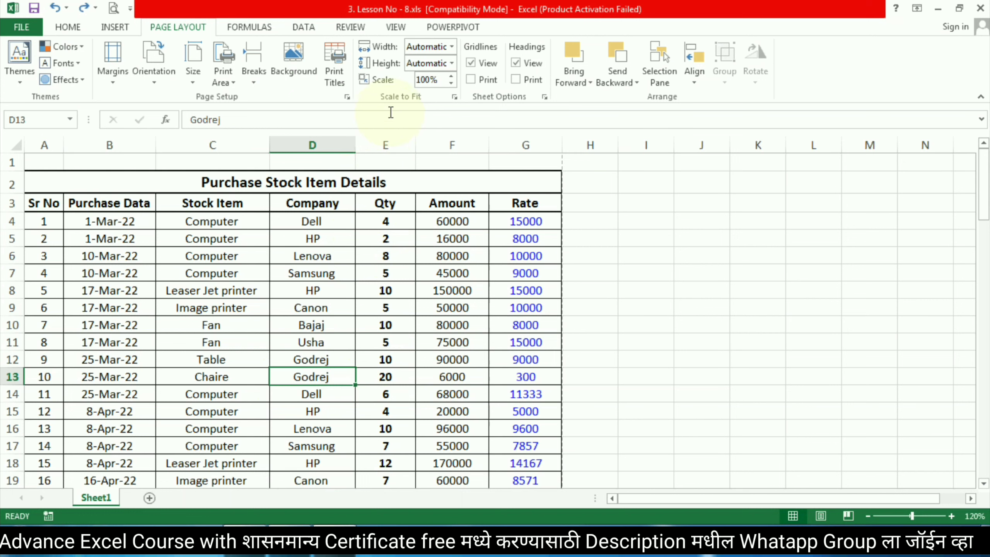
left_click_drag(758, 342, 43, 359)
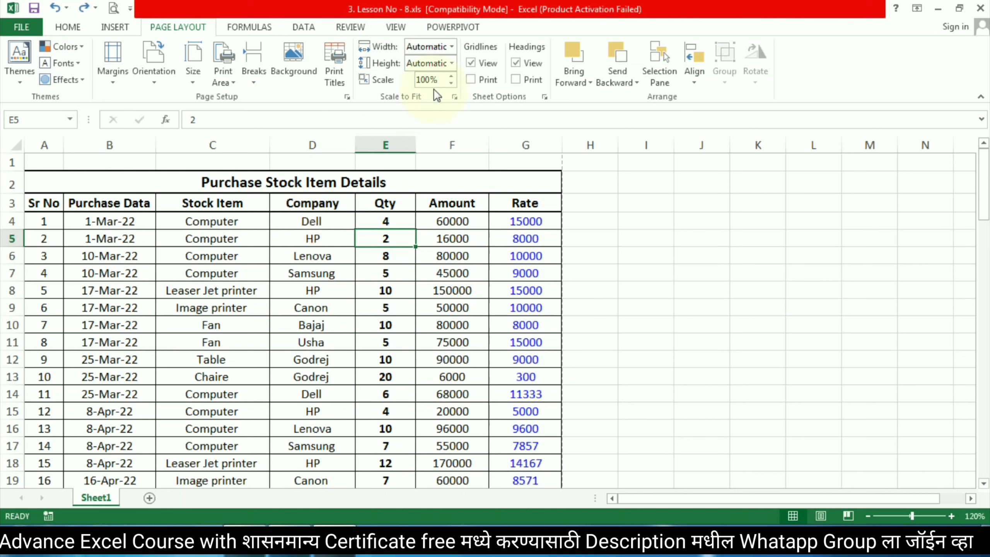
left_click(452, 46)
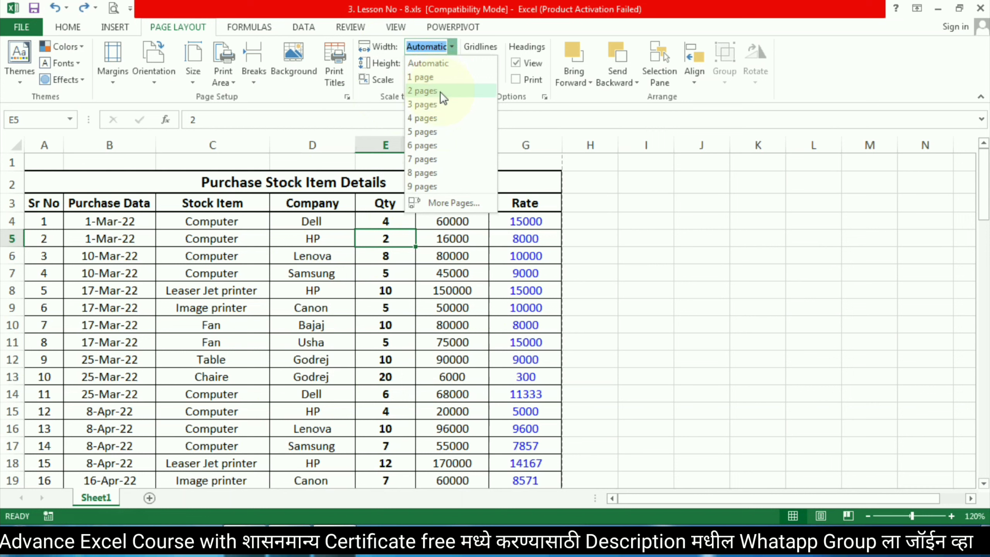
left_click(452, 65)
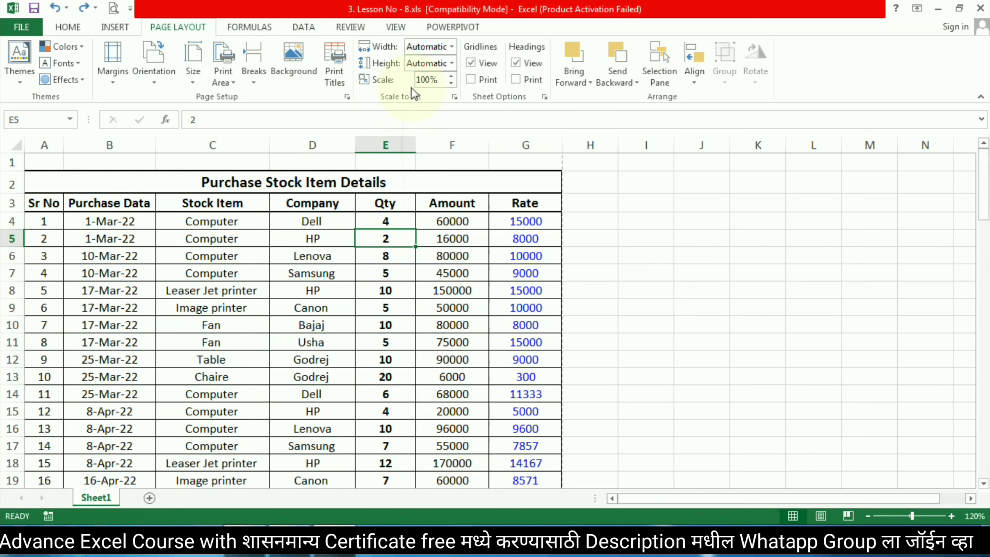
left_click(453, 63)
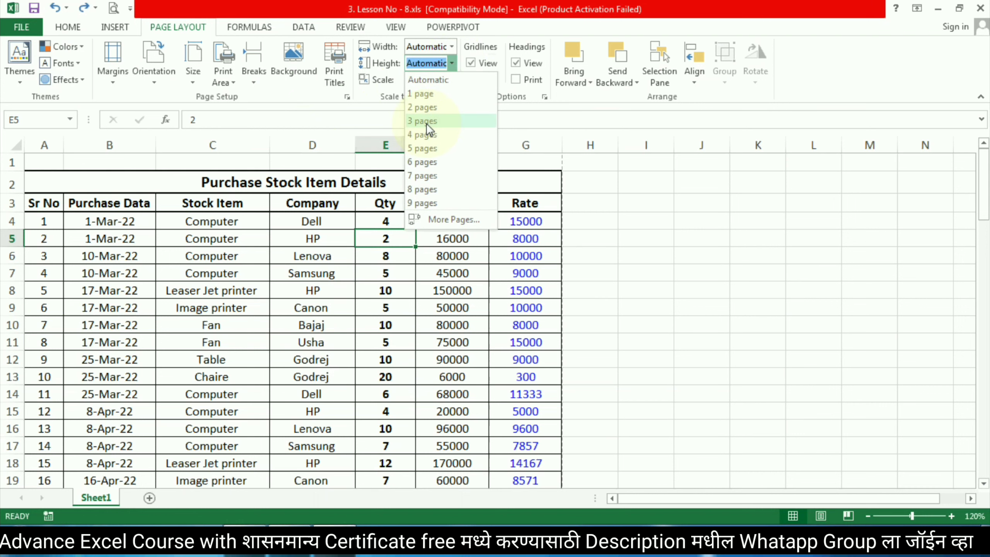
left_click(273, 119)
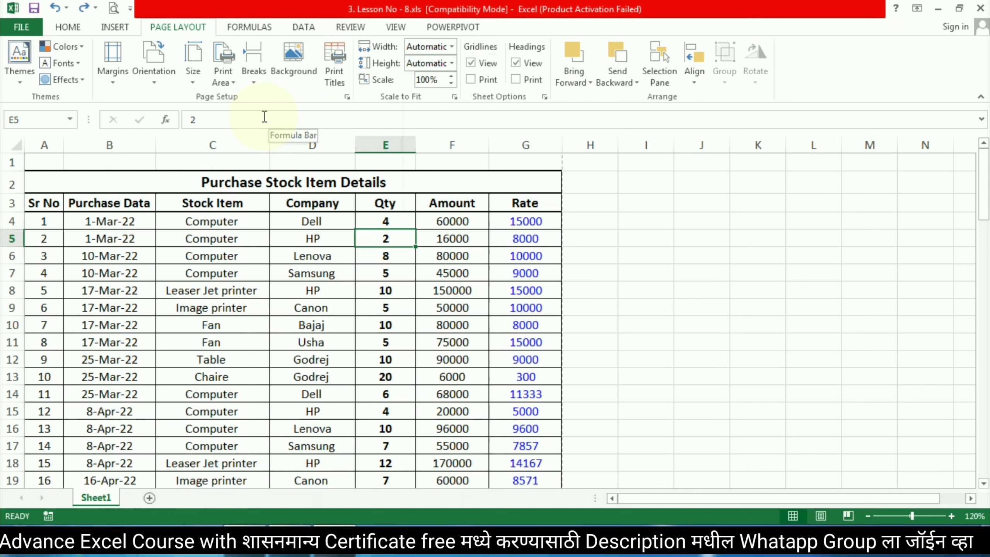
left_click(450, 82)
left_click(451, 82)
left_click(451, 83)
left_click(451, 83)
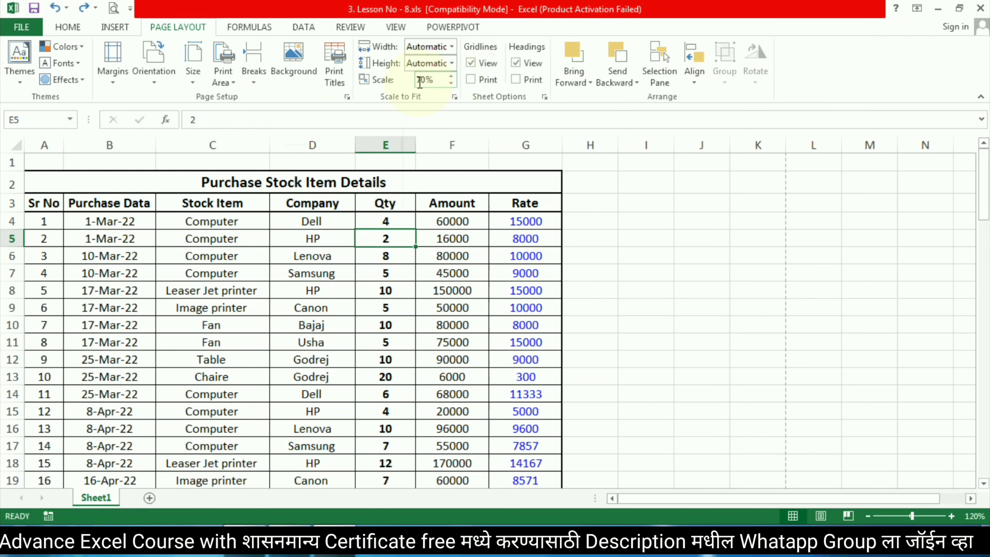
left_click(451, 83)
left_click(451, 83)
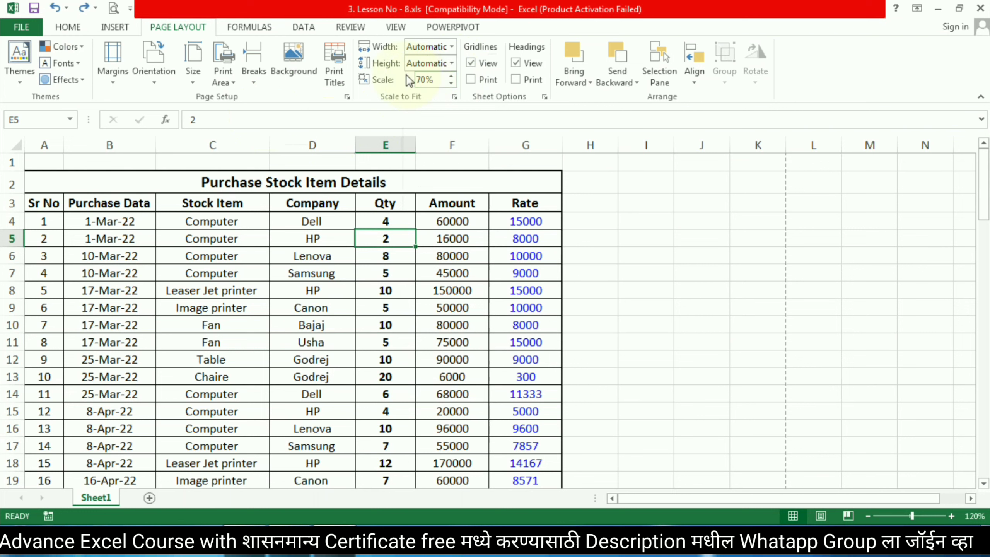
left_click(451, 76)
left_click(451, 76)
left_click(452, 76)
left_click(452, 77)
left_click(452, 76)
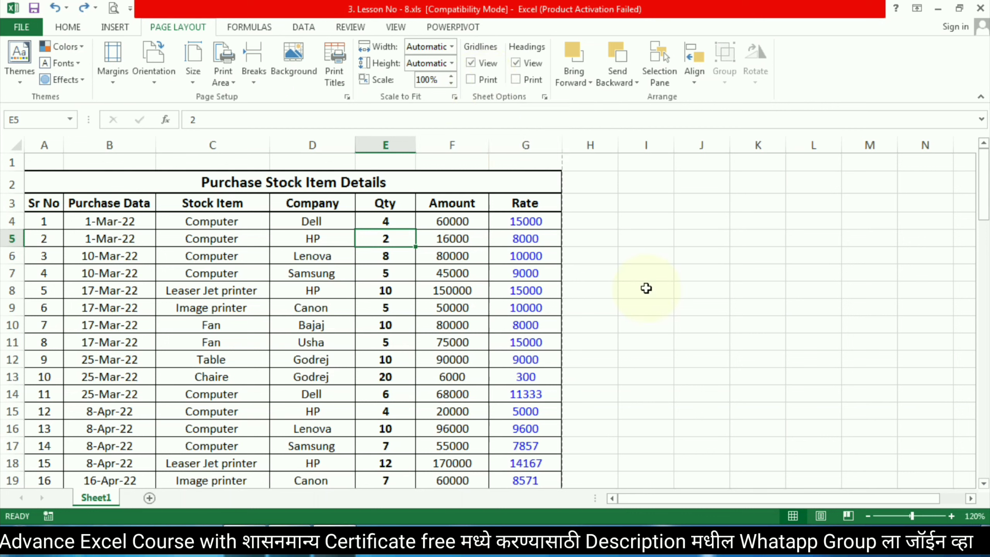
Select ranges around the table, including data B5:E13, then deselect at empty cell J8
left_click(701, 238)
left_click_drag(756, 202, 931, 383)
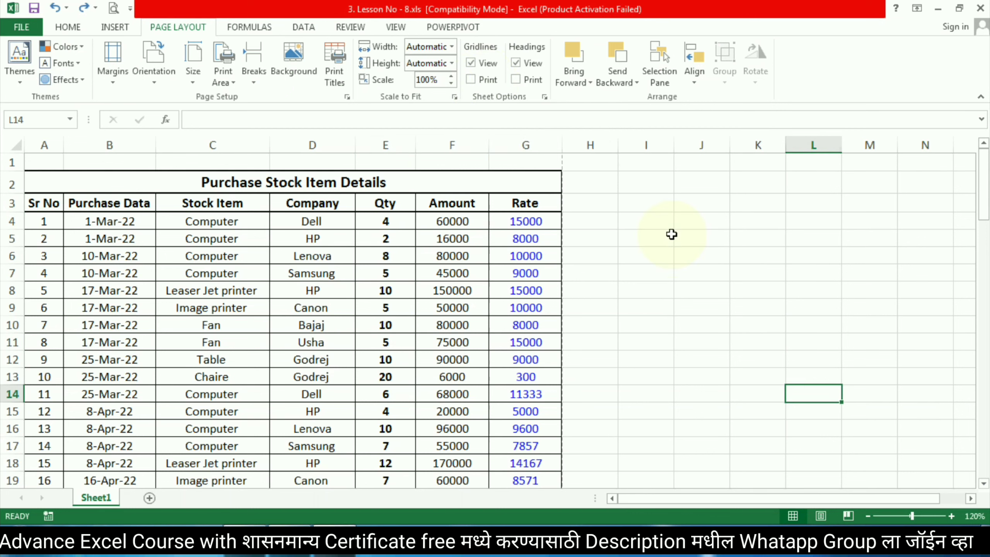
left_click_drag(672, 232, 892, 385)
left_click(829, 325)
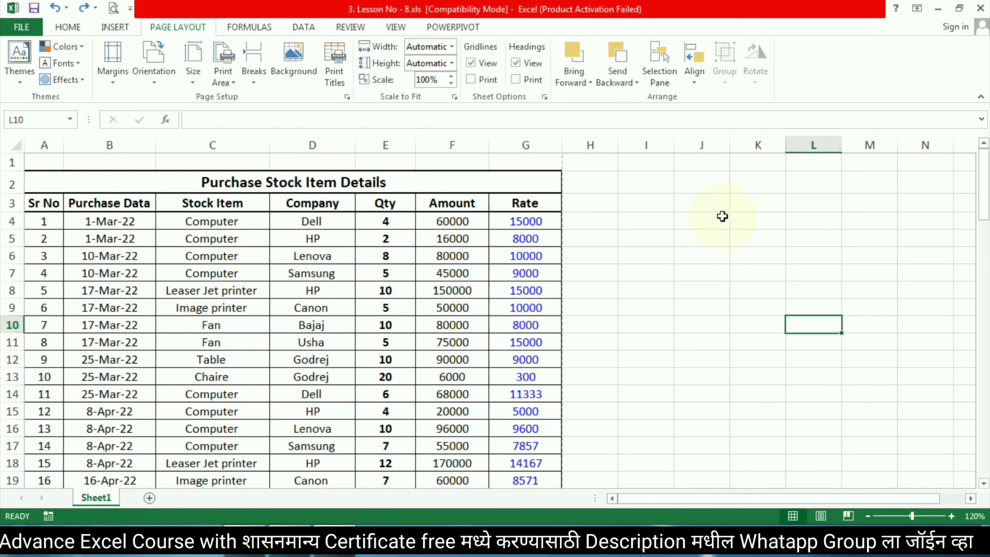
left_click_drag(717, 221, 758, 222)
left_click_drag(110, 238, 386, 377)
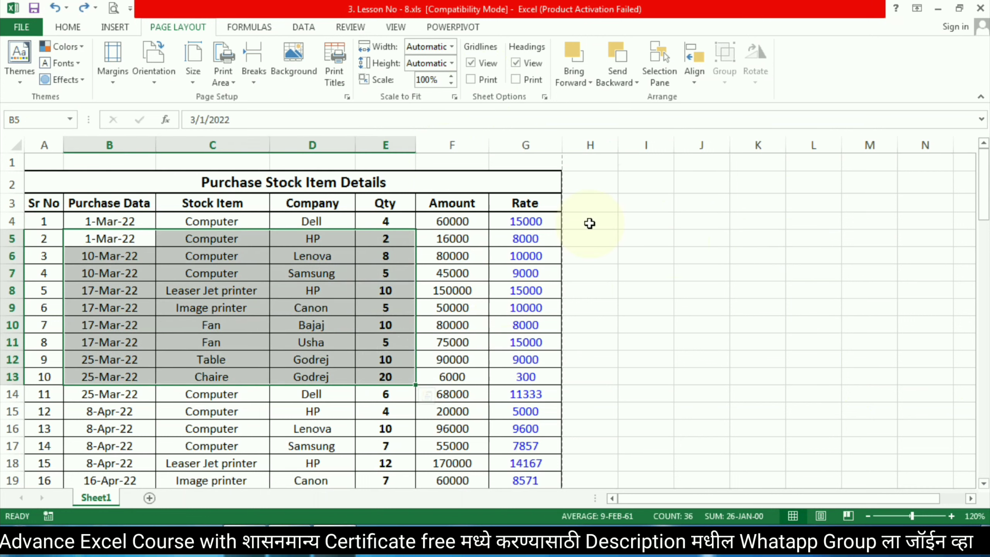
left_click(677, 292)
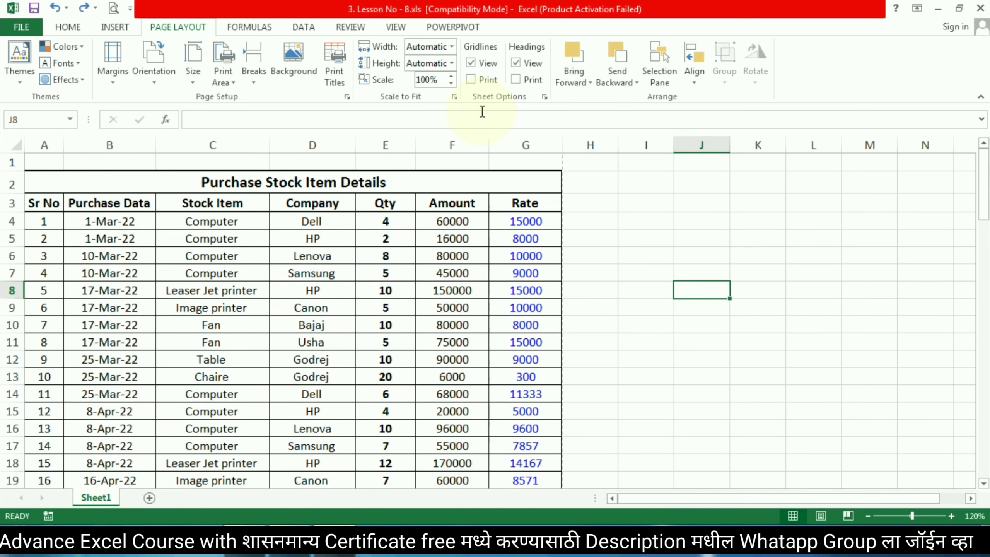
Keep gridlines visible, turn on Gridlines Print, and preview the page
left_click(470, 63)
left_click(472, 63)
left_click(472, 63)
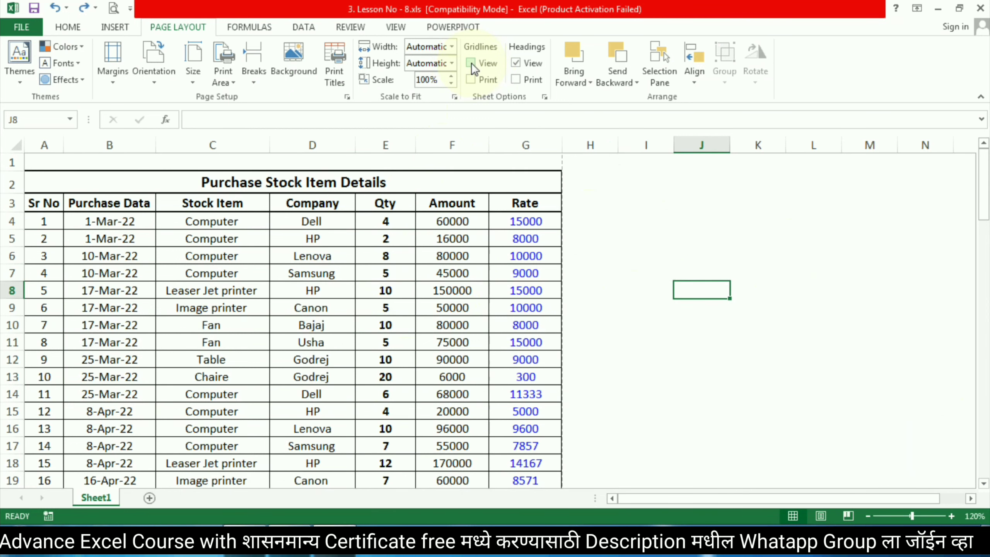
left_click(472, 63)
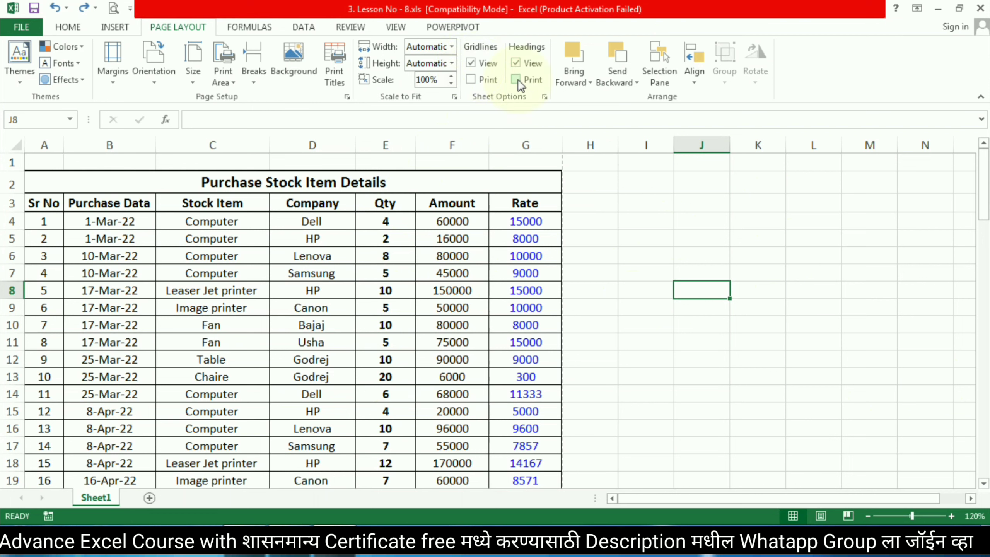
left_click(471, 79)
left_click(471, 63)
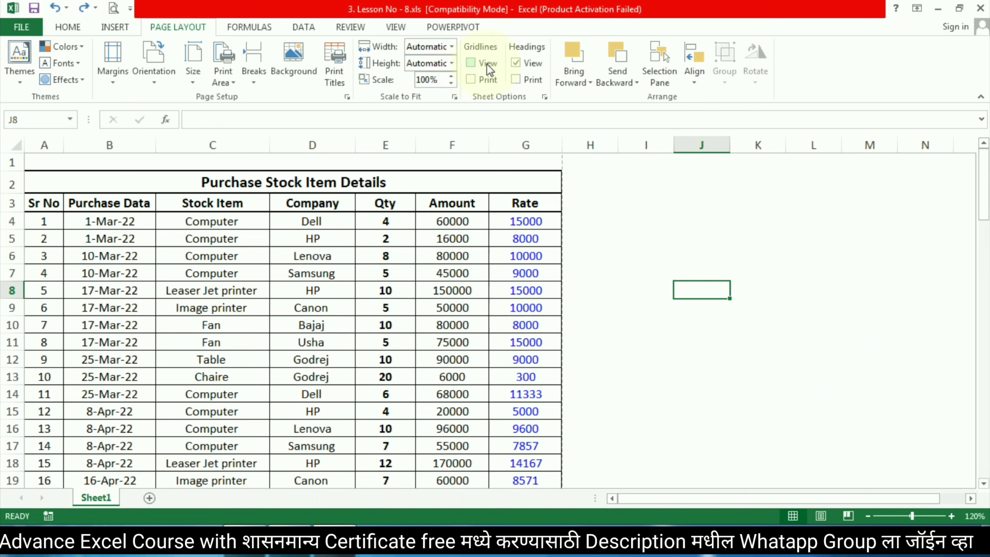
left_click(471, 63)
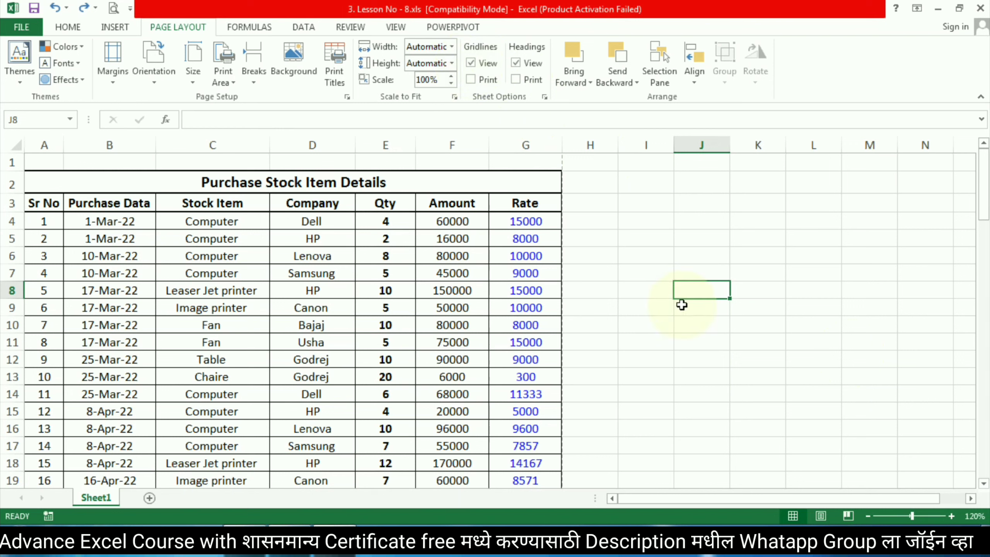
left_click(470, 80)
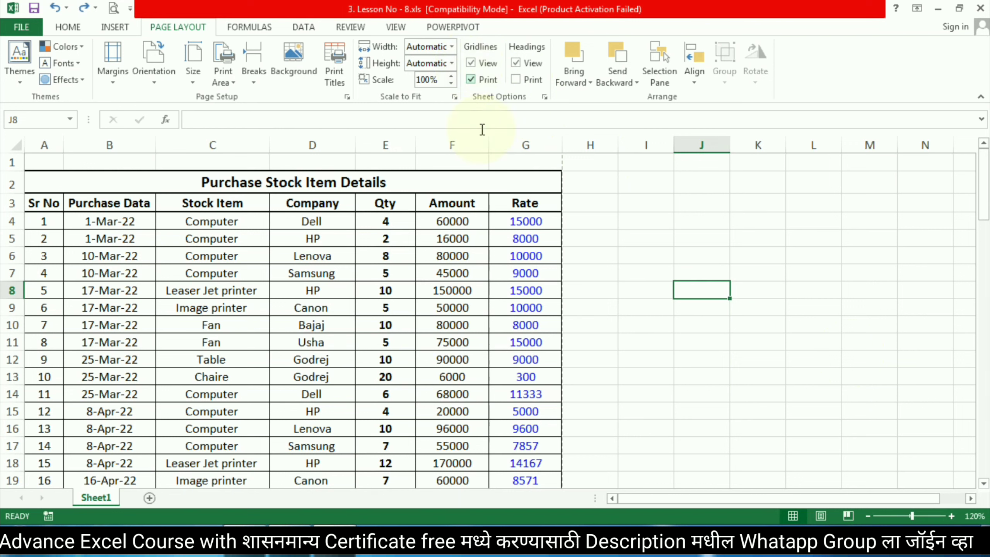
left_click(114, 8)
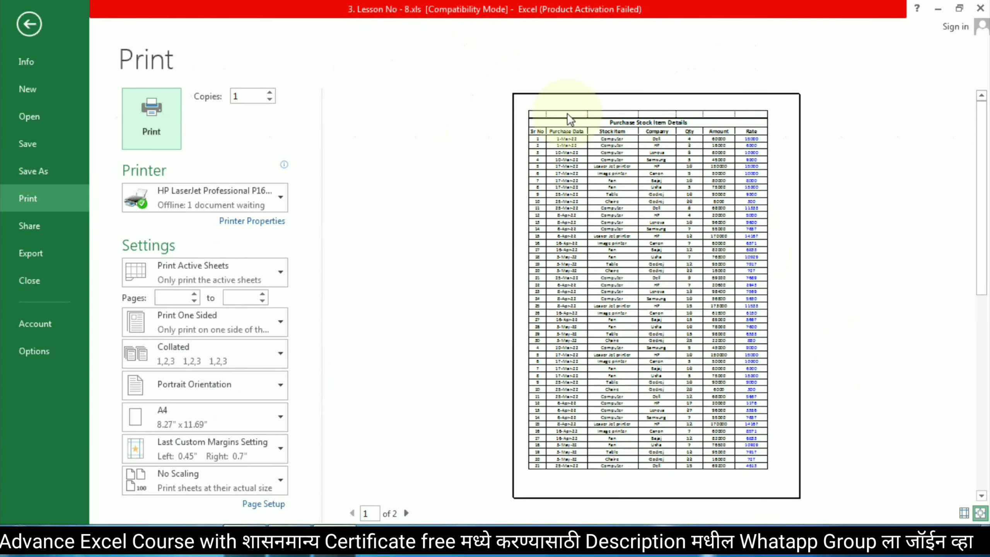
Return from the print preview to the Purchase Stock Item Details worksheet
left_click(29, 24)
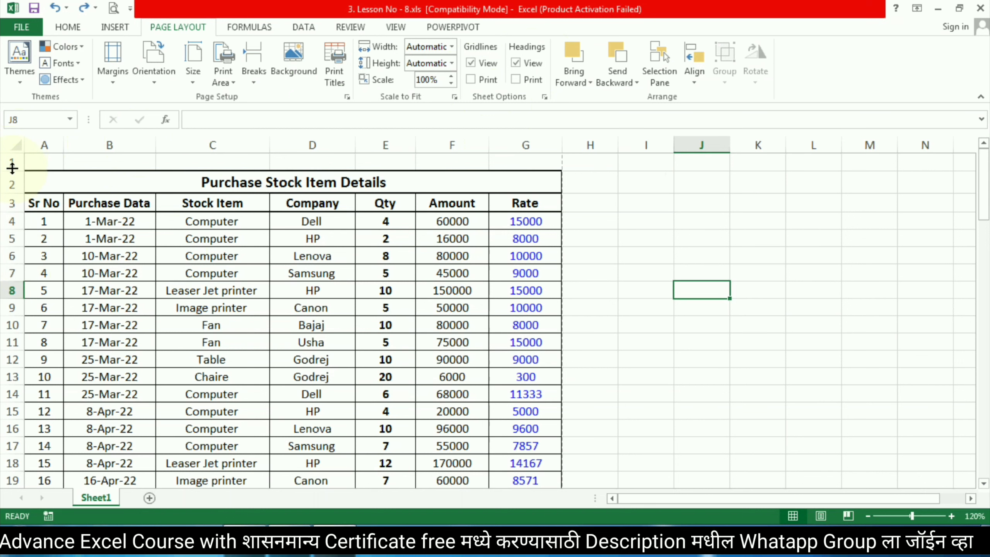
left_click(515, 63)
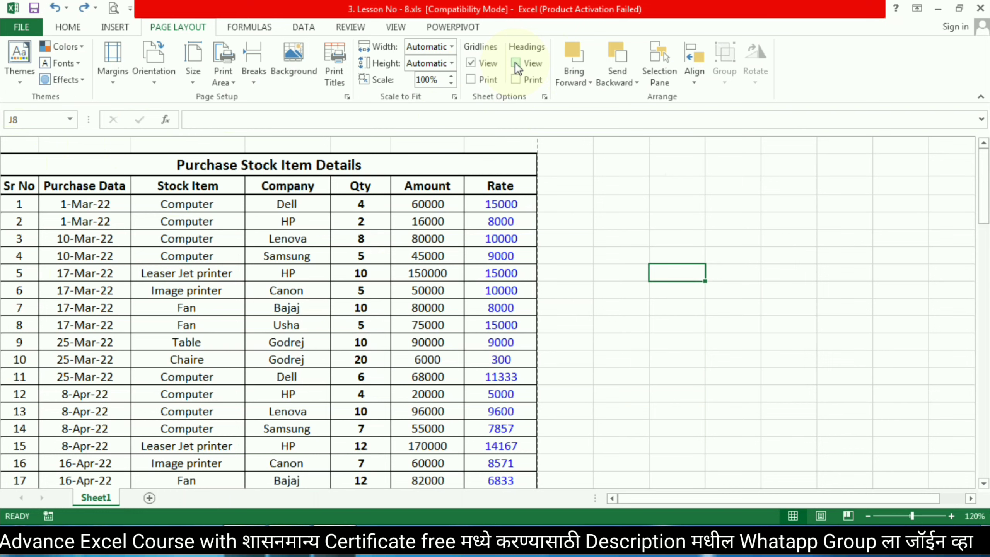
left_click(515, 61)
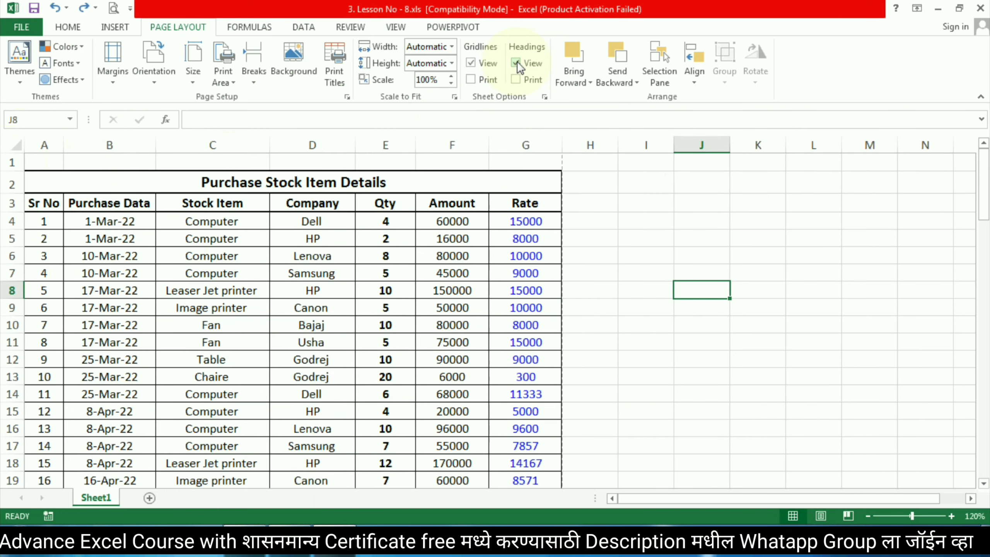
left_click(515, 80)
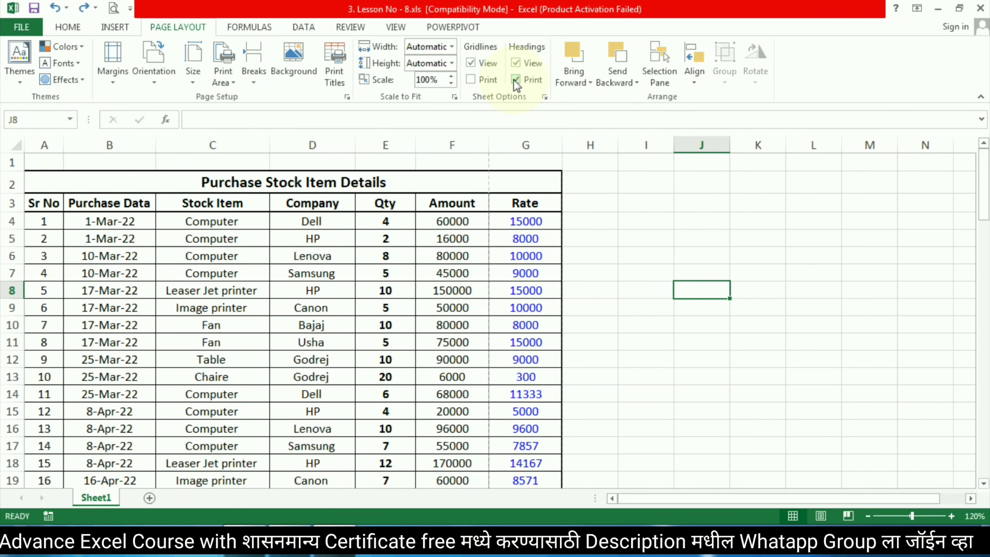
left_click(112, 8)
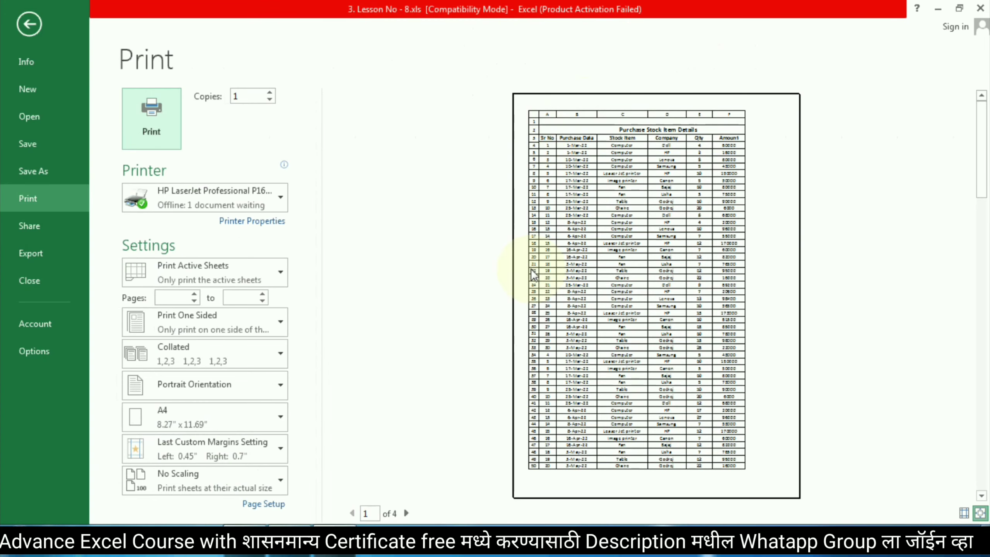
key("Escape")
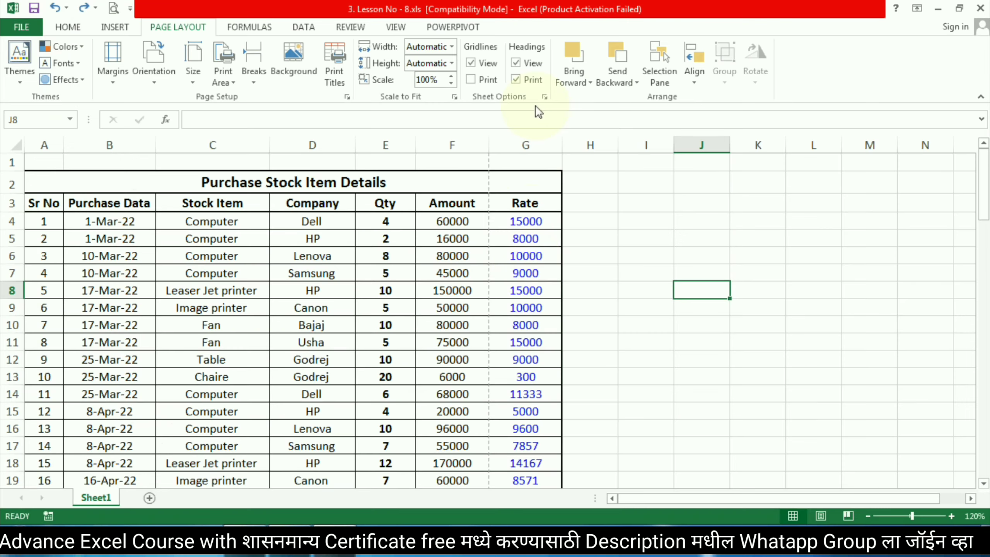
left_click(516, 79)
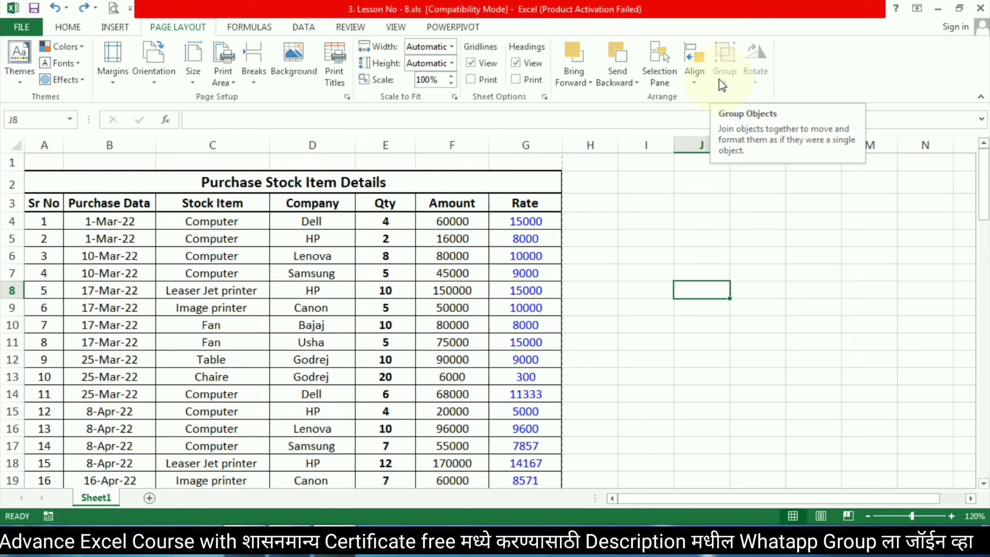
Draw an oval and move it over columns B–D of the stock table
left_click(639, 308)
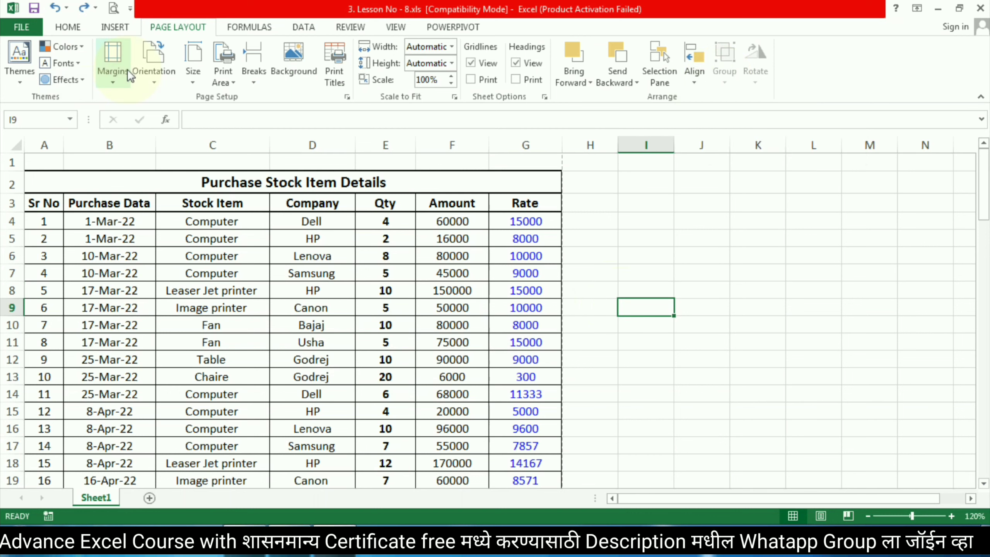
left_click(116, 27)
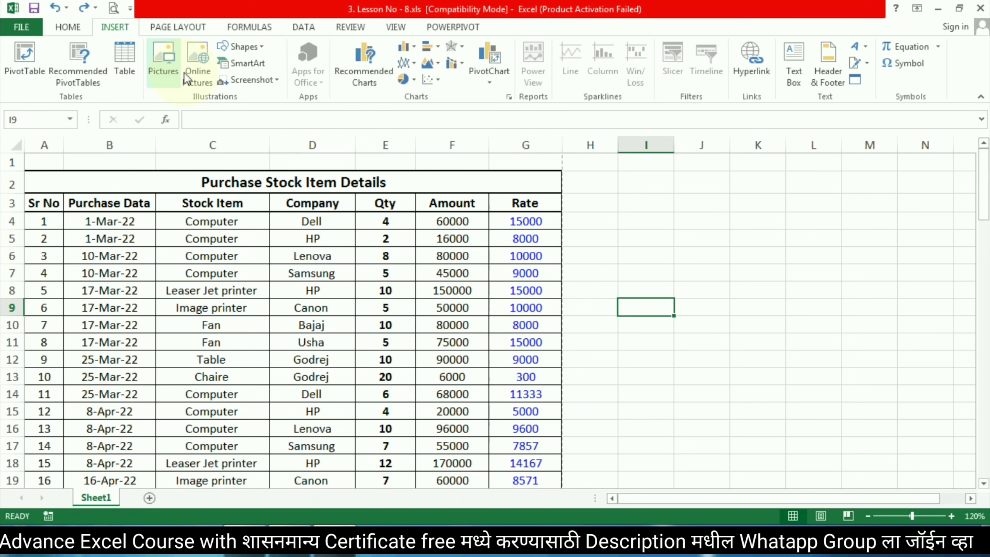
left_click(245, 46)
left_click(250, 64)
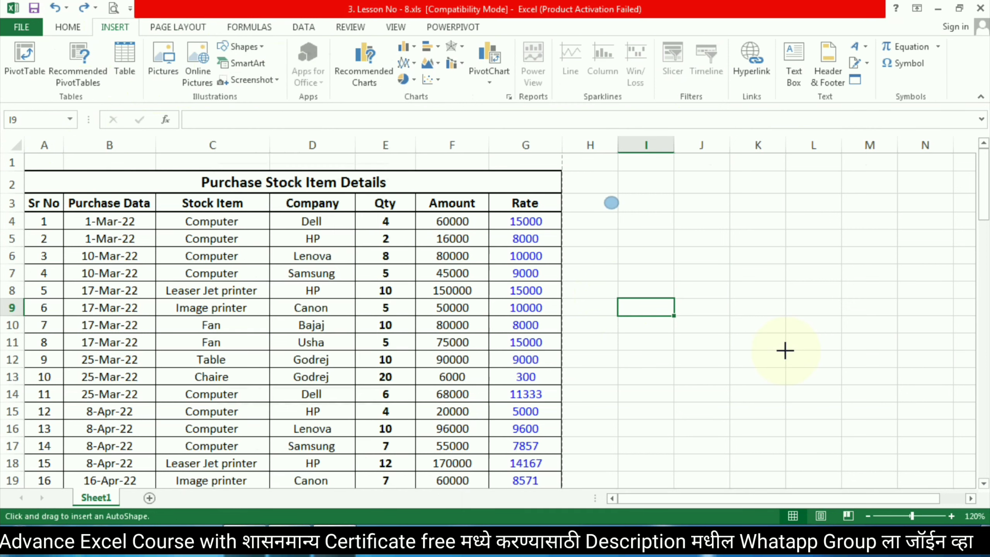
left_click_drag(612, 202, 819, 369)
left_click_drag(736, 287, 236, 329)
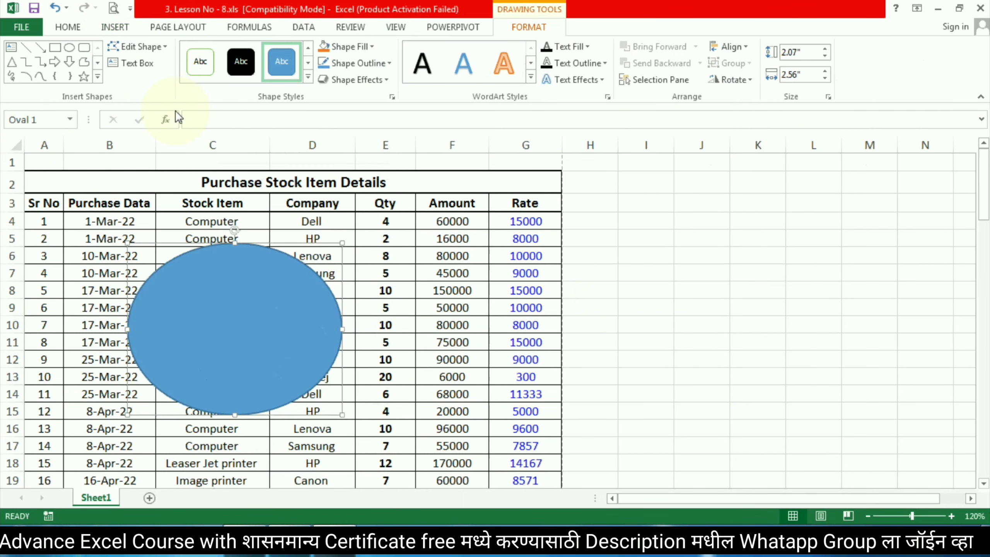
Draw a rounded rectangle over columns C–D so it overlaps the oval
left_click(84, 47)
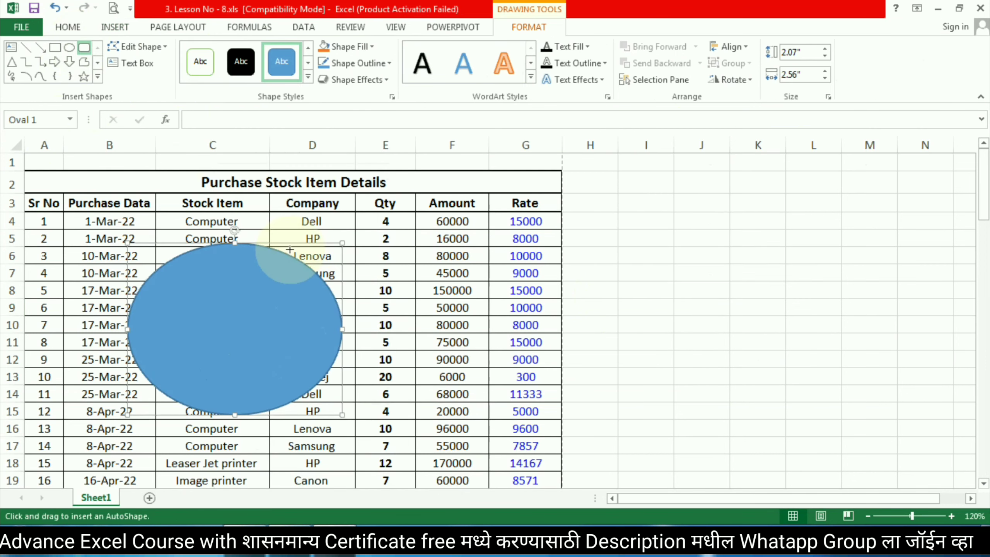
left_click_drag(290, 249, 521, 443)
mouse_move(409, 336)
left_mouse_down()
mouse_move(246, 347)
mouse_move(365, 356)
left_mouse_up()
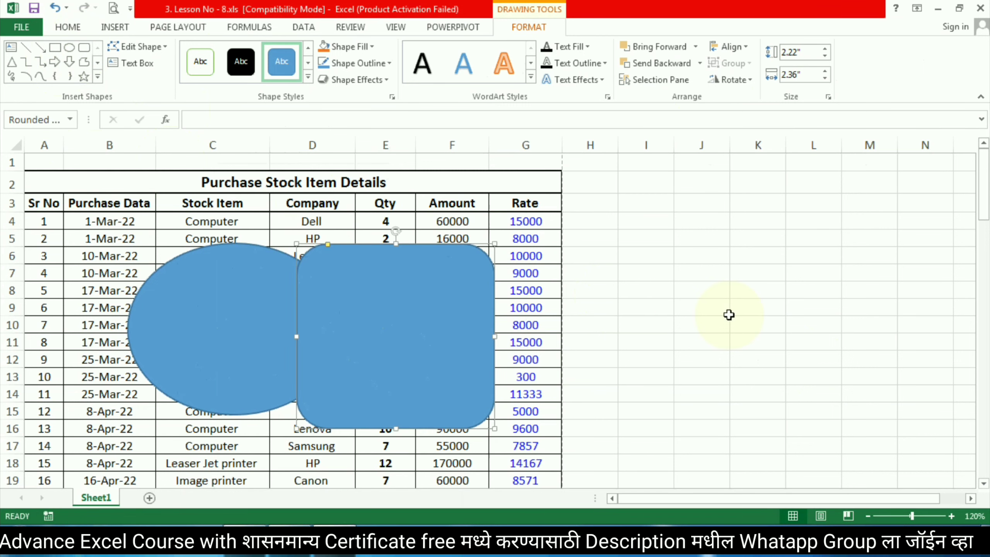
left_click(170, 28)
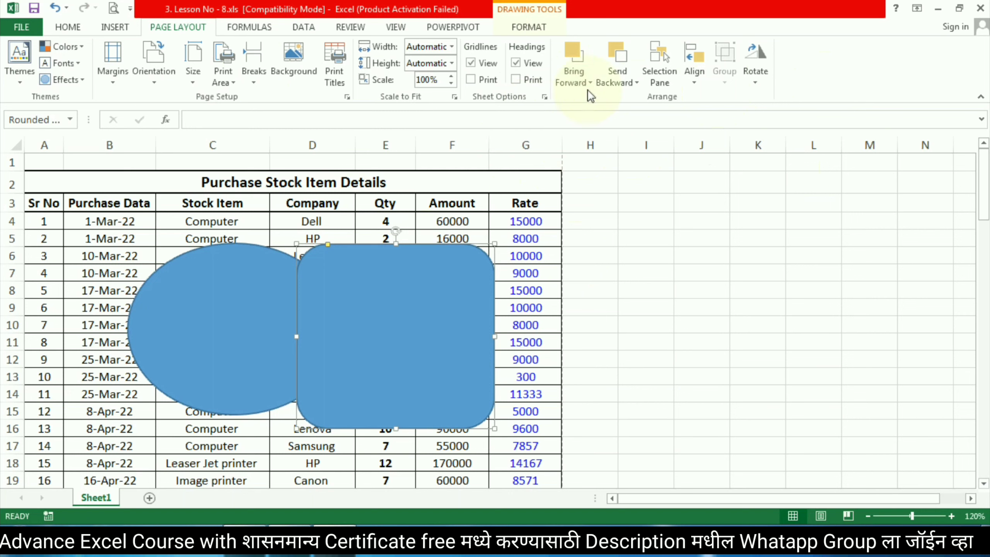
Move the oval up and to the right, leaving it layered behind the rounded rectangle
left_click_drag(236, 298, 268, 270)
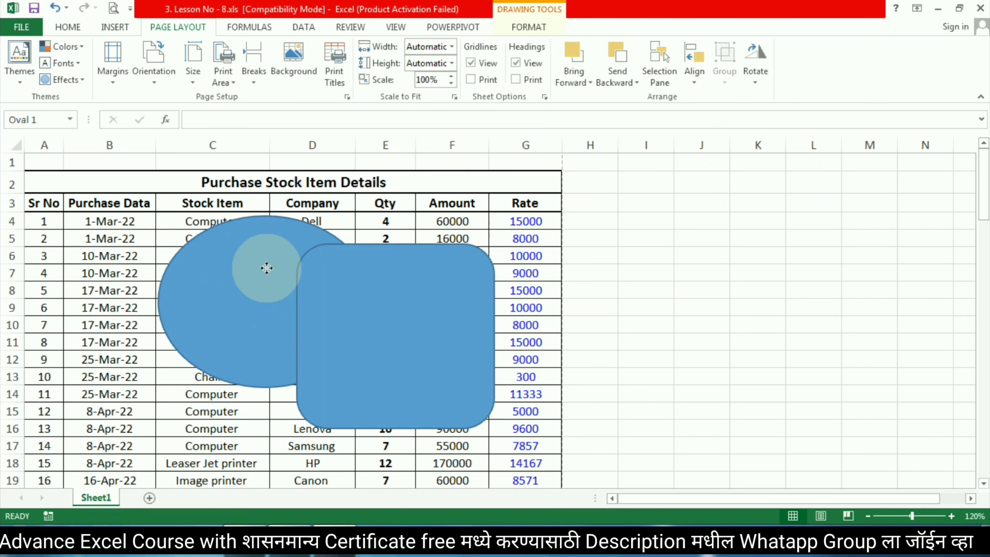
left_click(574, 82)
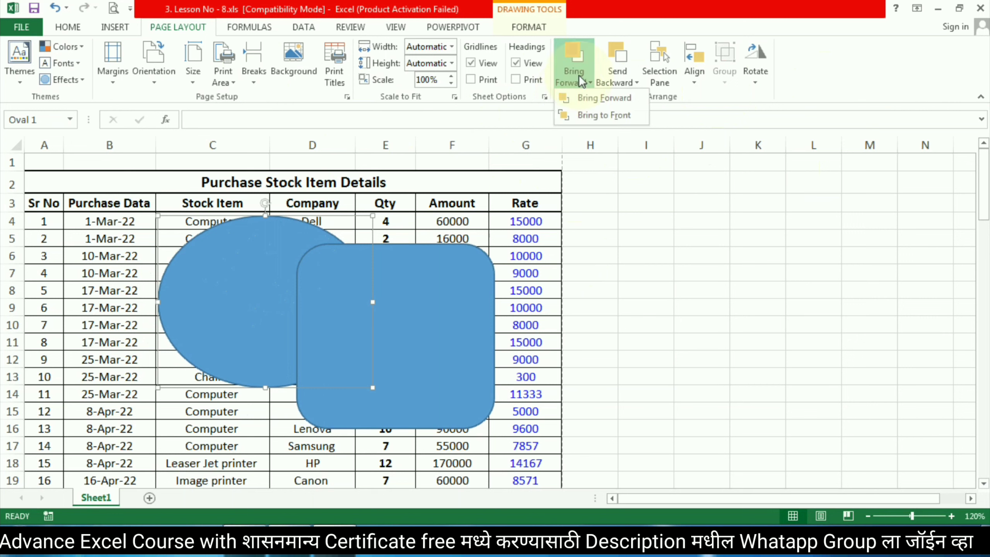
left_click(605, 115)
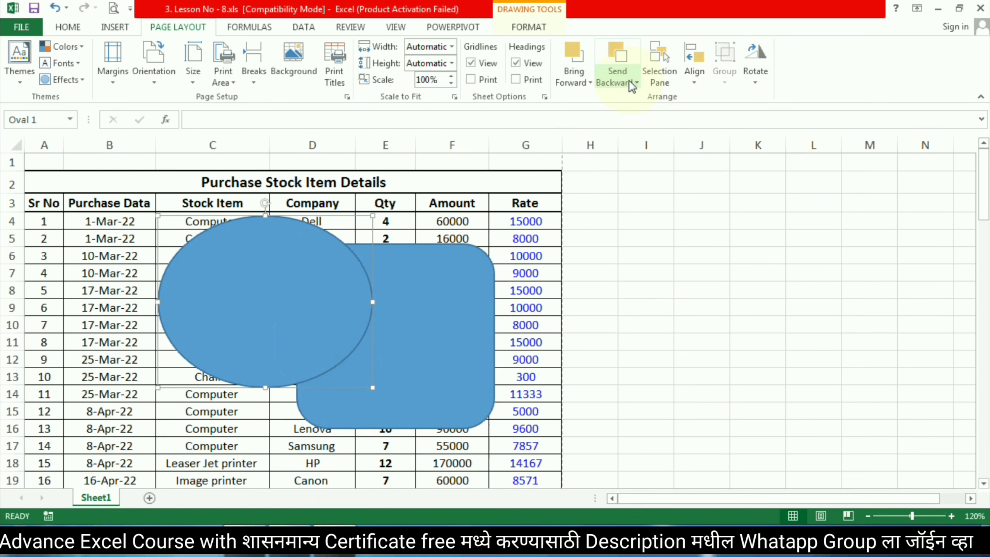
left_click(619, 83)
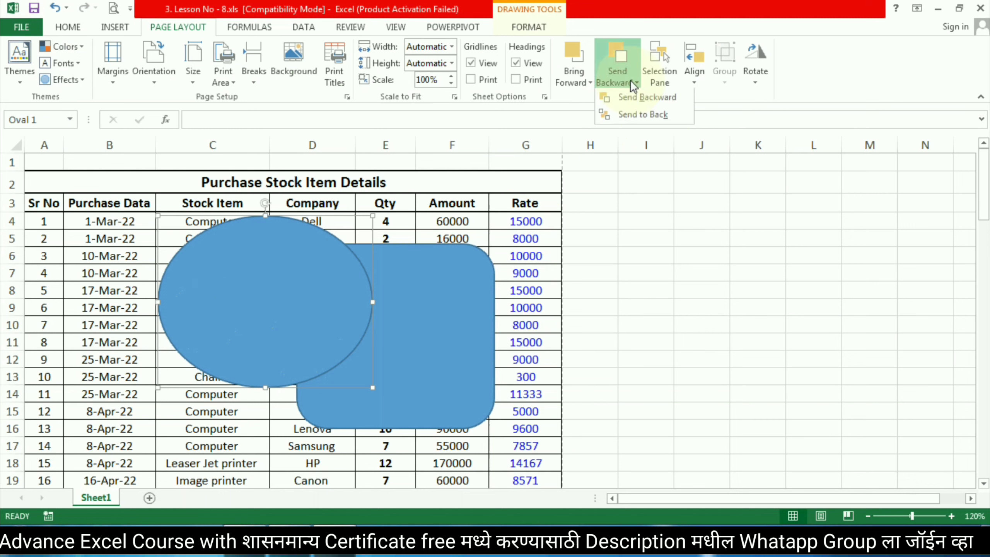
left_click(643, 116)
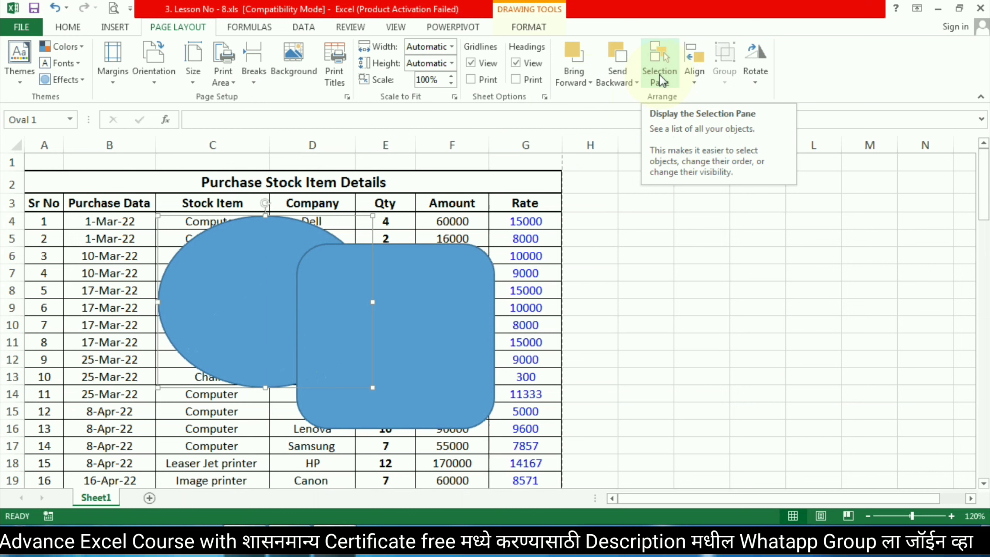
In the Selection Pane, toggle visibility of Rounded Rectangle 2 and Oval 1, leaving both shown
left_click(659, 74)
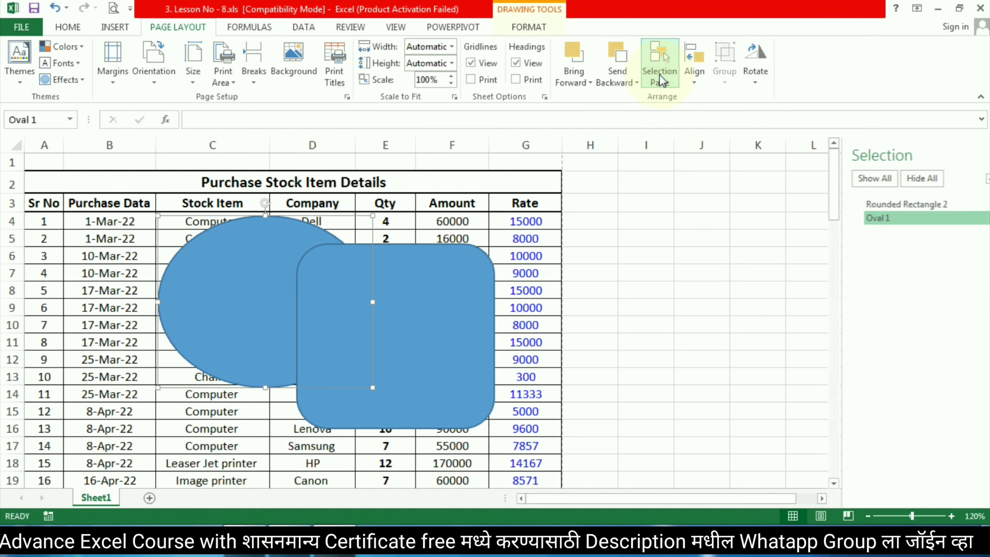
left_click(877, 204)
left_click(877, 218)
left_click(973, 204)
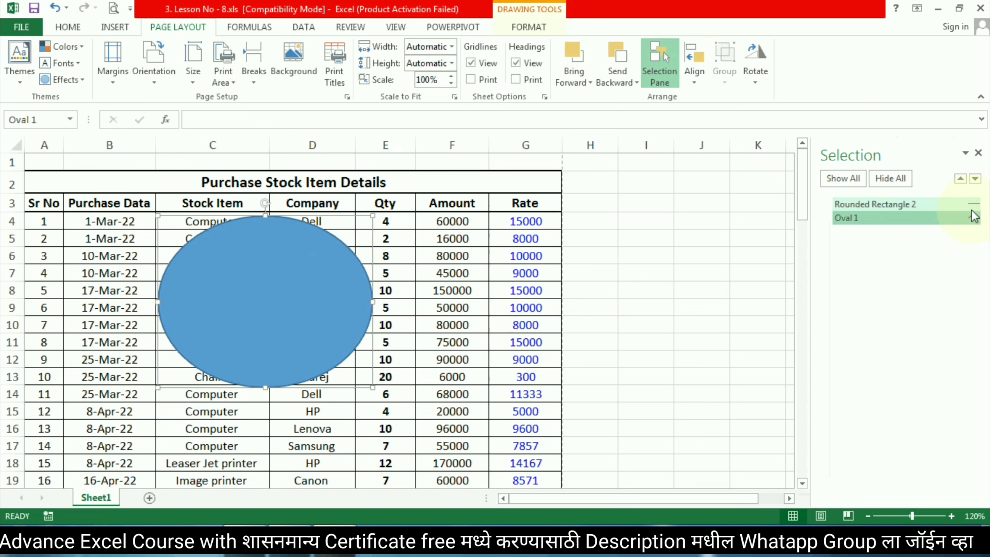
left_click(974, 204)
left_click(974, 218)
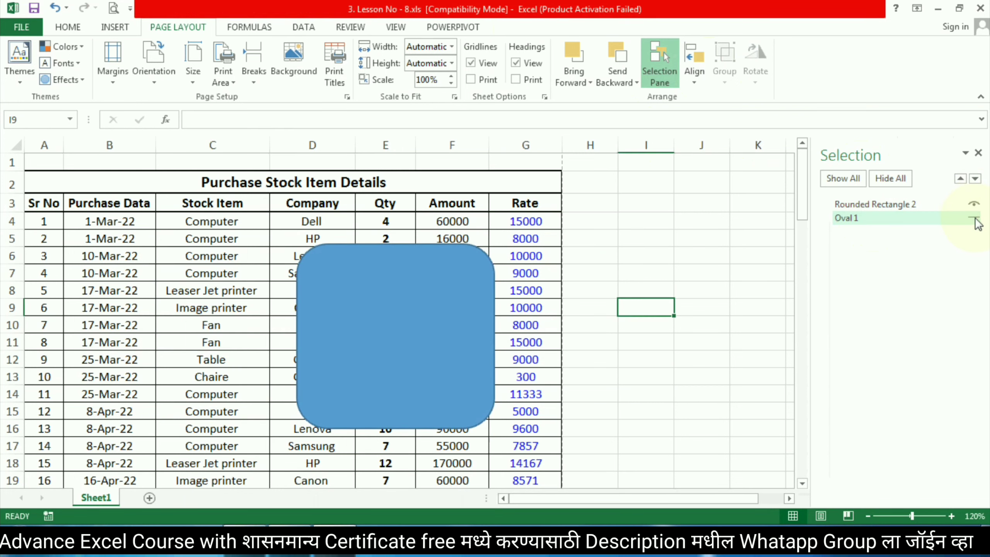
left_click(974, 217)
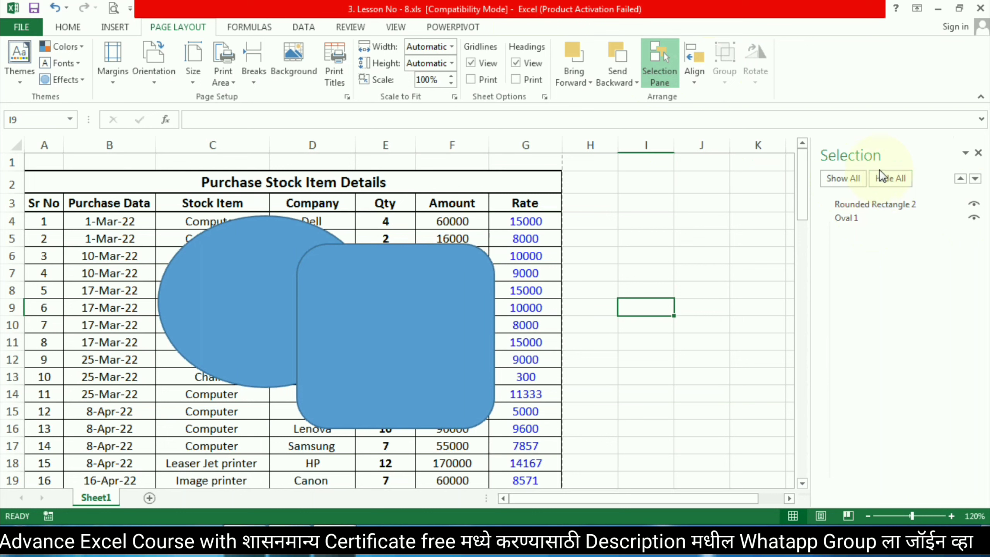
Bring Oval 1 one layer forward above Rounded Rectangle 2 and close the Selection Pane
left_click(863, 218)
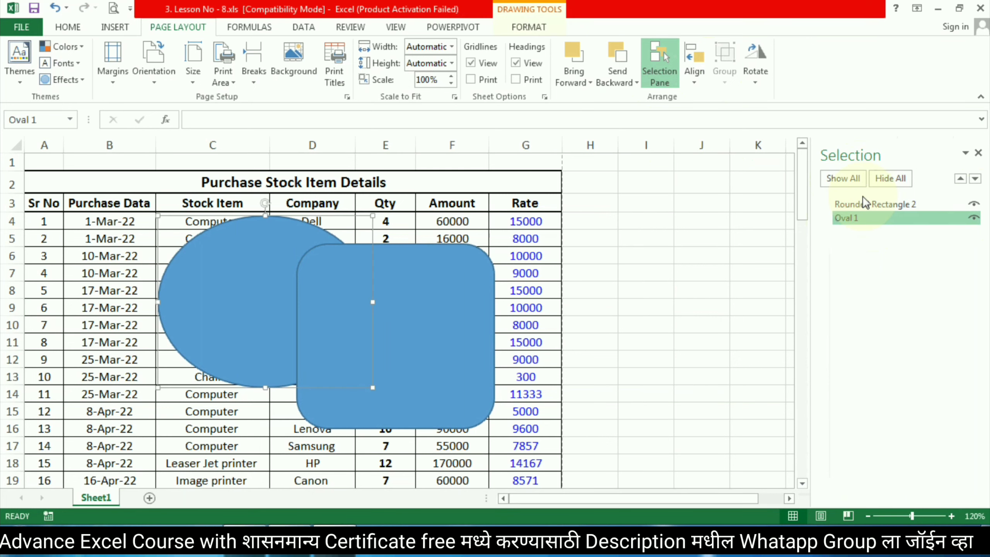
left_click(863, 203)
left_click(864, 217)
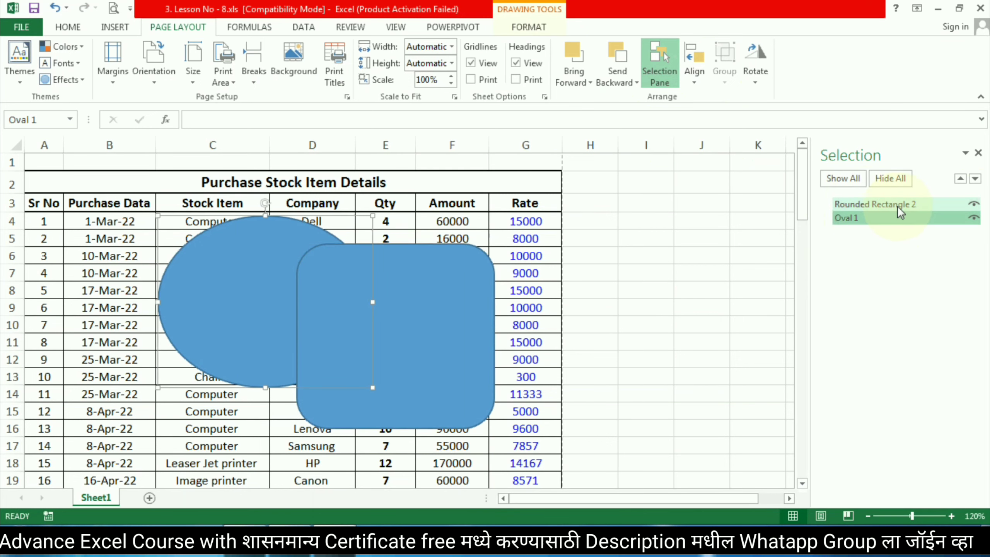
left_click(961, 179)
left_click(973, 179)
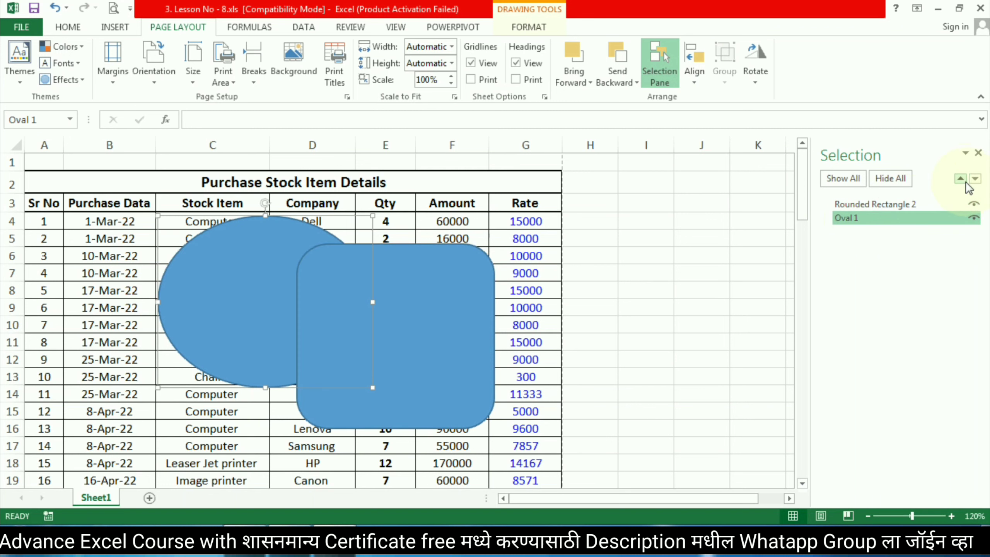
left_click(962, 180)
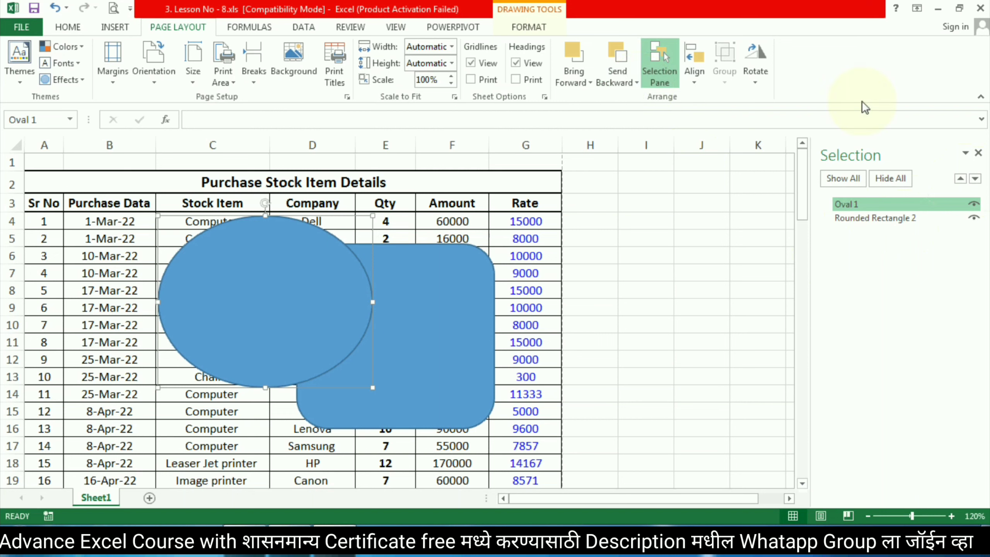
left_click(978, 152)
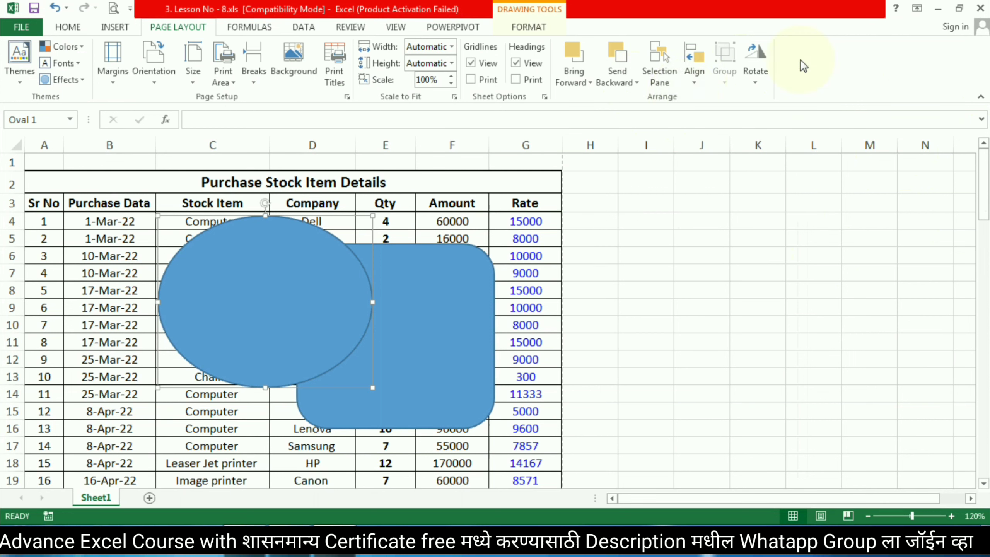
Select the oval and rounded rectangle together and apply Align Center
left_click(420, 299)
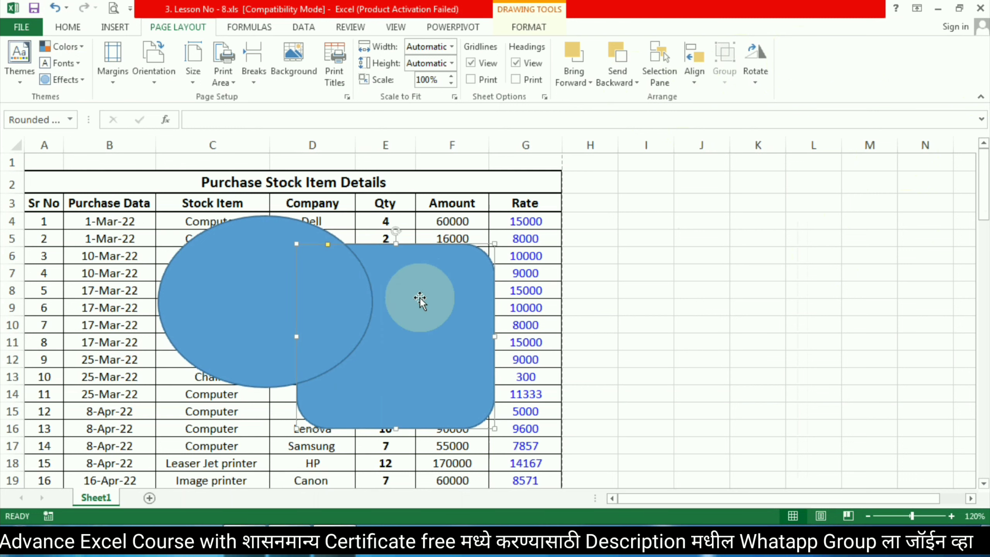
left_click(695, 70)
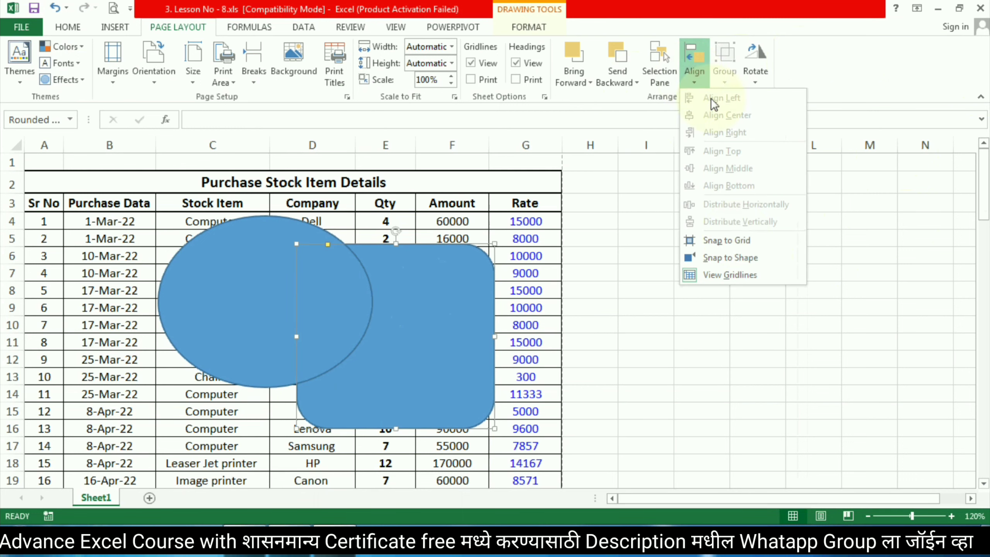
left_click(389, 322)
left_click(311, 305)
left_click(432, 314, "ctrl")
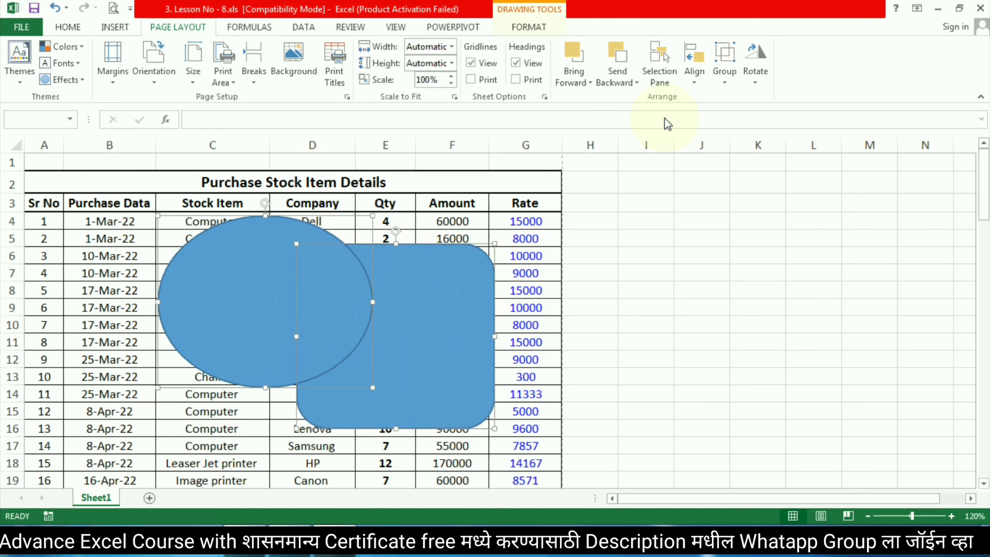
left_click(694, 71)
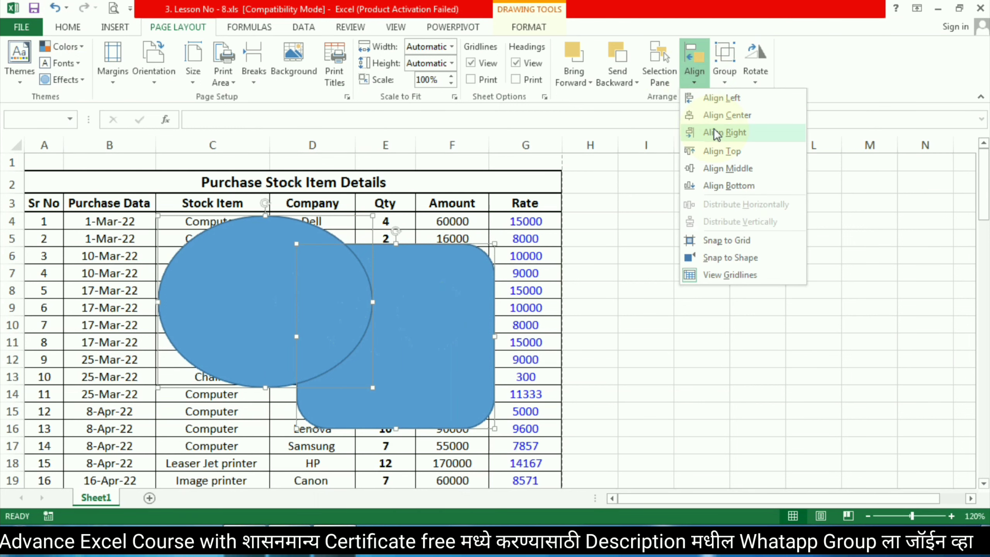
left_click(729, 117)
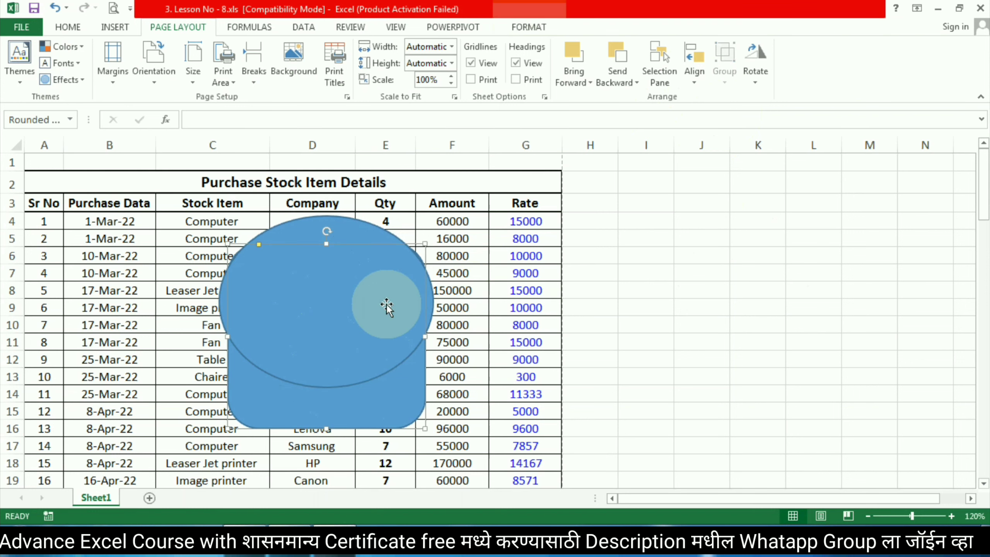
Raise the oval so it overlaps the top of the rounded rectangle
left_click_drag(387, 305, 414, 242)
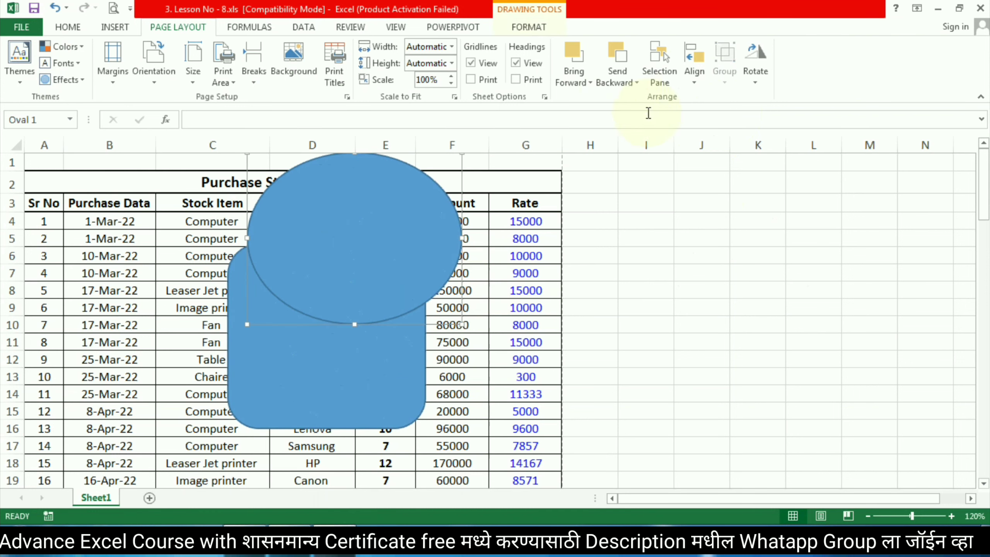
left_click(292, 361)
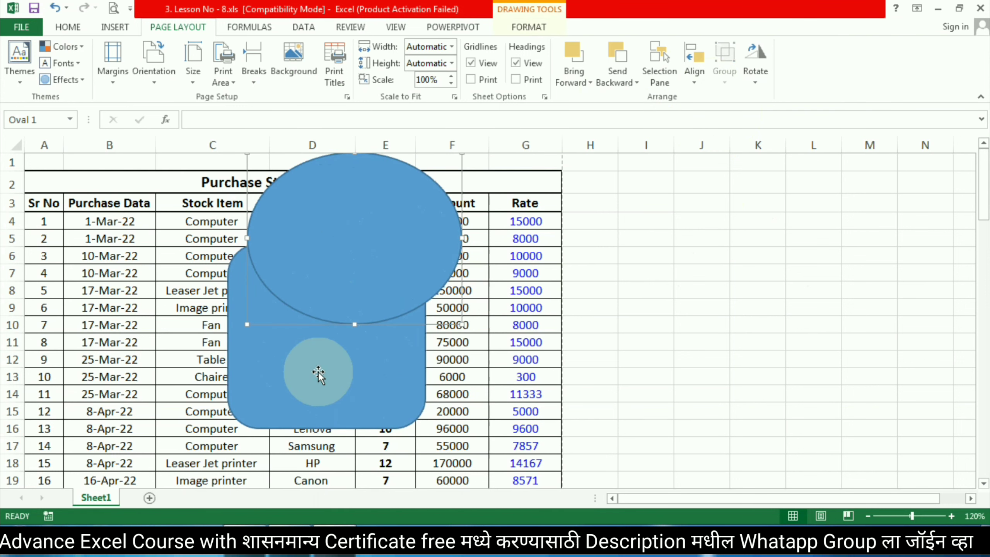
left_click(509, 342)
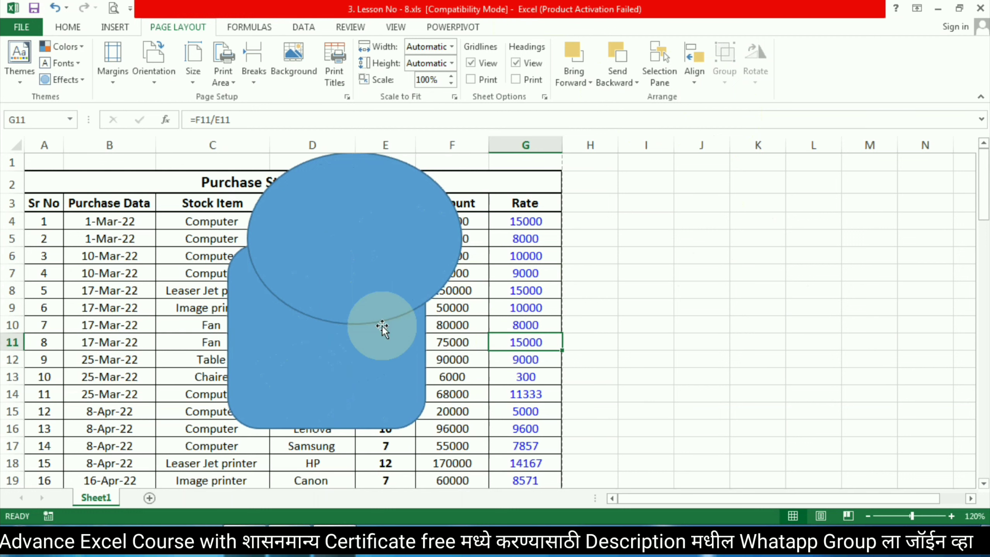
left_click(345, 220)
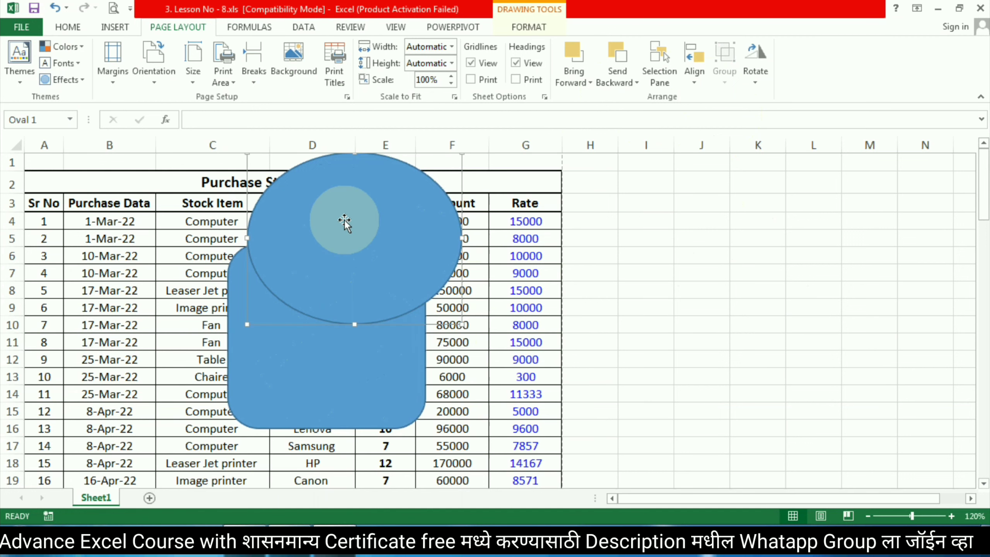
Group the oval and rounded rectangle, then drag the group to a new spot
left_click(325, 390, "ctrl")
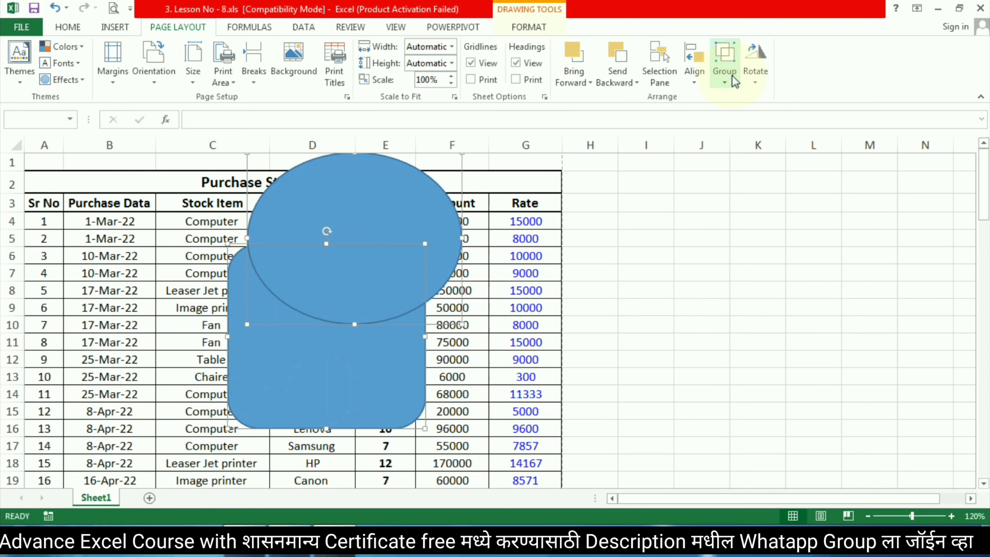
left_click(728, 87)
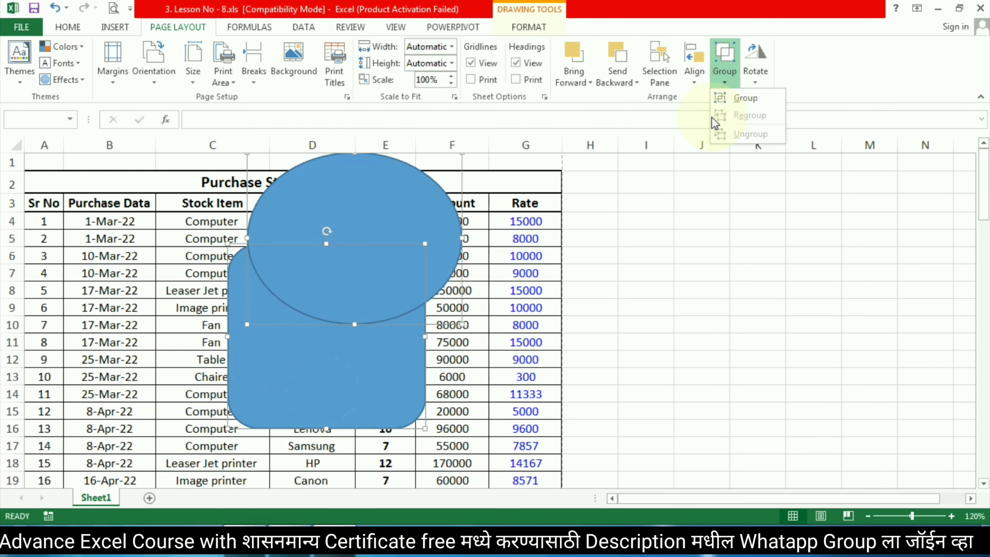
left_click(750, 98)
left_click(261, 179)
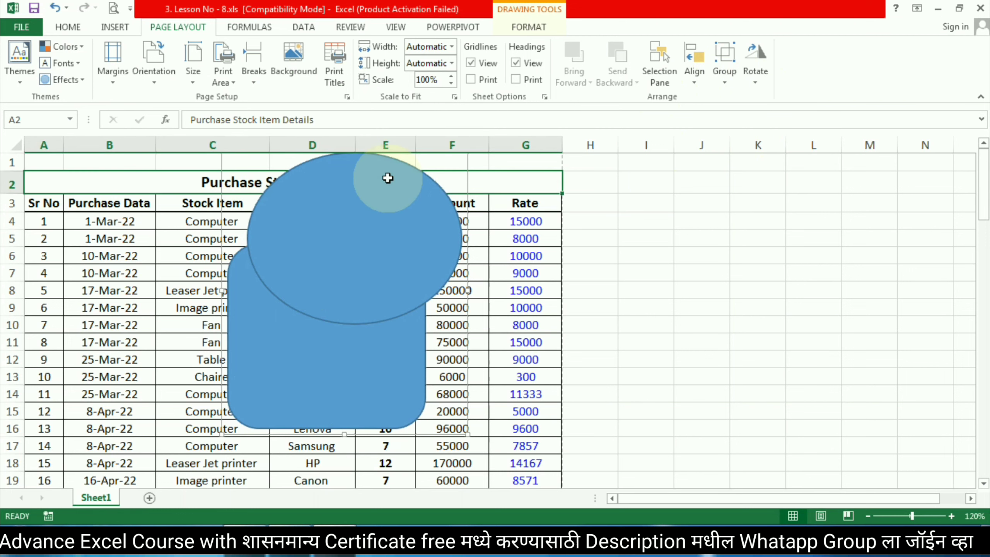
left_click(460, 171)
left_click(462, 169)
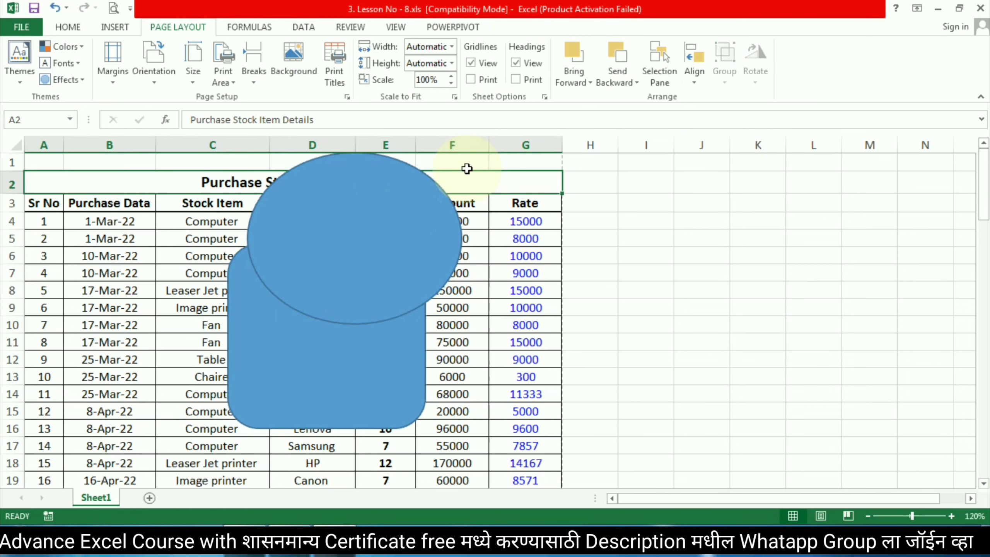
mouse_move(439, 204)
left_mouse_down()
mouse_move(484, 257)
mouse_move(392, 221)
left_mouse_up()
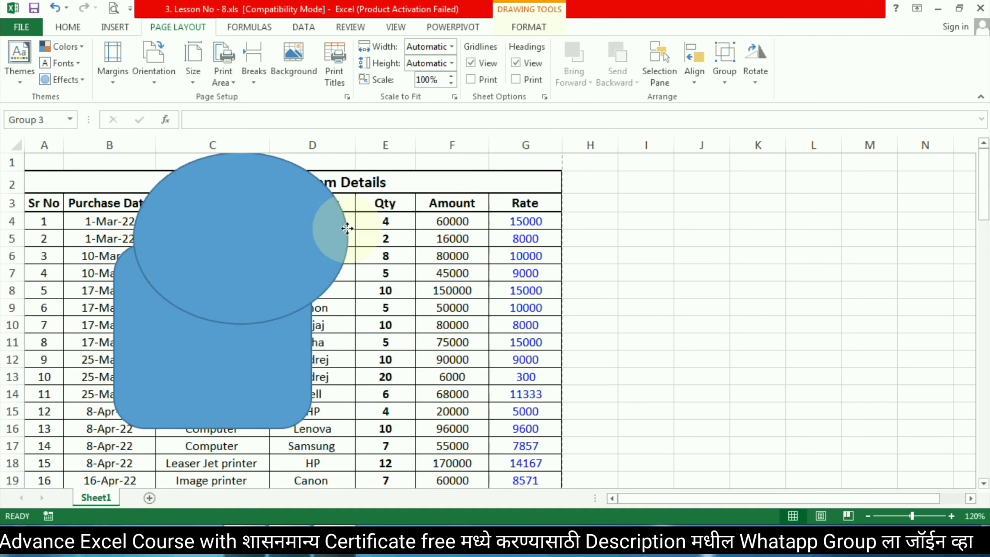
Ungroup the shapes back into separate pieces and shift them right and down
left_click(343, 231)
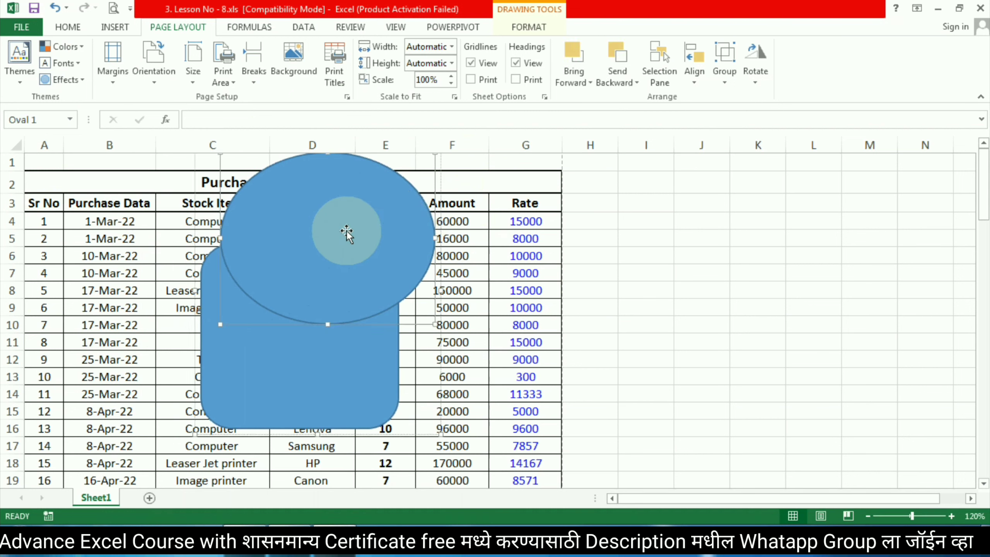
left_click(327, 358)
left_click(211, 190)
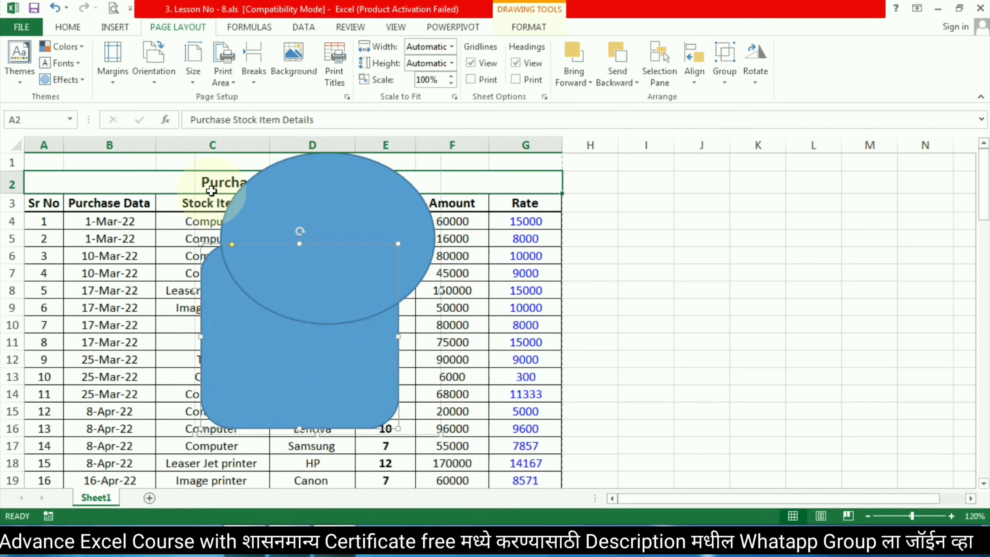
left_click(226, 270)
left_click(717, 82)
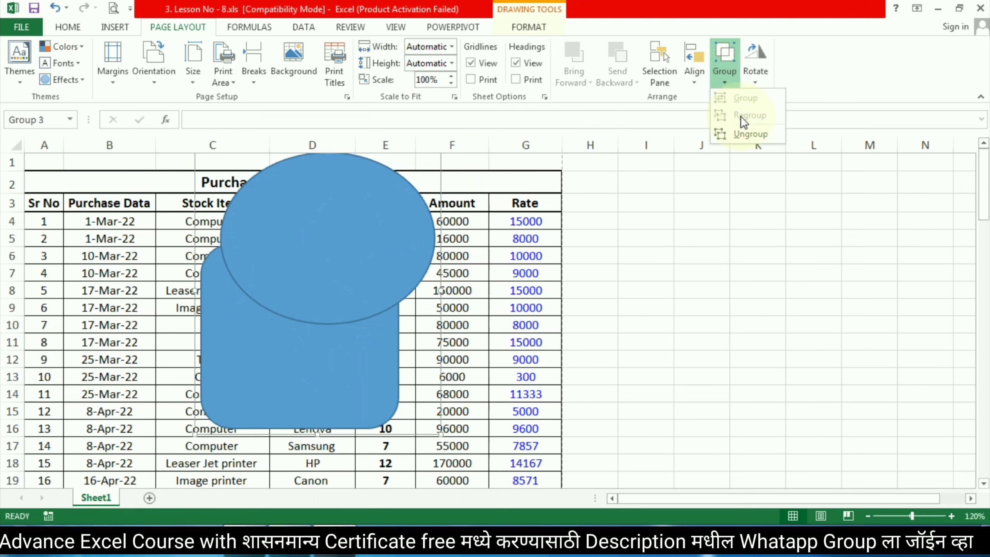
left_click(742, 133)
left_click_drag(398, 180, 446, 191)
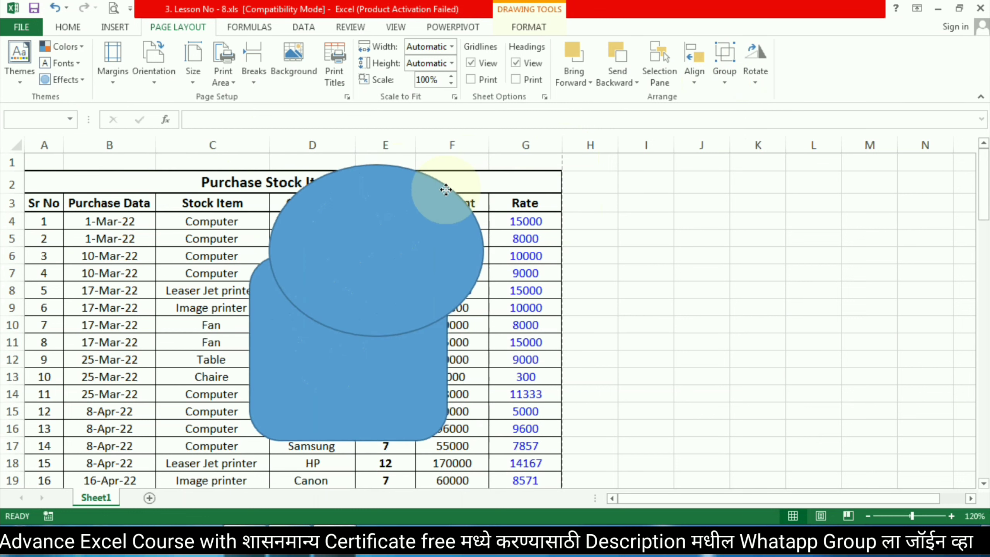
left_click(460, 429)
left_click(394, 276)
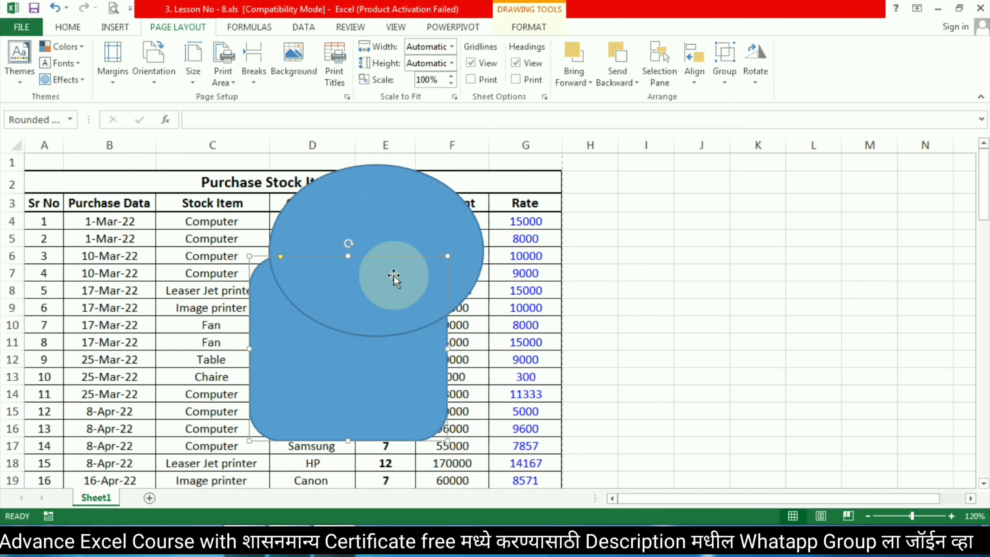
mouse_move(358, 176)
left_mouse_down()
mouse_move(376, 182)
mouse_move(377, 117)
mouse_move(418, 248)
left_mouse_up()
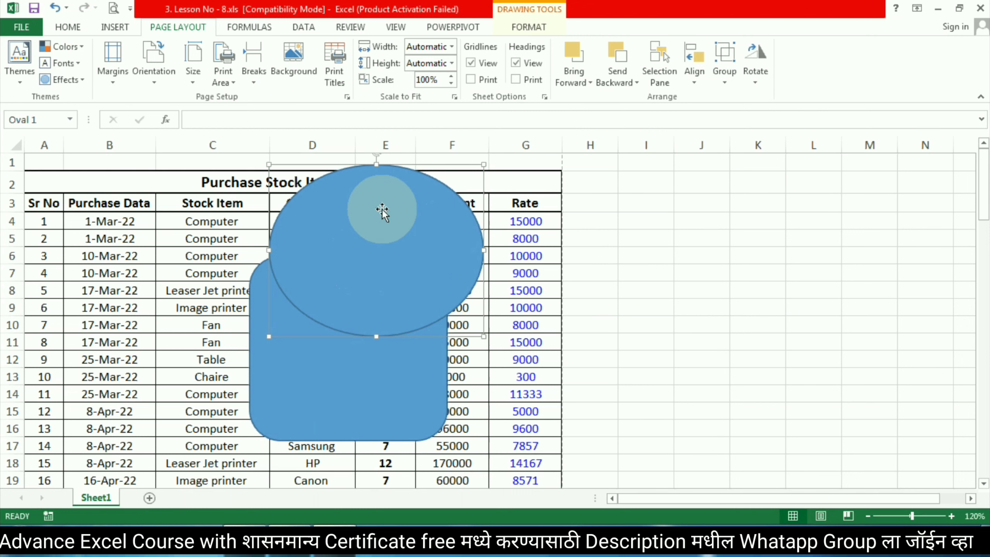
left_click(758, 80)
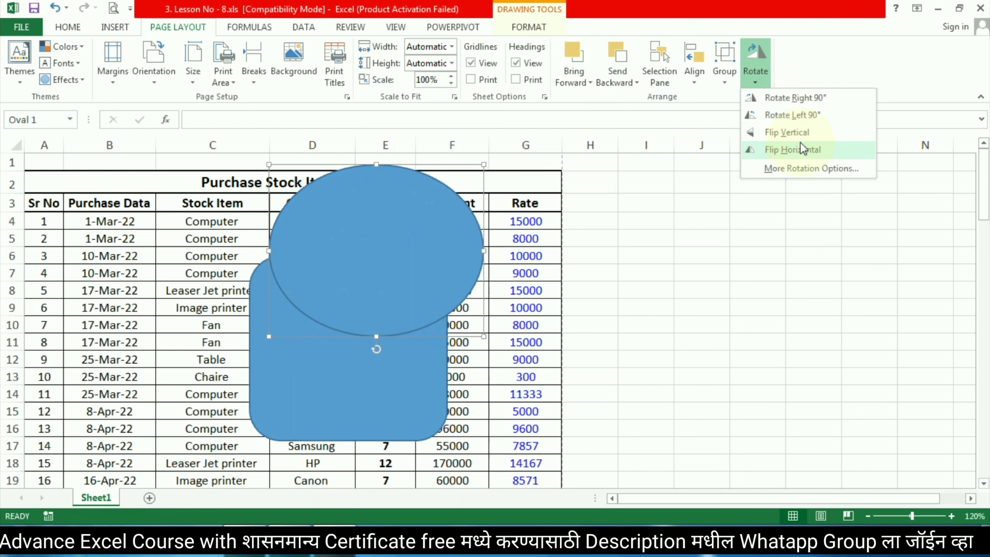
left_click(810, 168)
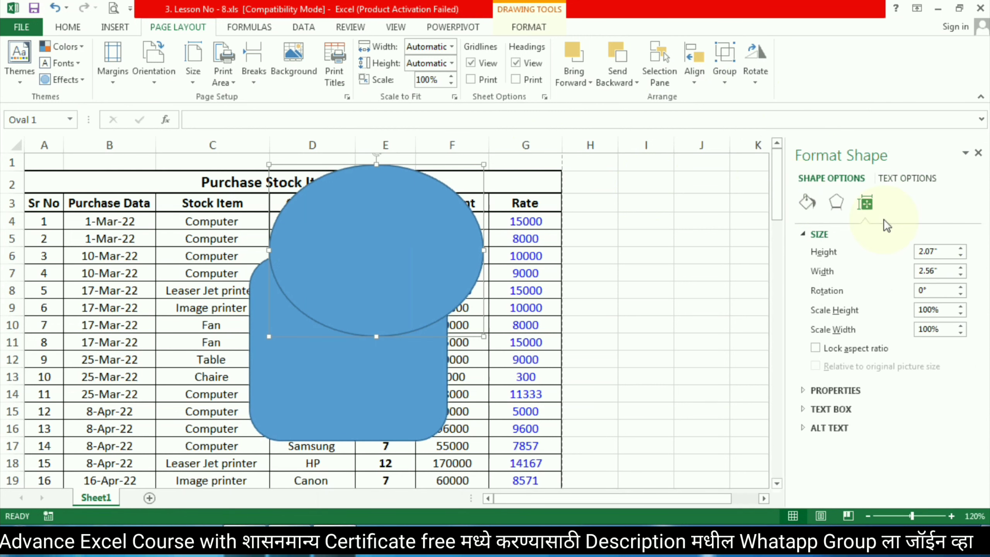
left_click(979, 153)
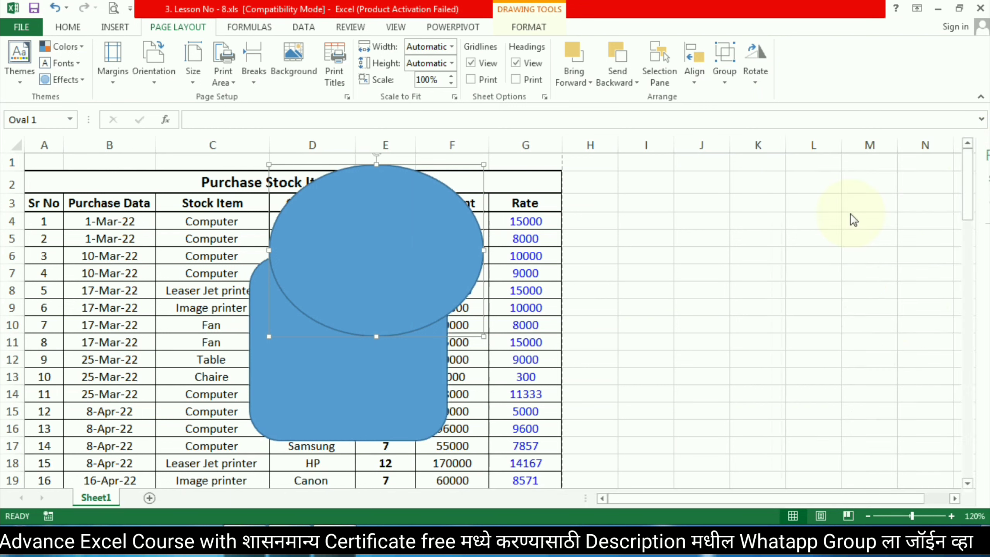
Delete the oval and the rounded rectangle from the sheet
key("Escape")
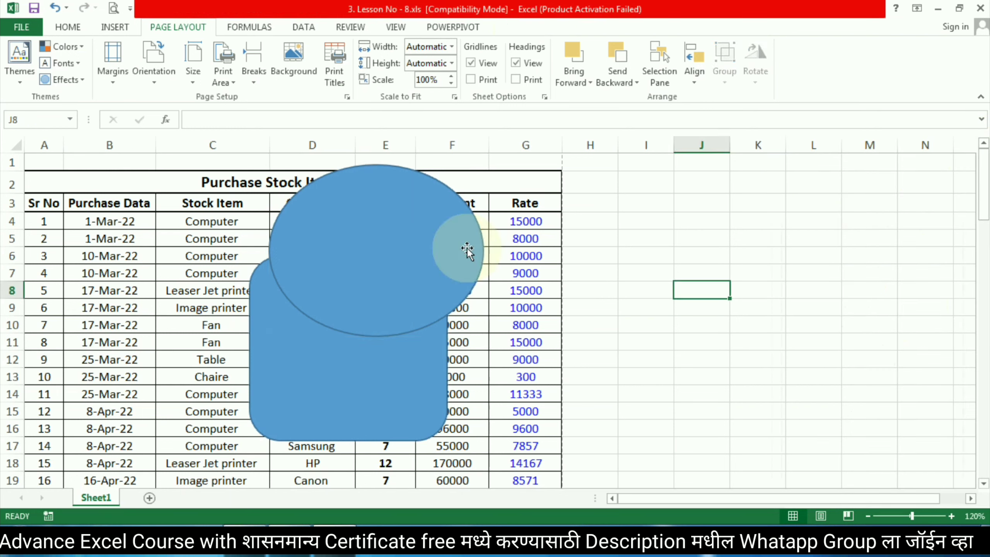
left_click(440, 242)
key("Delete")
type("\\")
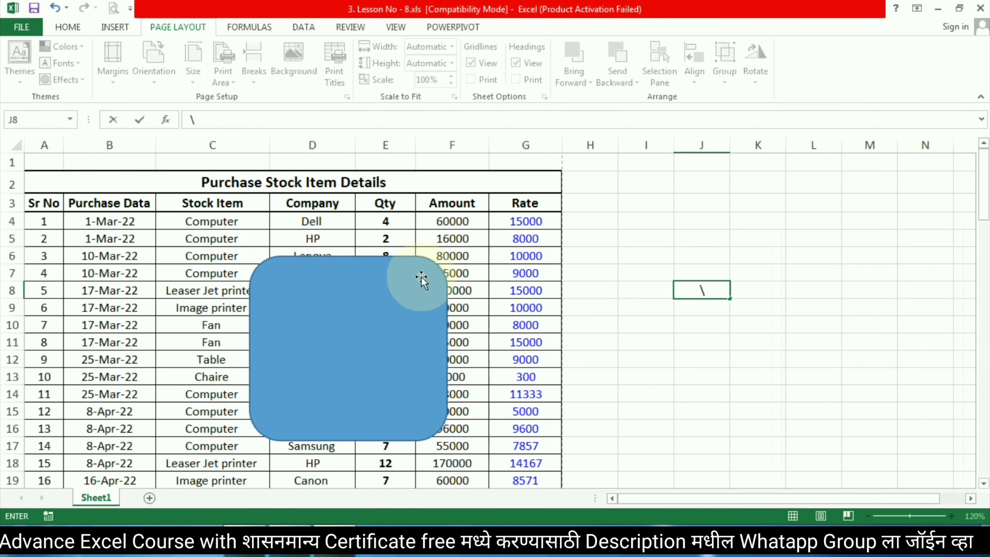
left_click(421, 301)
key("Delete")
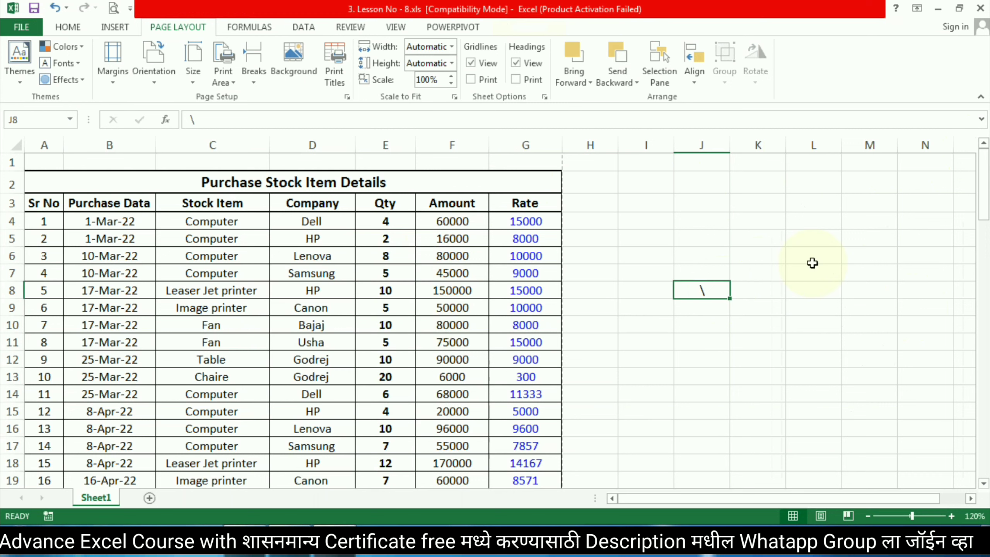
Undo and redo the rounded rectangle's deletion, then select cell J8
left_click(813, 256)
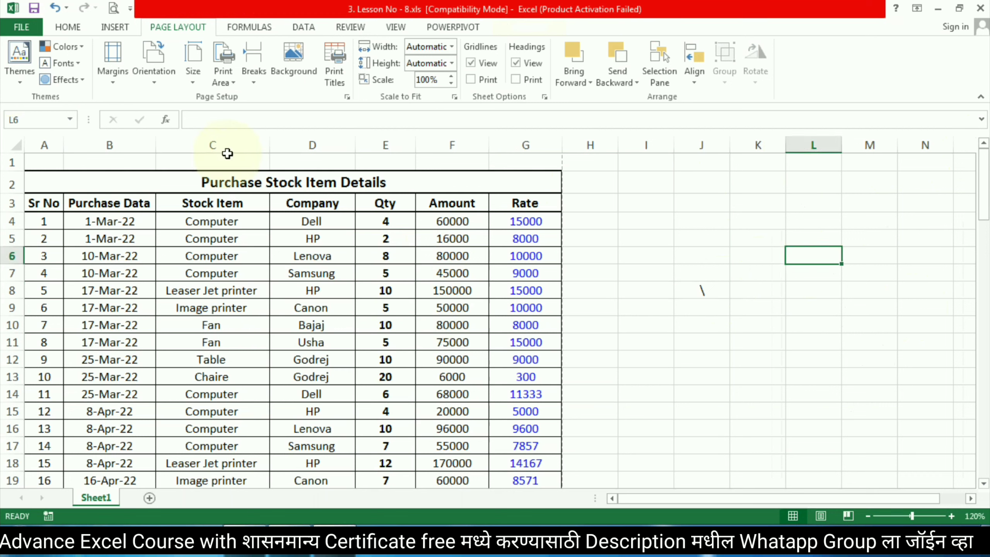
key("ctrl+space")
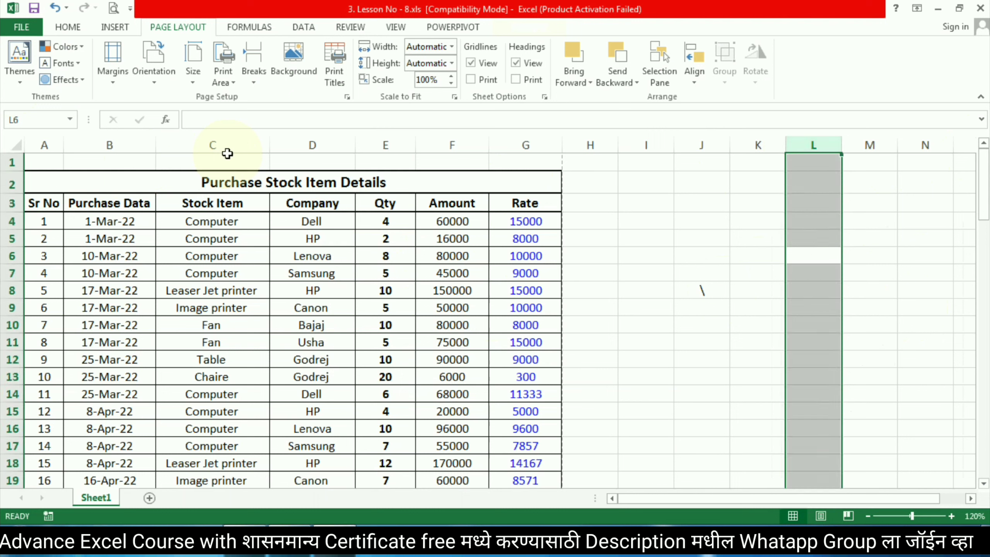
key("ctrl+z")
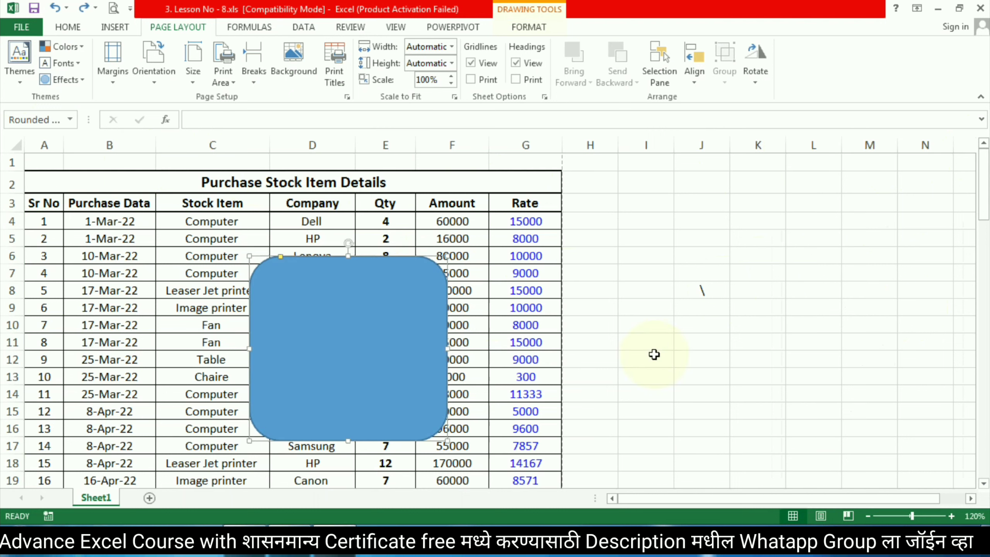
key("ctrl+z")
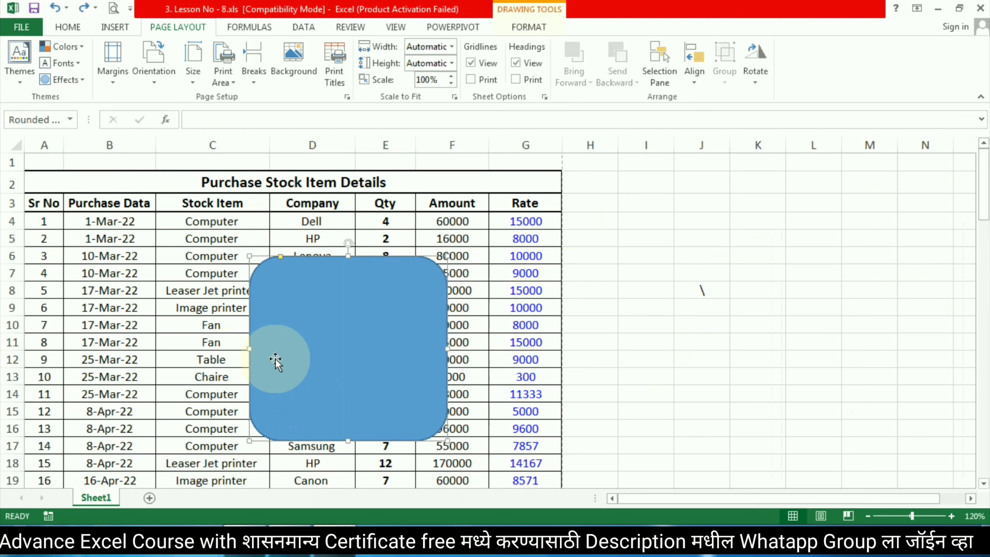
left_click(695, 291)
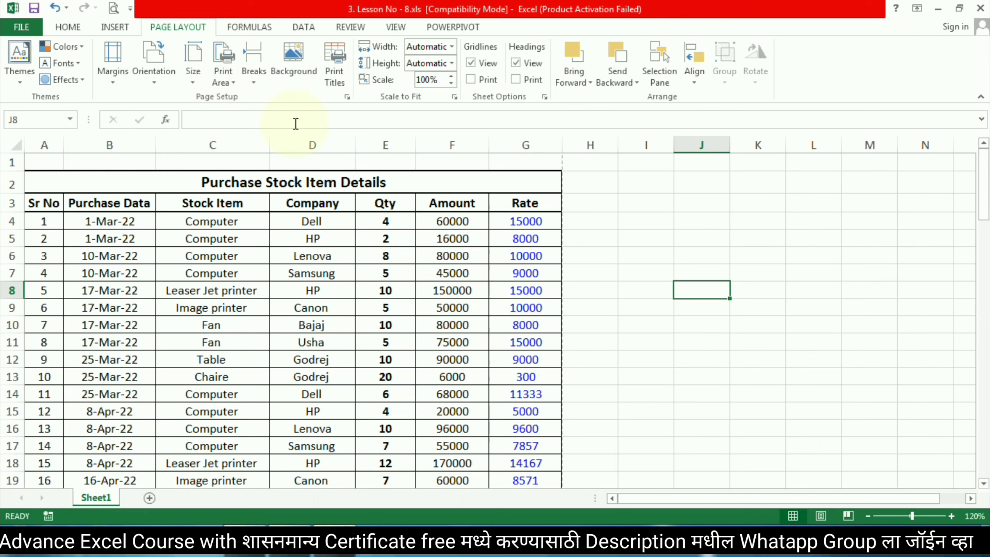
left_click(347, 97)
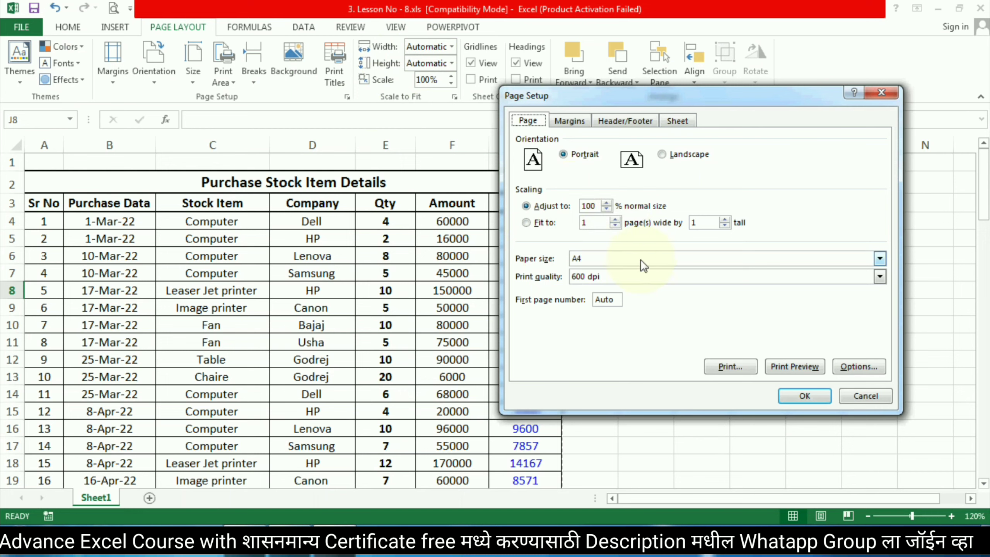
left_click(570, 120)
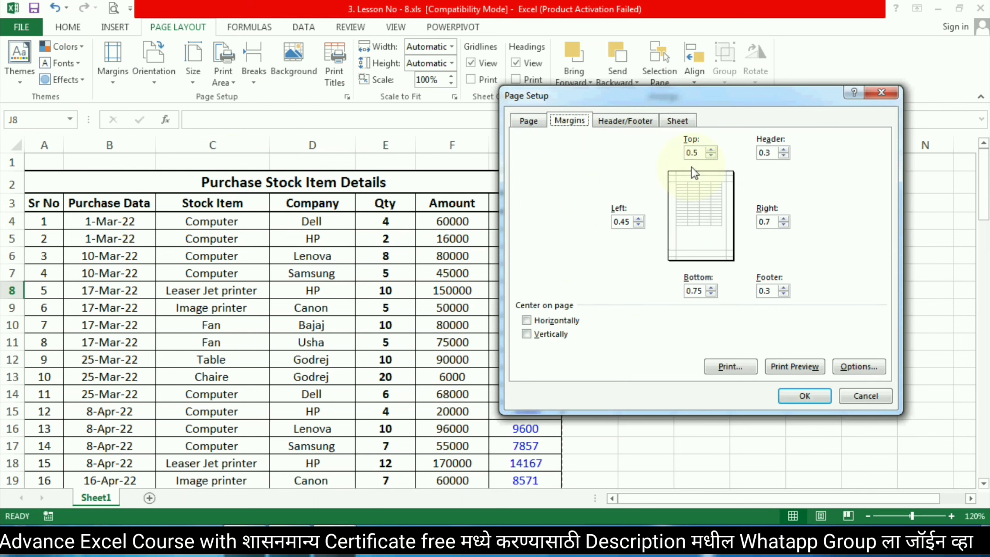
left_click(625, 121)
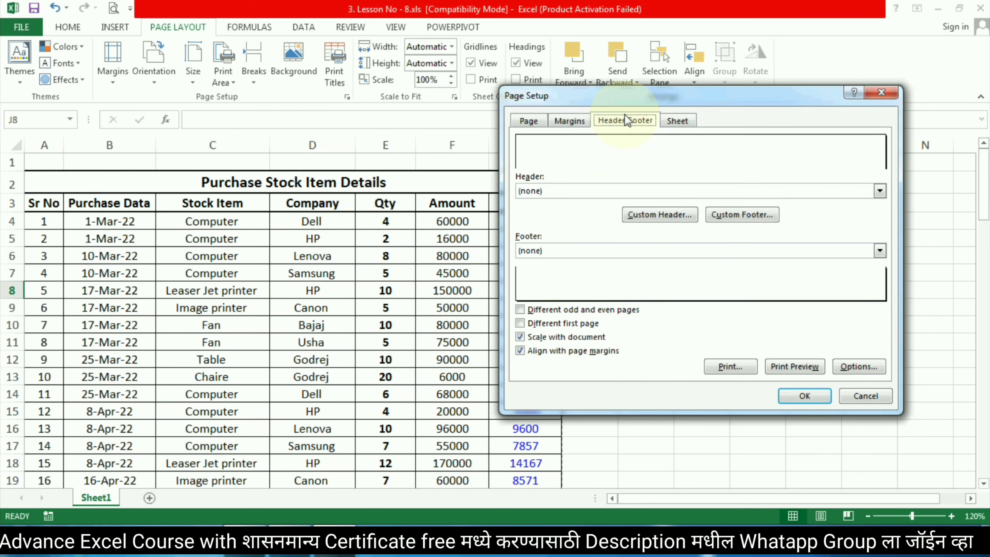
left_click(678, 121)
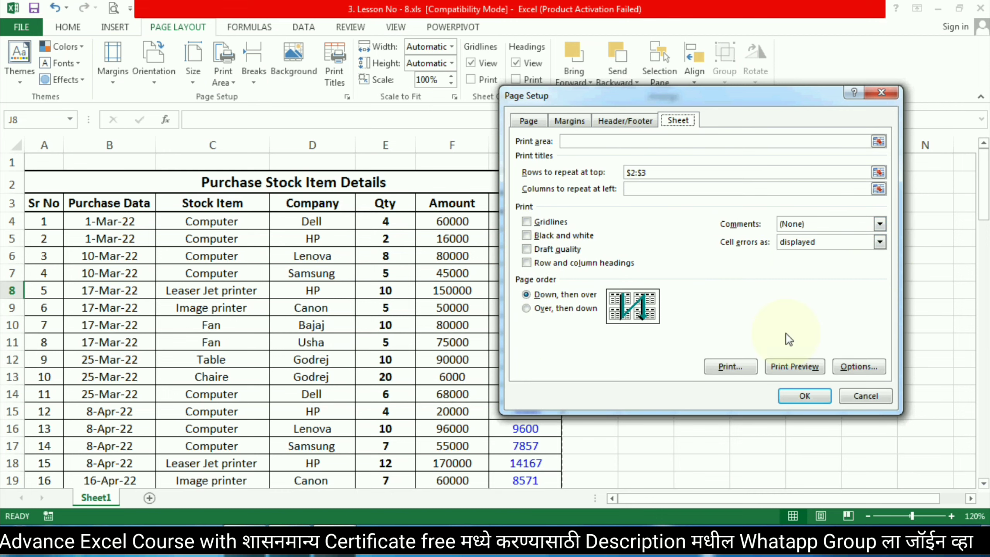
left_click(885, 93)
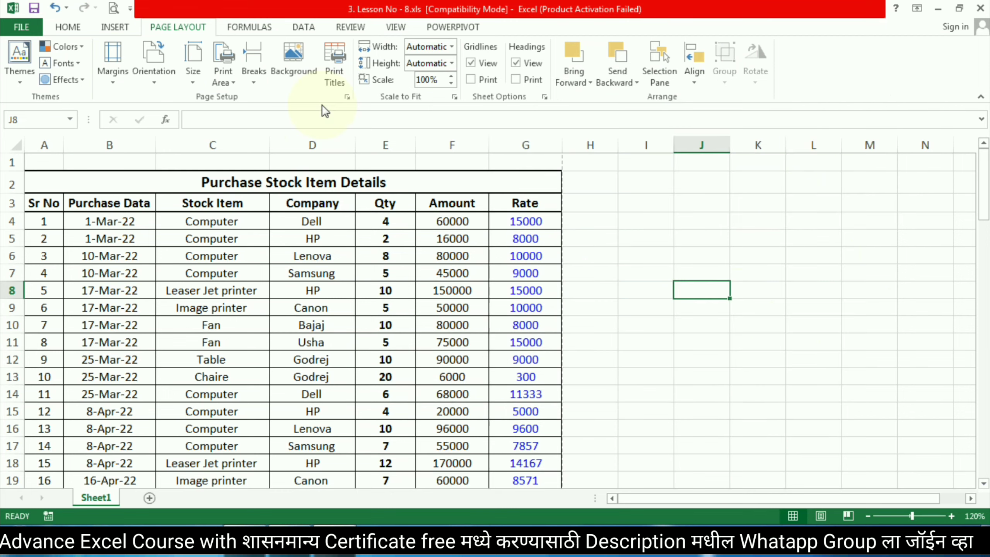
left_click(348, 96)
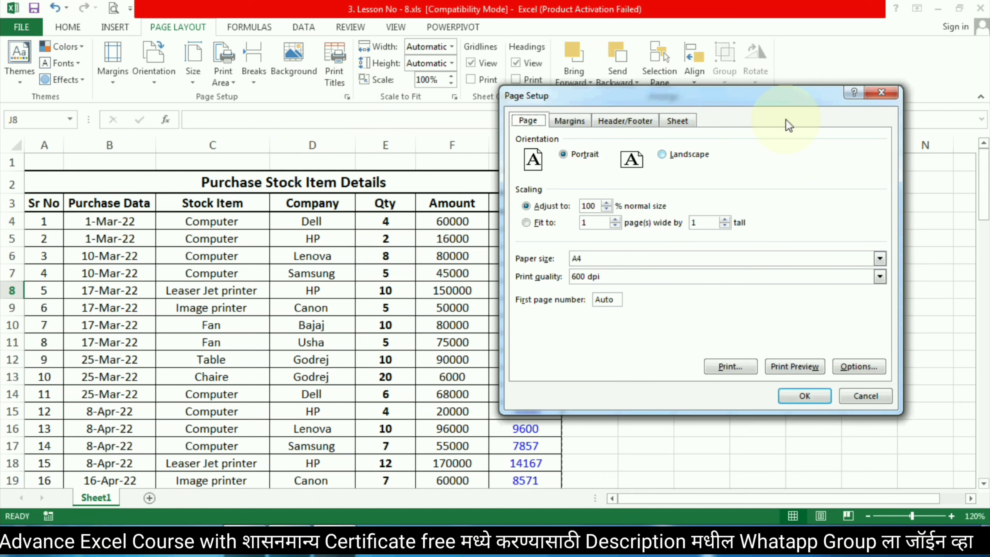
left_click(882, 92)
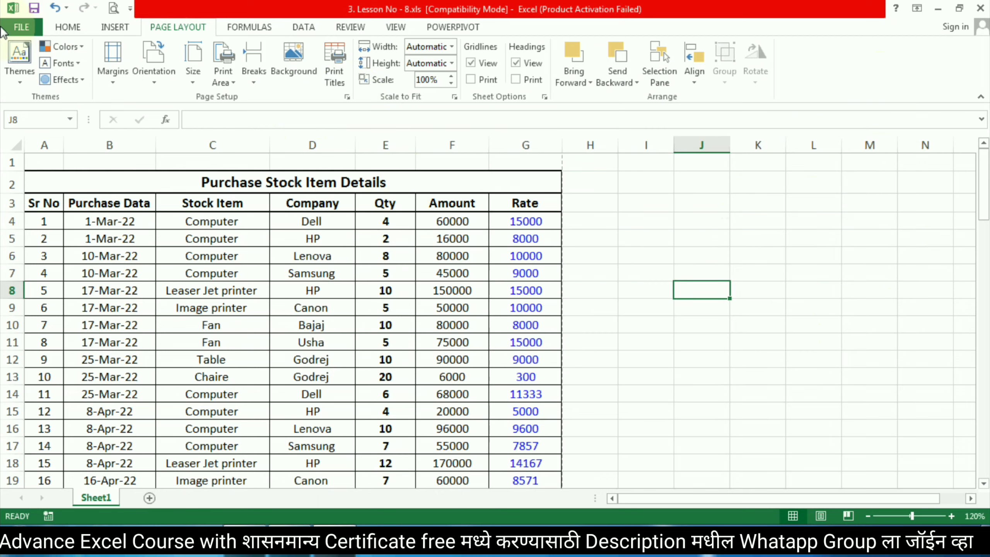
left_click(36, 27)
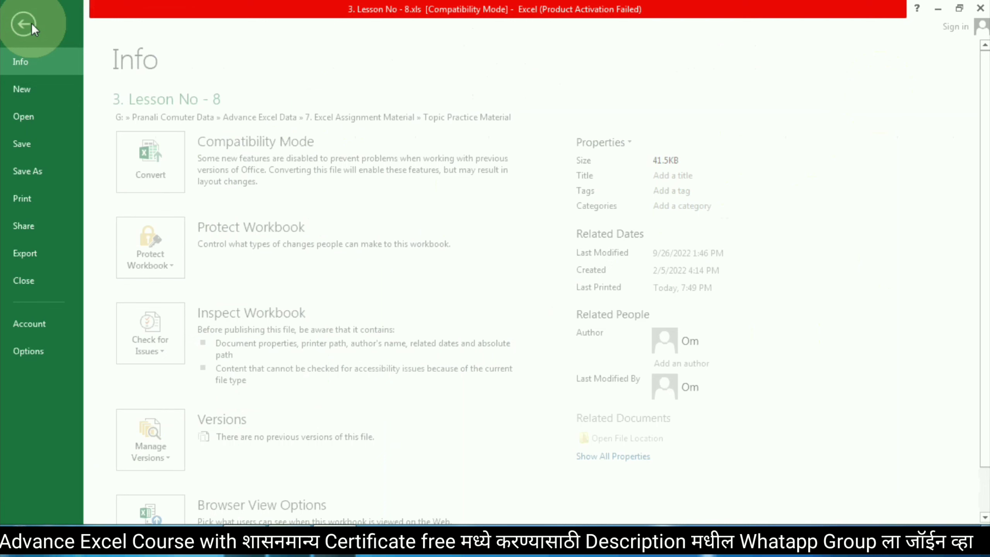
left_click(39, 195)
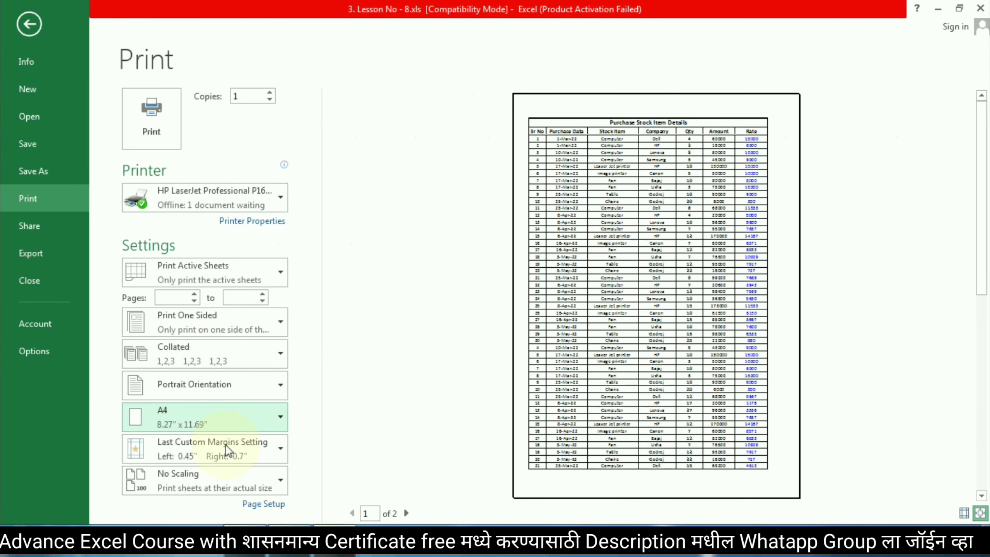
left_click(263, 504)
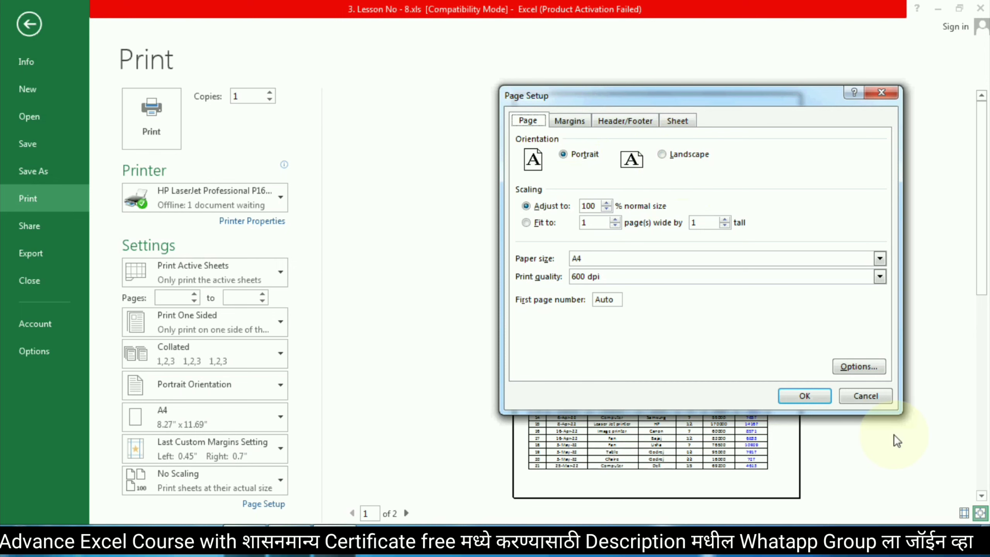
left_click(863, 396)
left_click(29, 24)
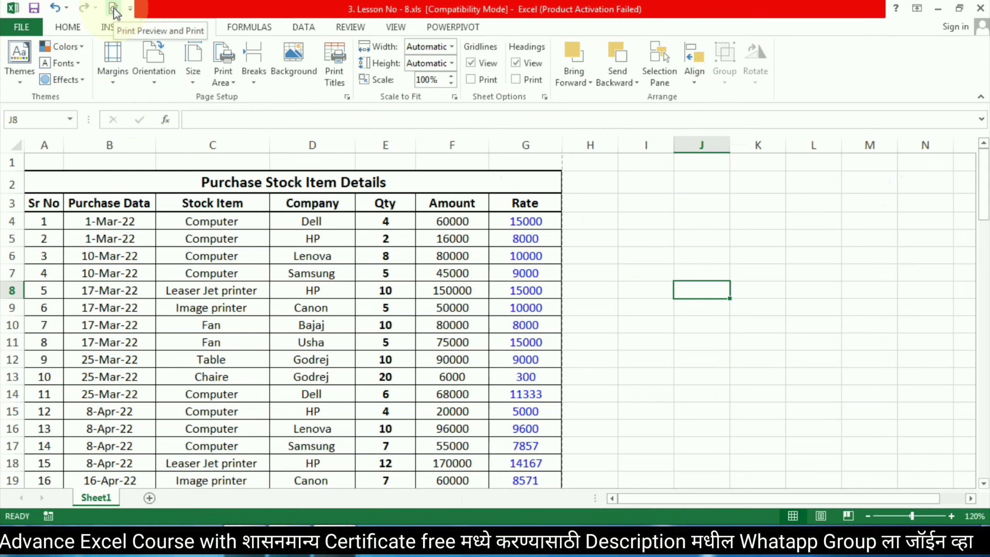
left_click(21, 27)
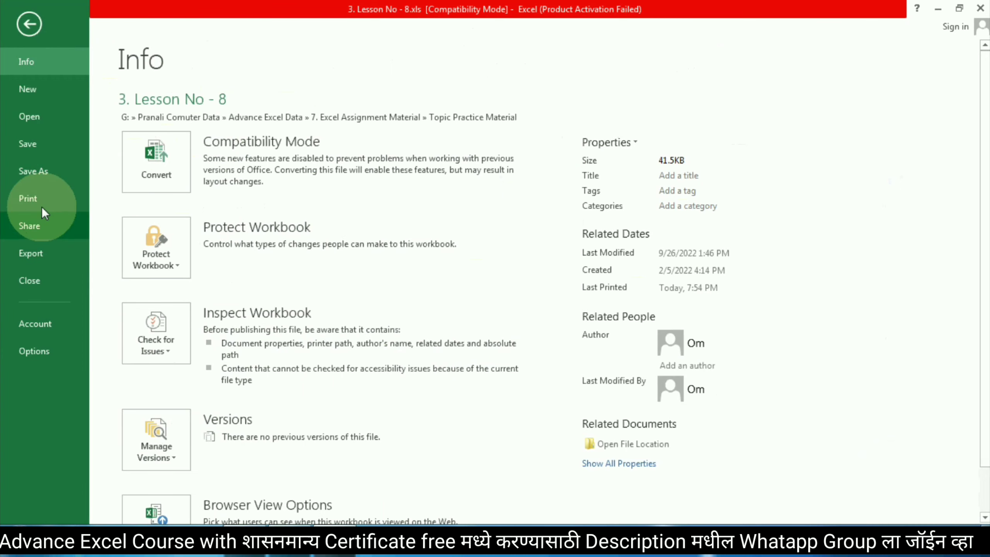
left_click(39, 194)
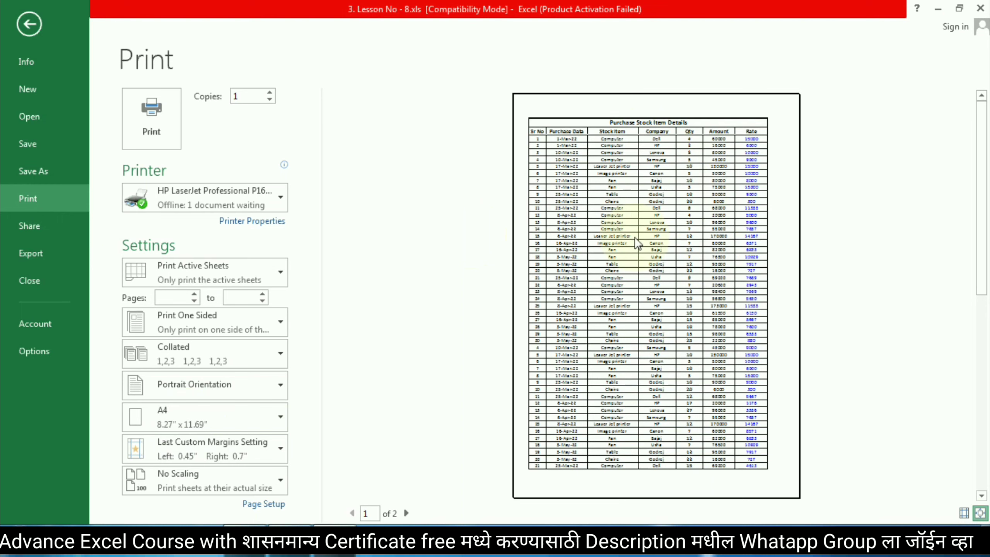
key("Escape")
left_click(119, 12)
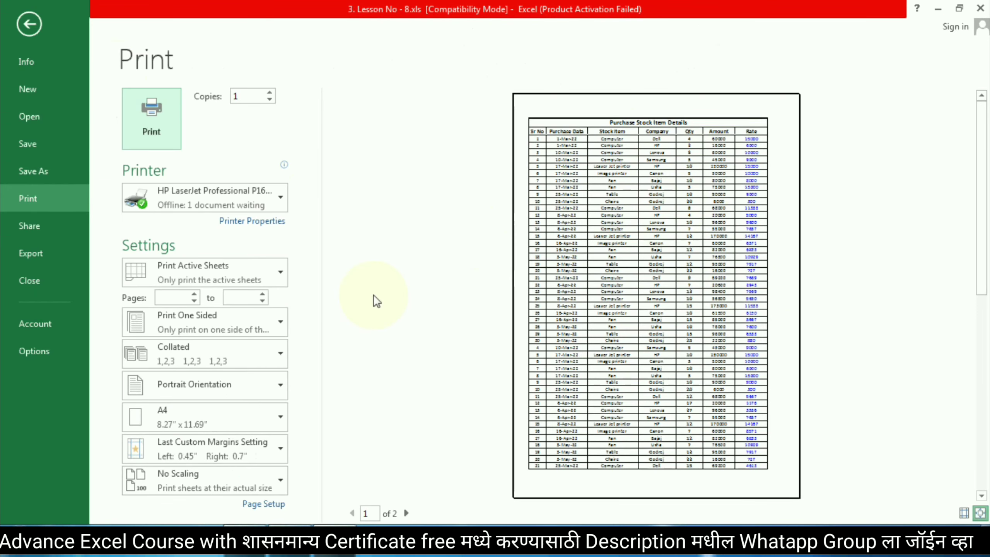
key("Escape")
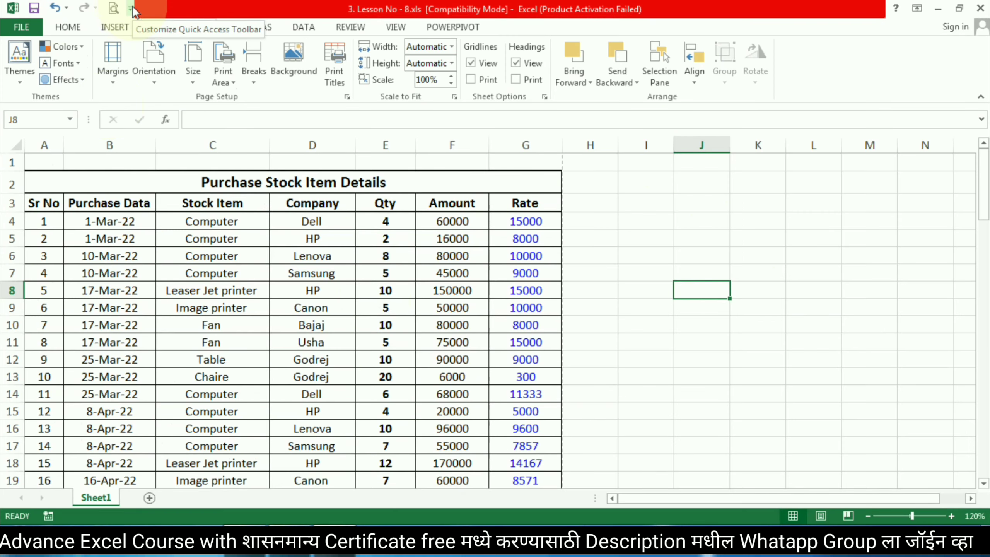
left_click(131, 9)
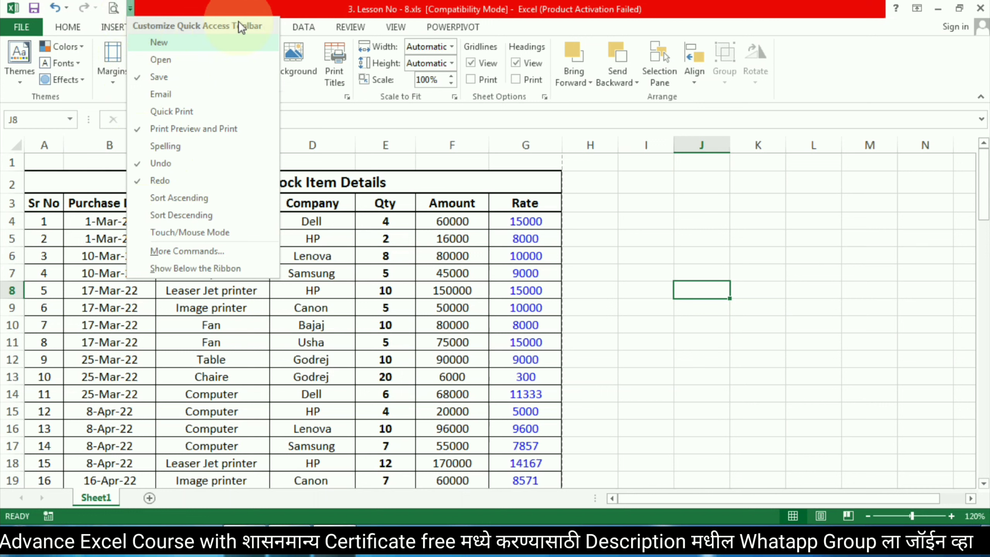
left_click(194, 4)
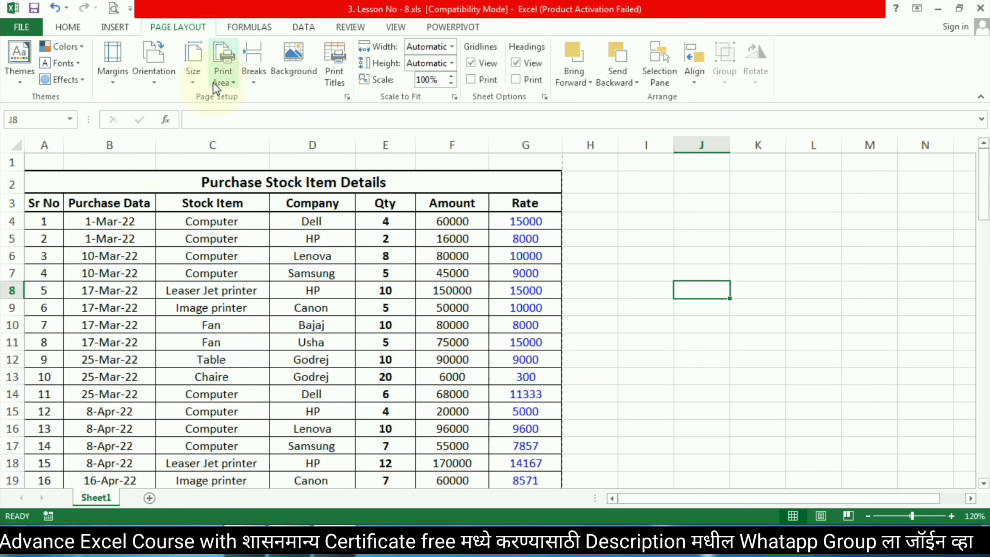